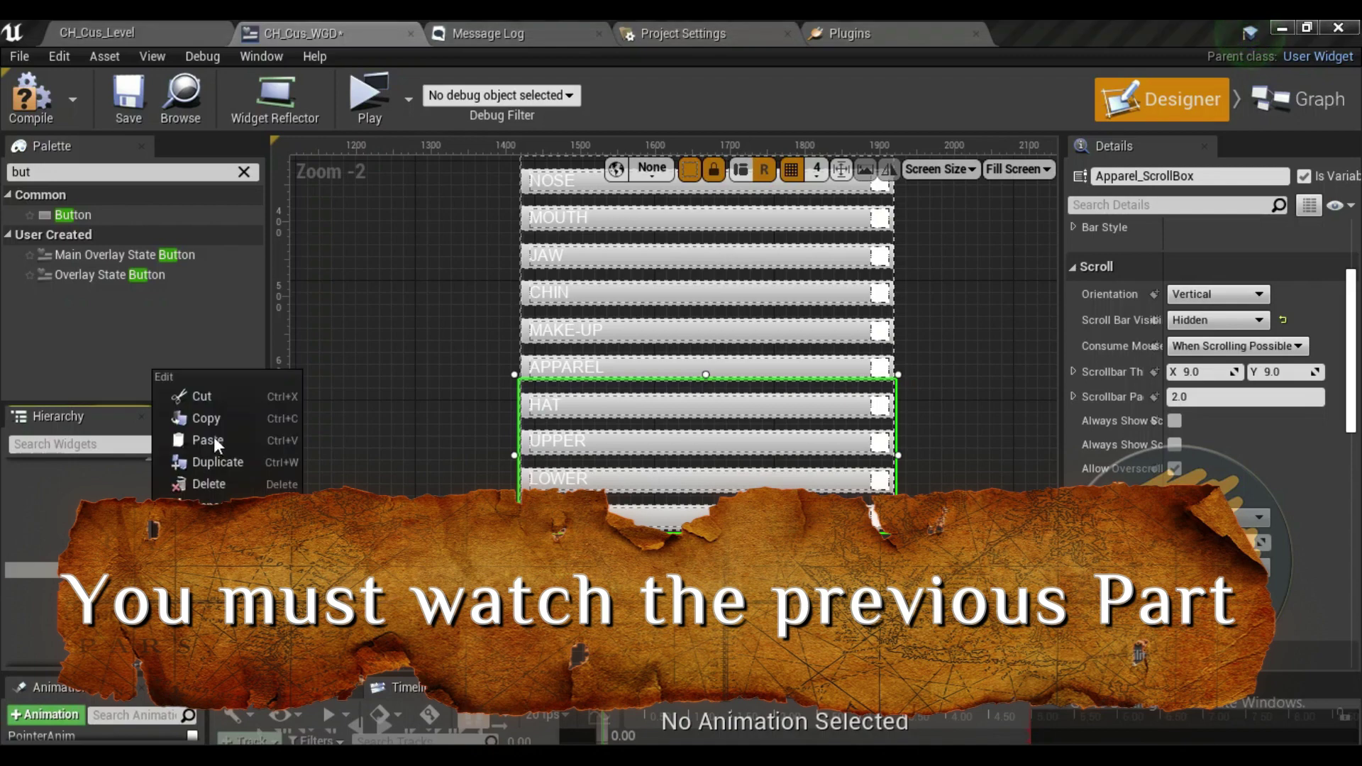
Paste the copied SOCKS entry into the CH_Cus_WGD widget hierarchy
click(213, 438)
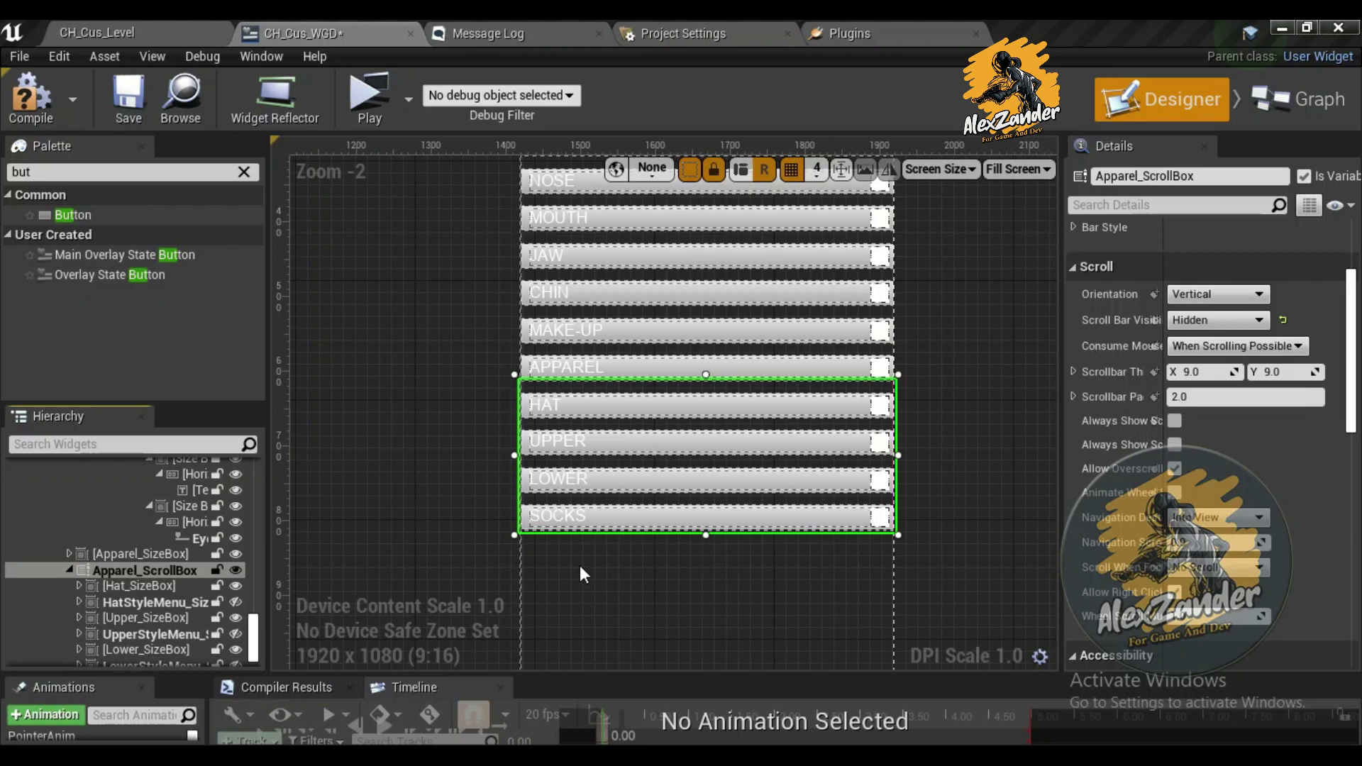
Paste two more SOCKS size boxes into Apparel_ScrollBox, ending with Socks_SizeBox_2
key(ctrl+v)
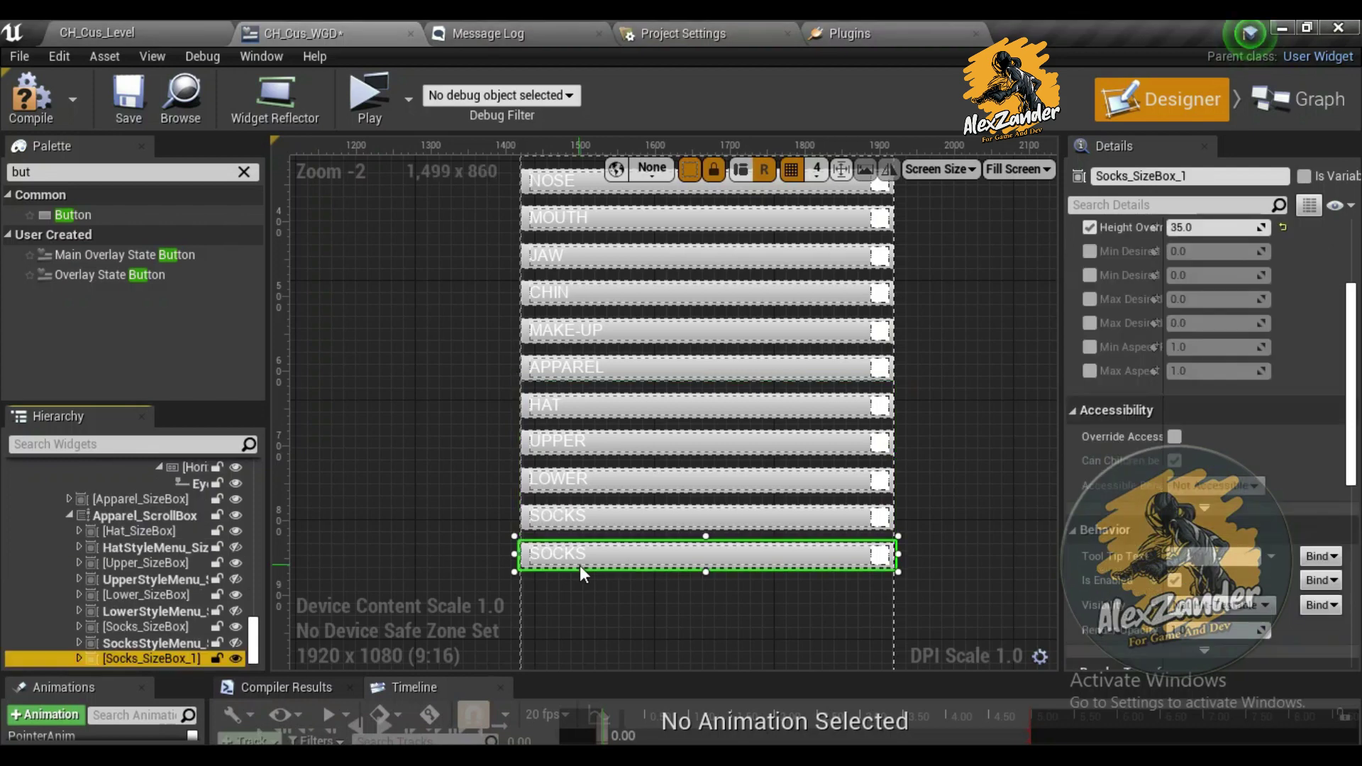
right_click(130, 520)
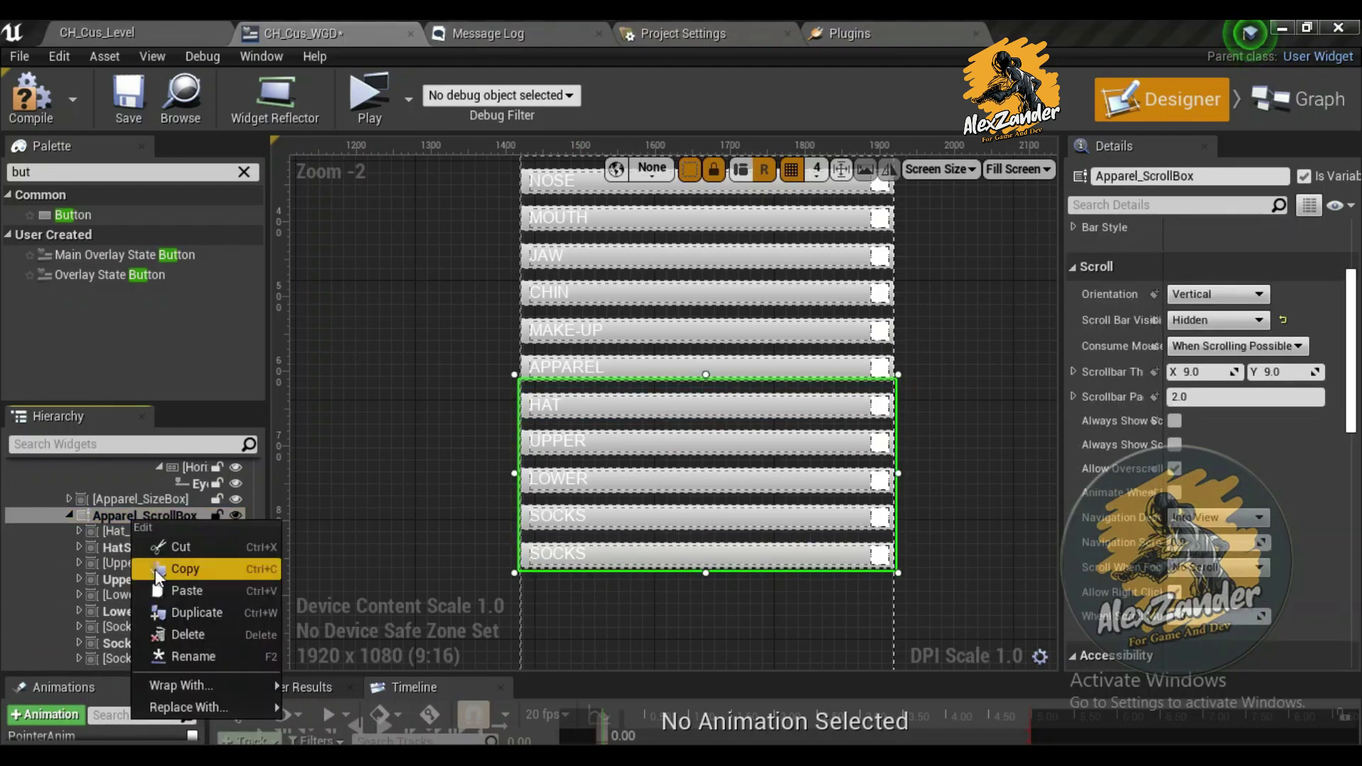
click(189, 593)
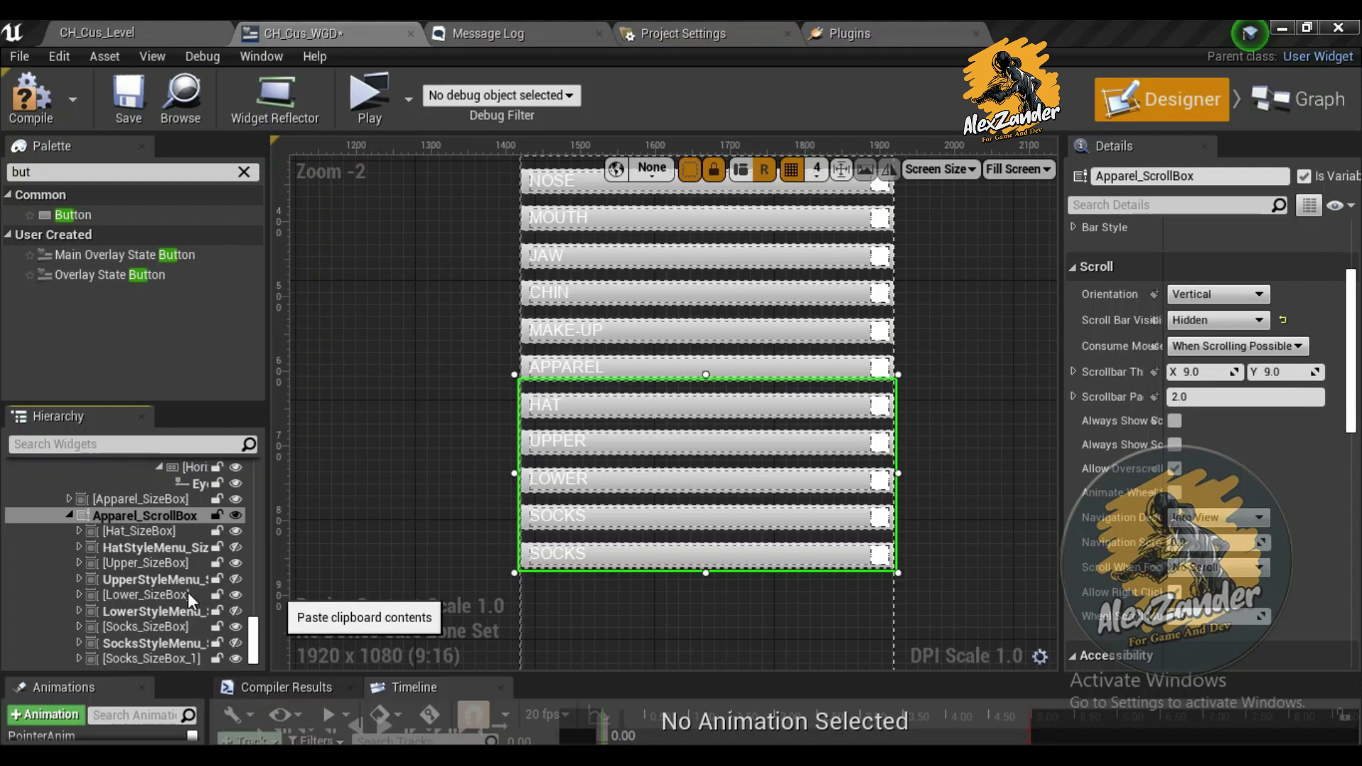
click(188, 593)
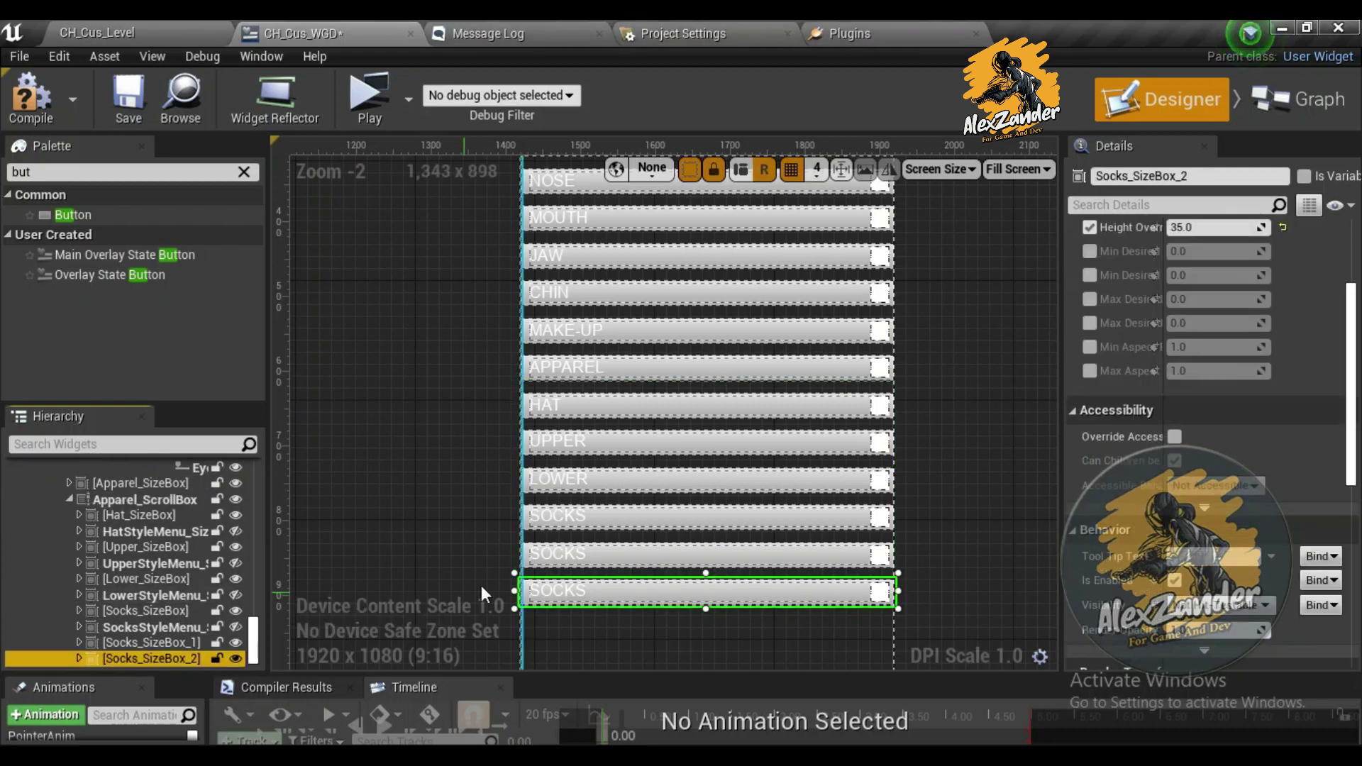
click(577, 556)
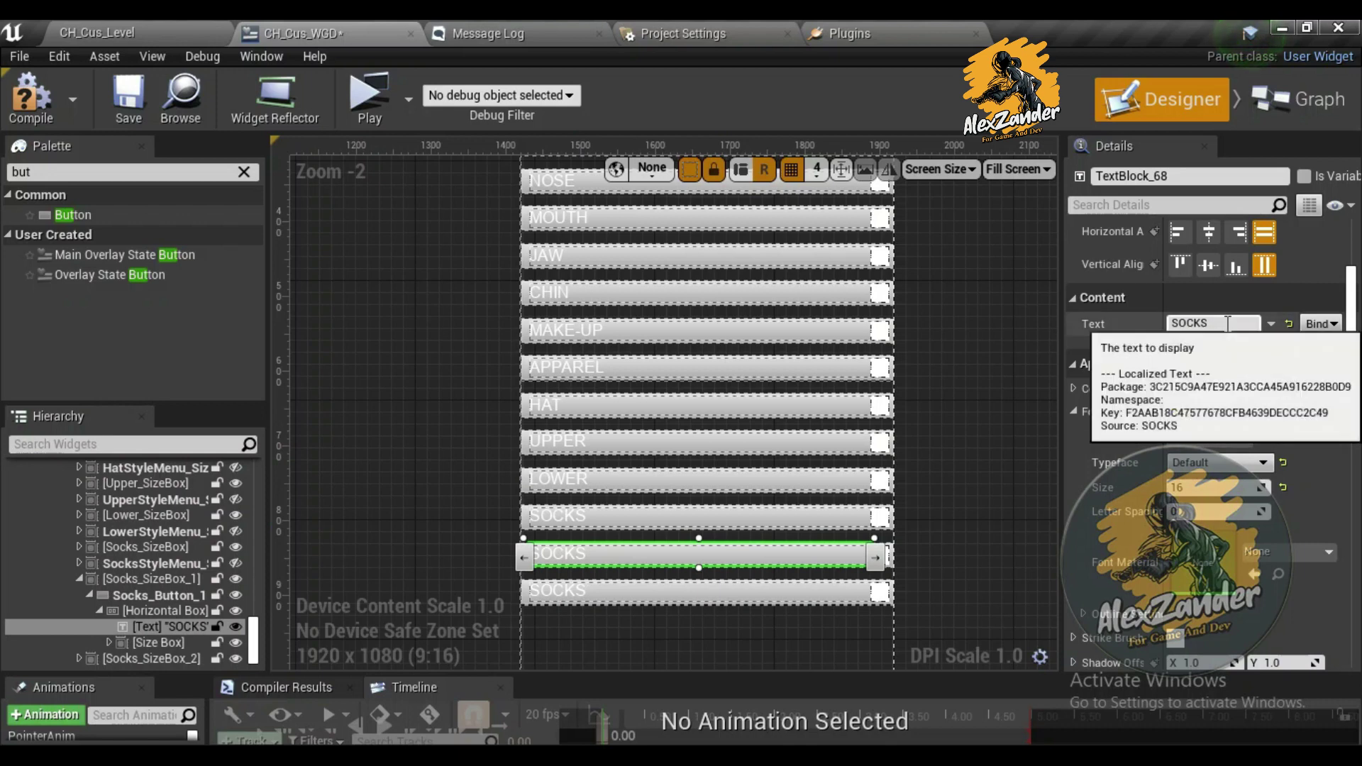
Set the second SOCKS label to FEET and rename its button to Feet_Button
click(1167, 323)
text(FEET)
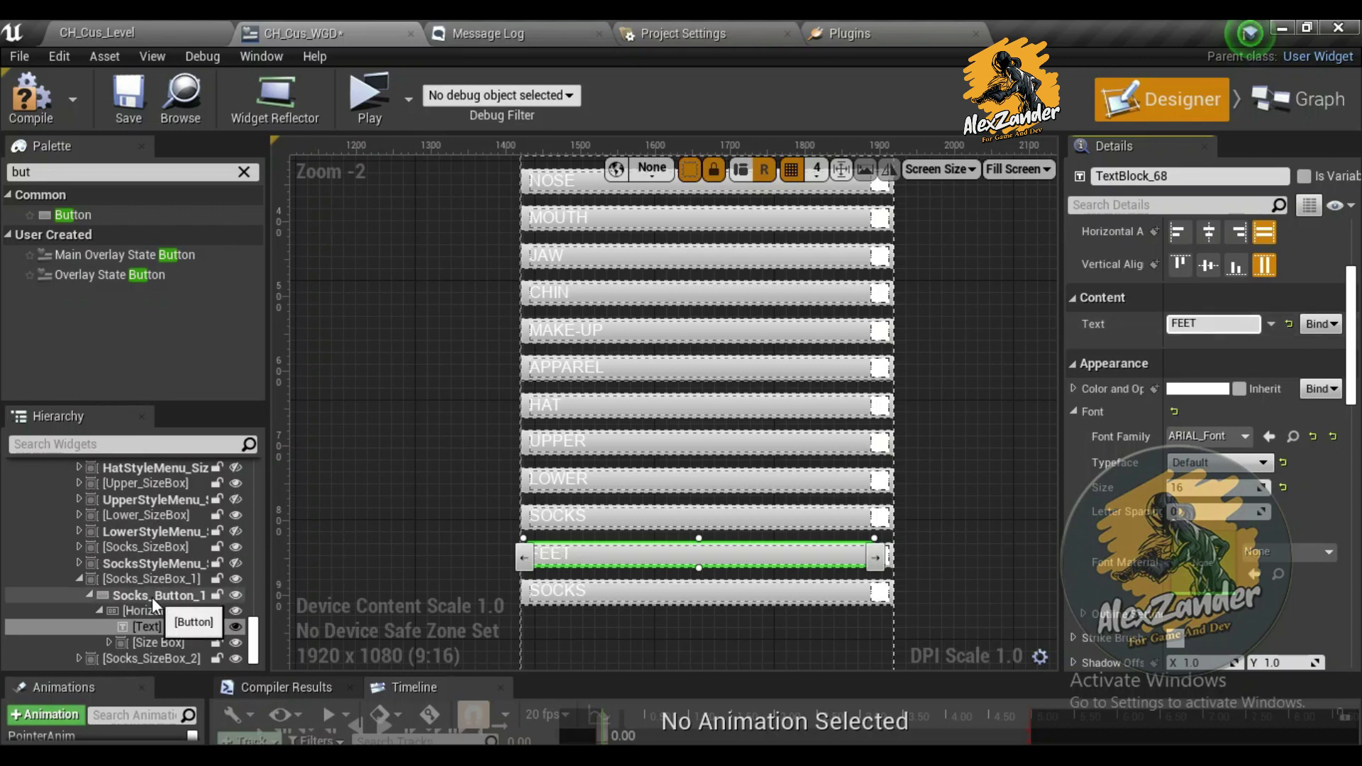
click(152, 597)
click(1185, 177)
key(BackSpace)
key(BackSpace)
drag(1133, 175, 1062, 174)
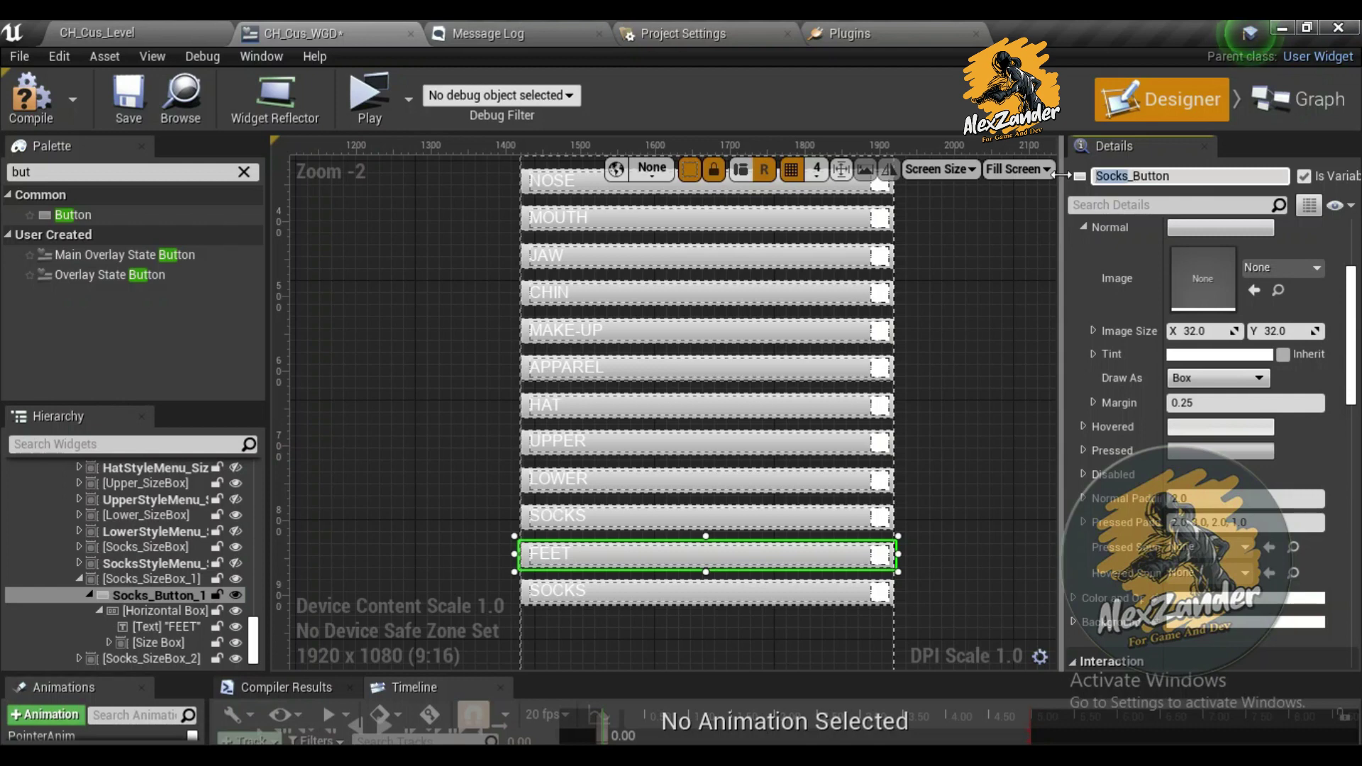
text(Feet)
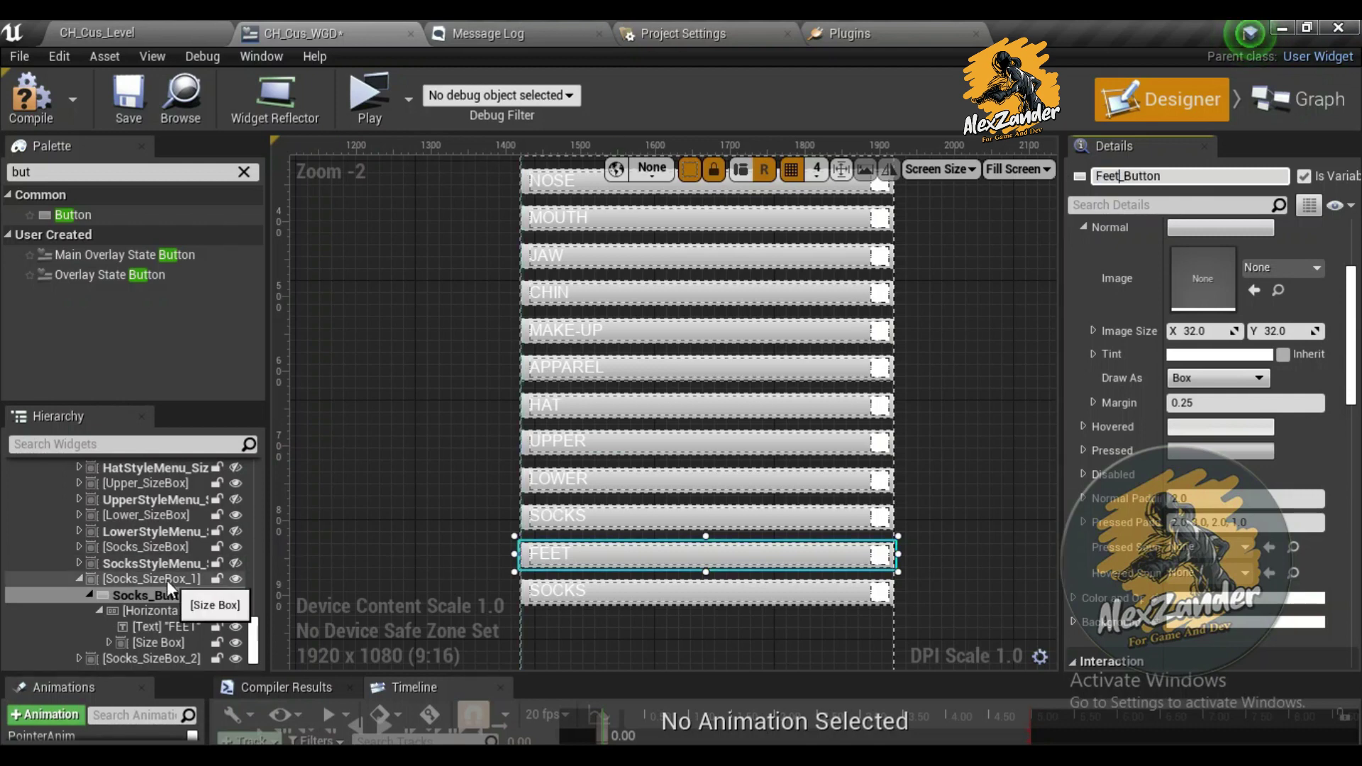
Rename the surrounding size box from Socks_SizeBox_1 to Feet_SizeBox
click(160, 580)
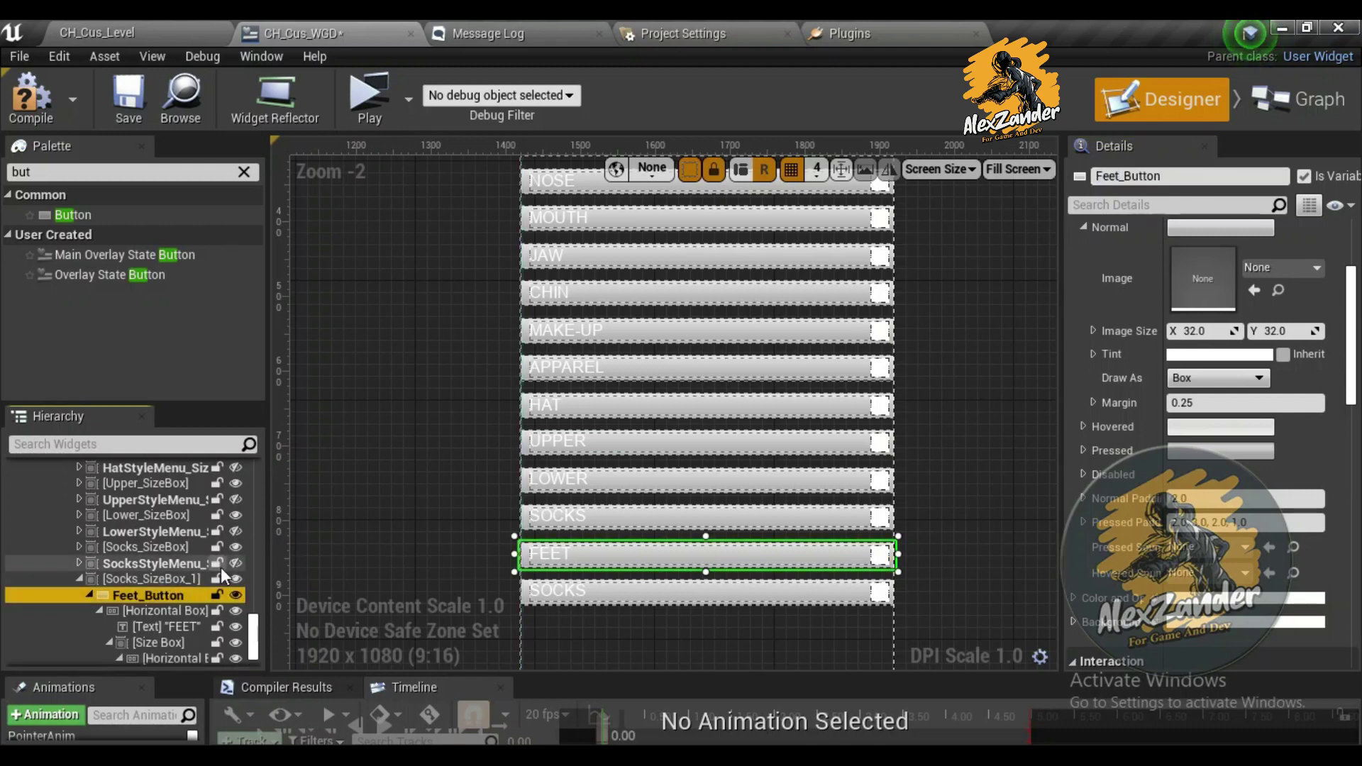
click(1240, 177)
key(BackSpace)
key(BackSpace)
key(Home)
key(Delete)
key(Delete)
key(Delete)
text(Feet)
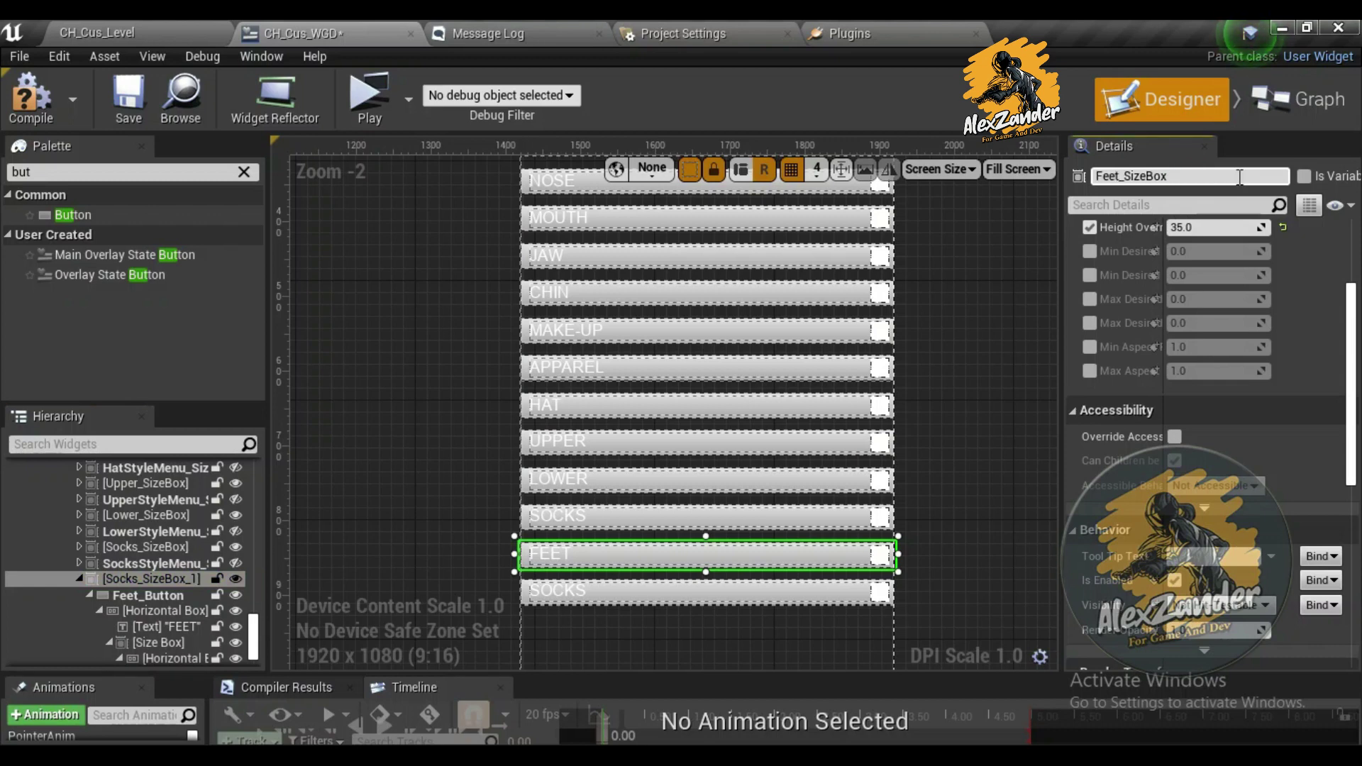
key(Return)
click(81, 580)
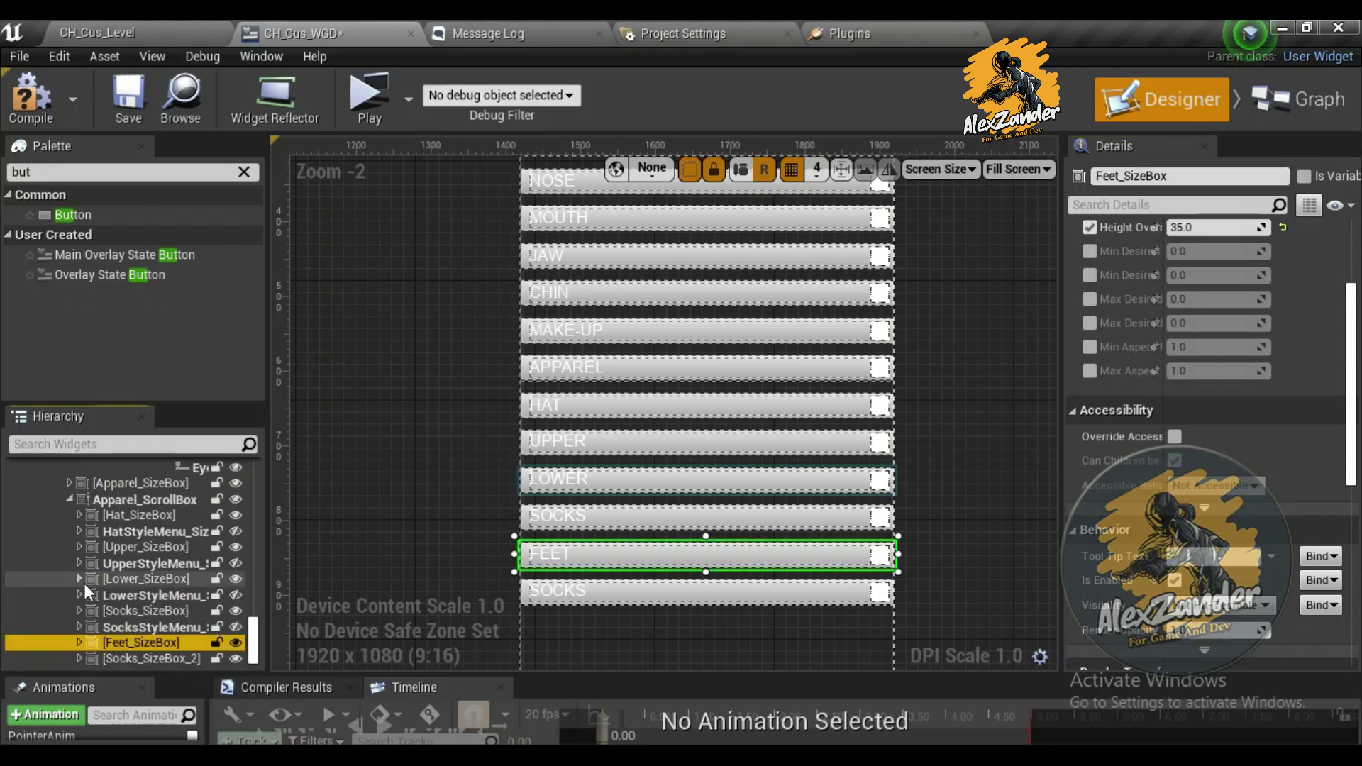
click(1098, 175)
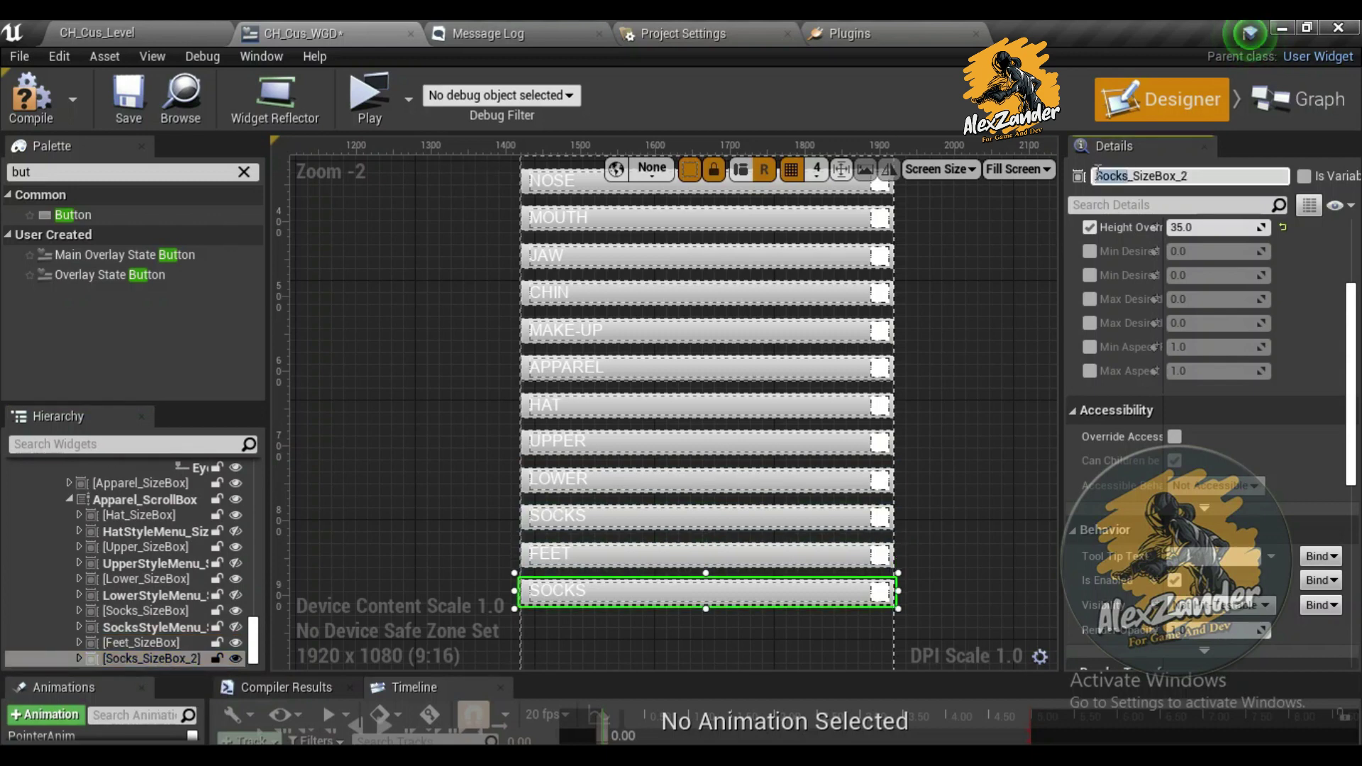
Rename Socks_SizeBox_2 to Hand_SizeBox
key(BackSpace)
text(Hand)
drag(1167, 176, 1253, 177)
key(BackSpace)
key(Return)
Trim the number from the last entry's text block name and set its label to HAND
click(575, 590)
drag(1172, 176, 1154, 176)
key(BackSpace)
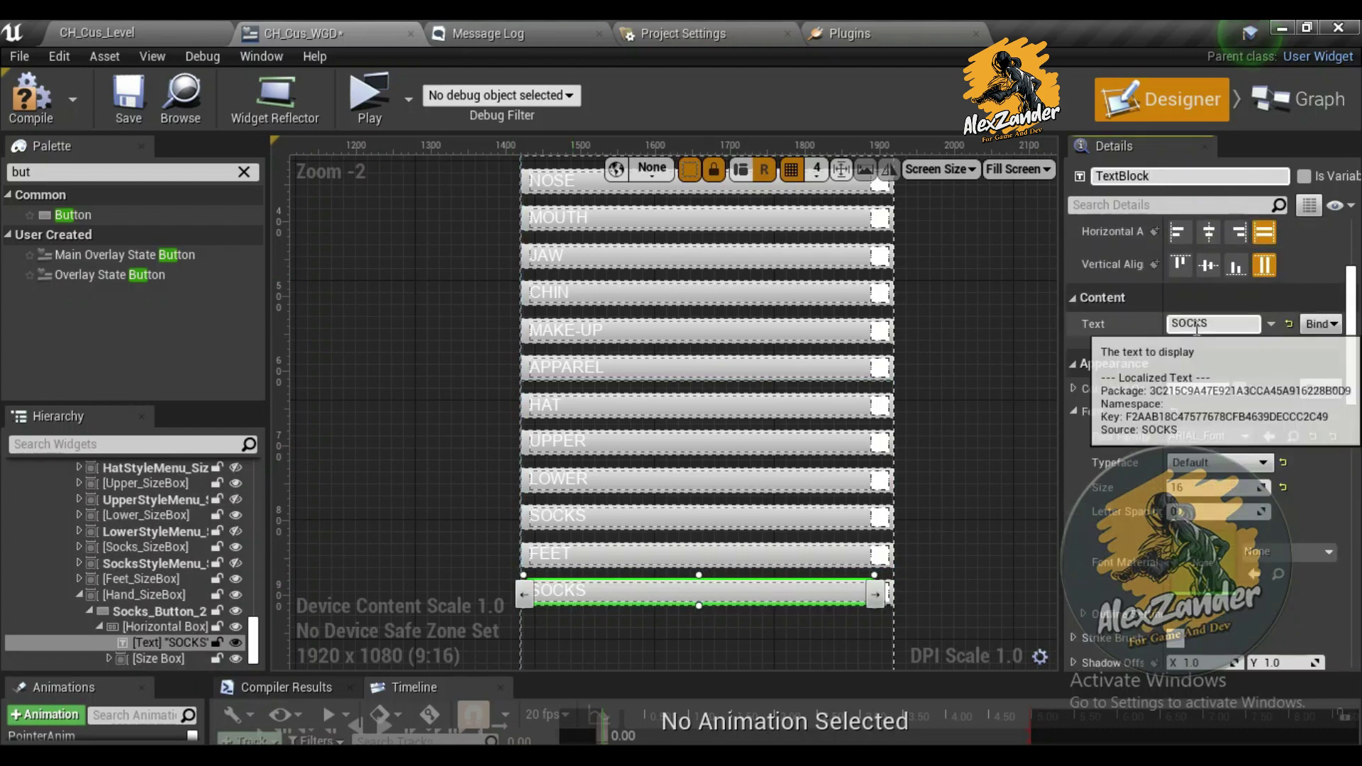
click(1198, 325)
text(Ha)
text(AND)
key(Return)
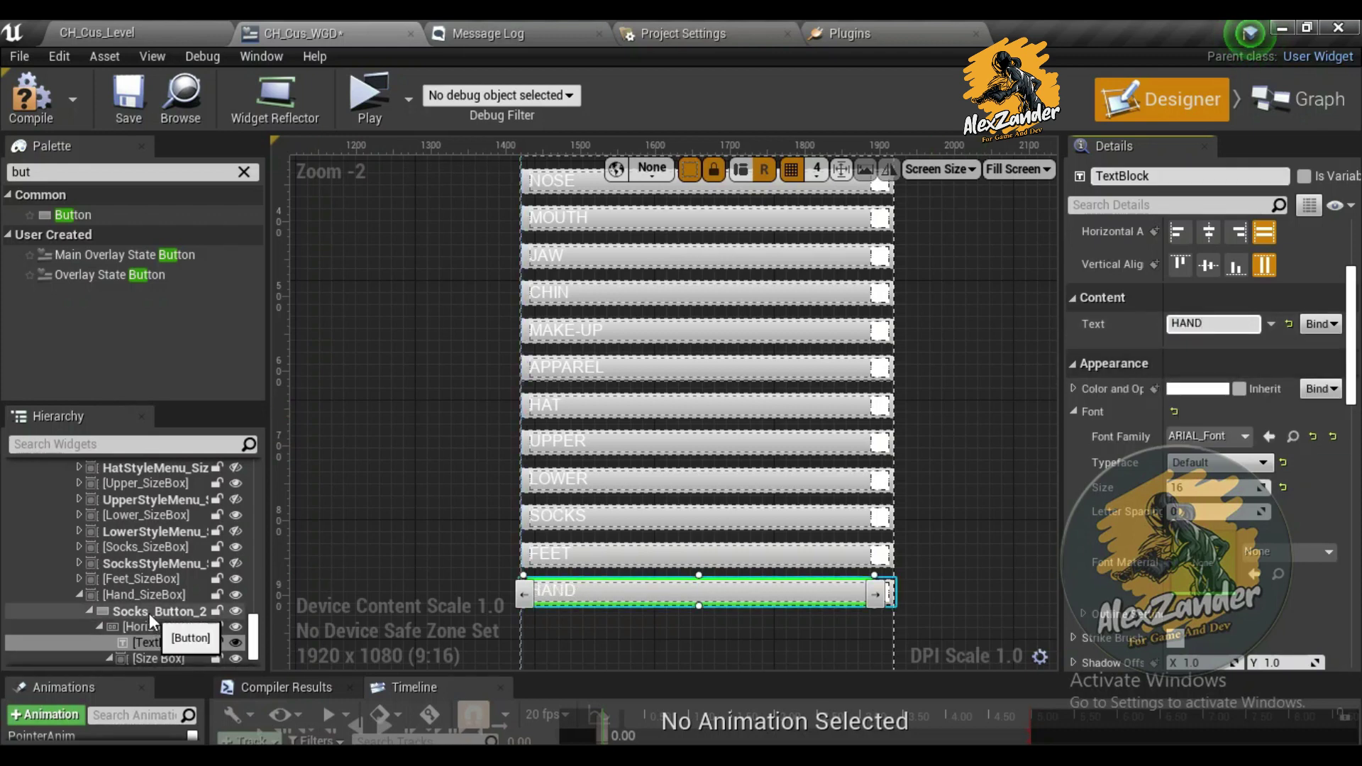
Rename the button Socks_Button_2 to Hand_Button
click(149, 611)
click(1224, 177)
key(BackSpace)
key(BackSpace)
key(Home)
key(Delete)
key(Delete)
key(Delete)
text(Hand)
key(Return)
click(31, 99)
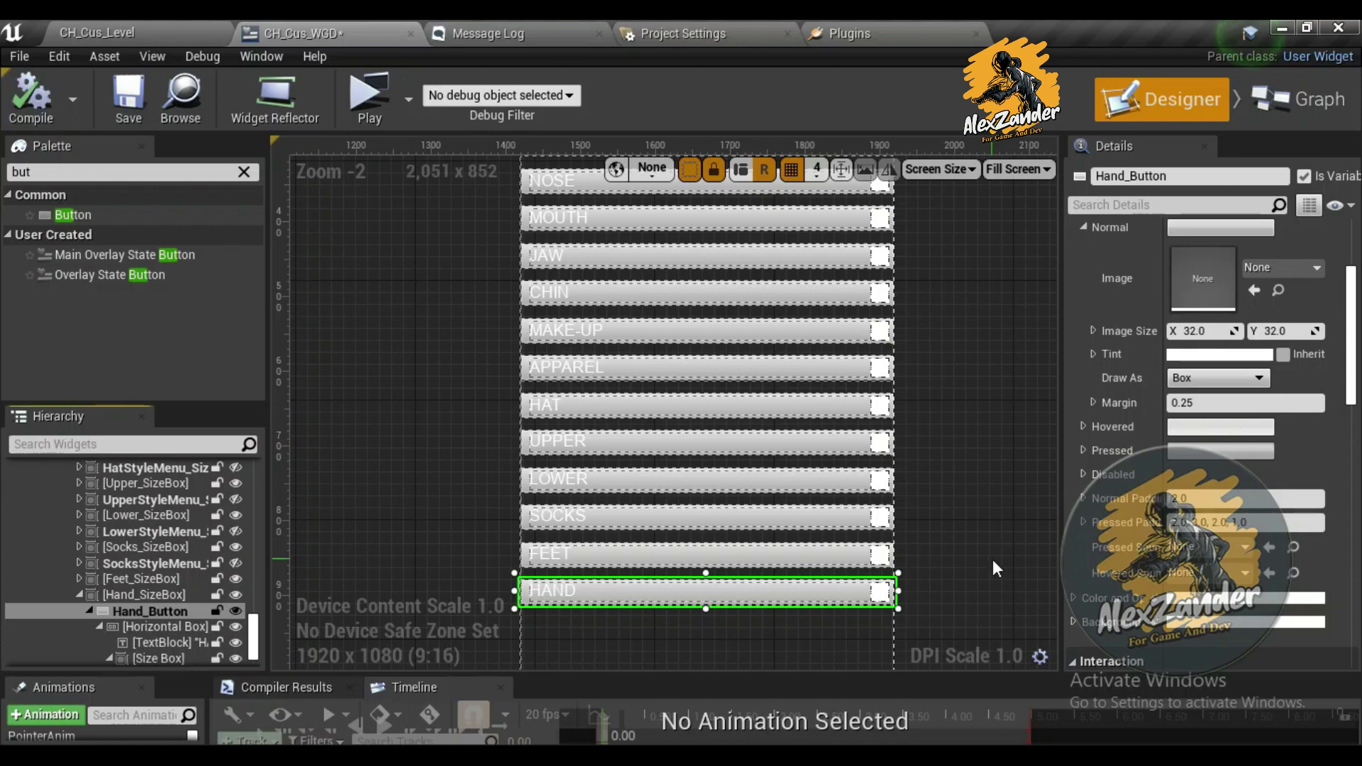
right_drag(477, 429, 459, 427)
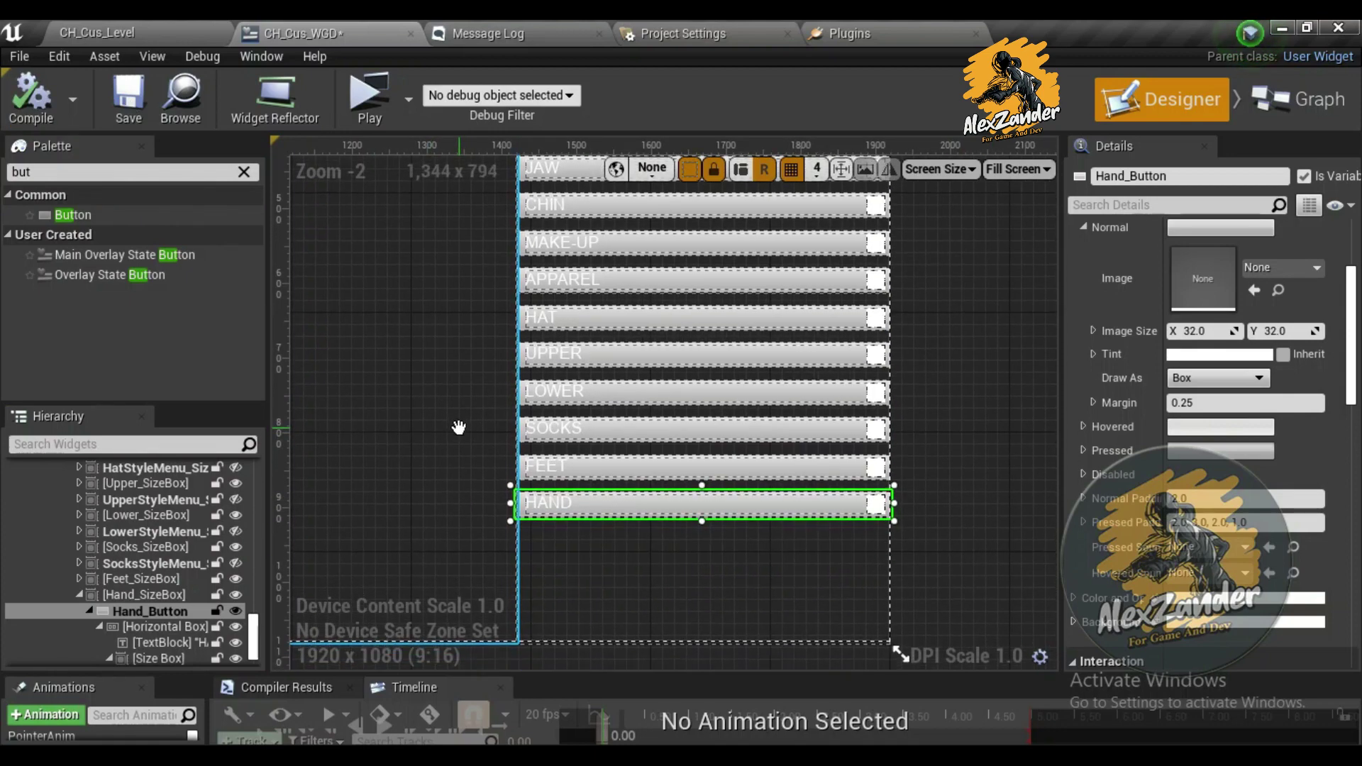
scroll(113, 610, up, 2)
click(149, 627)
Copy SocksStyleMenu_SizeBox into Apparel_ScrollBox and place it just above the HAND row
right_click(149, 627)
click(112, 495)
right_click(112, 495)
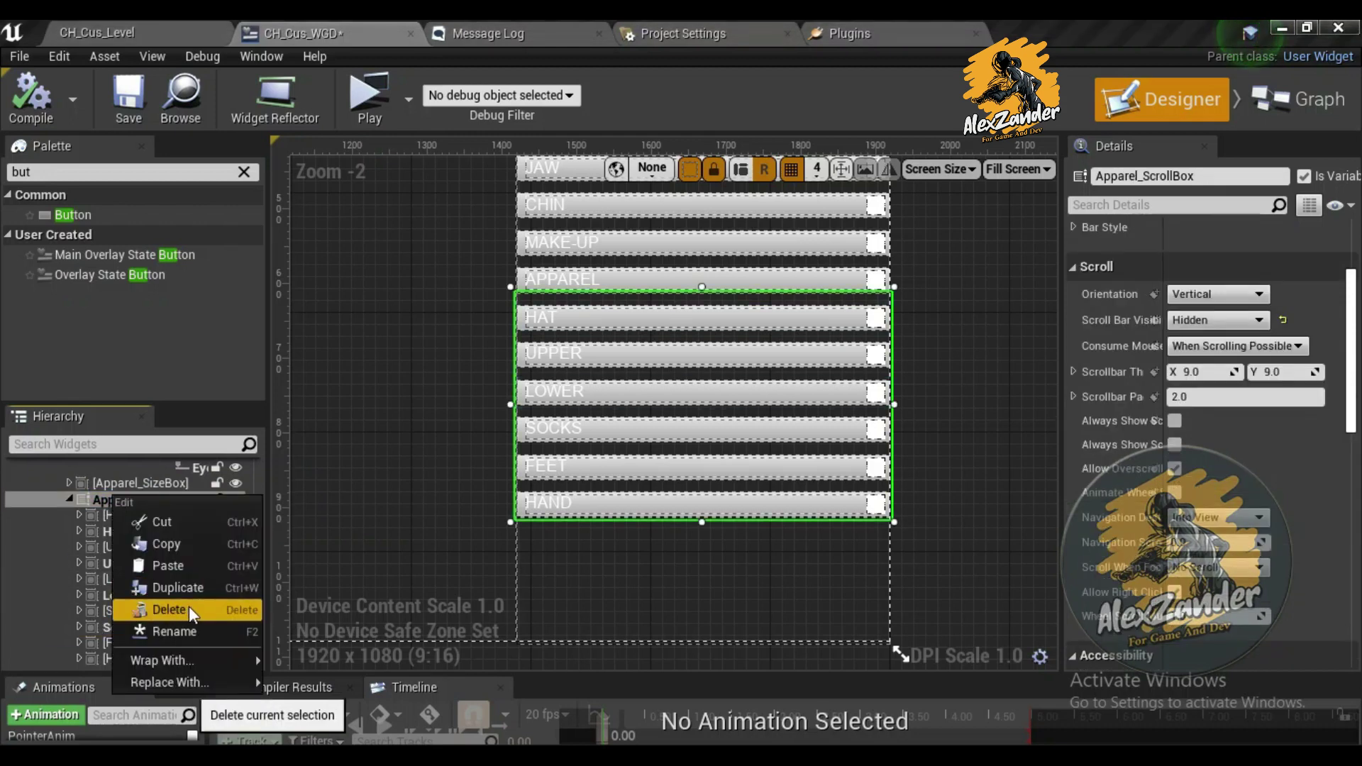
click(189, 568)
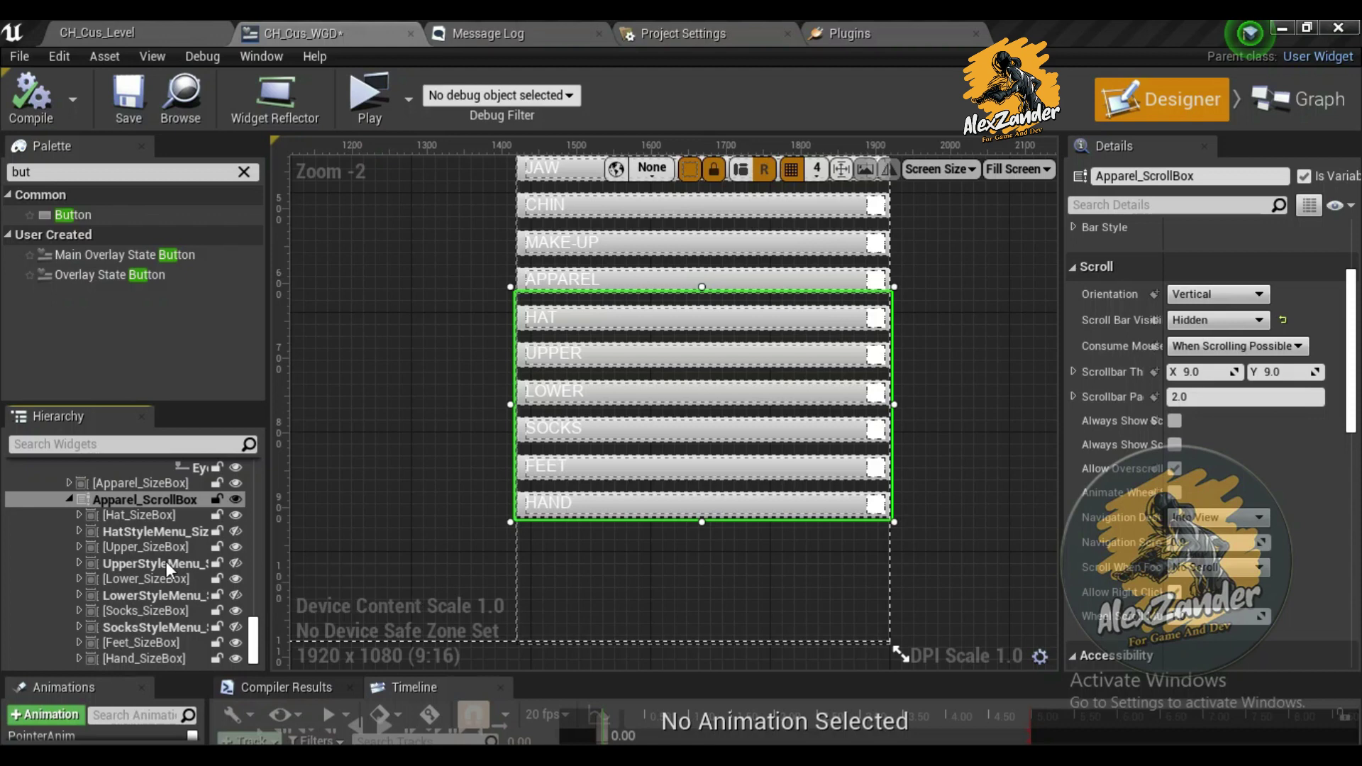
drag(117, 663, 118, 637)
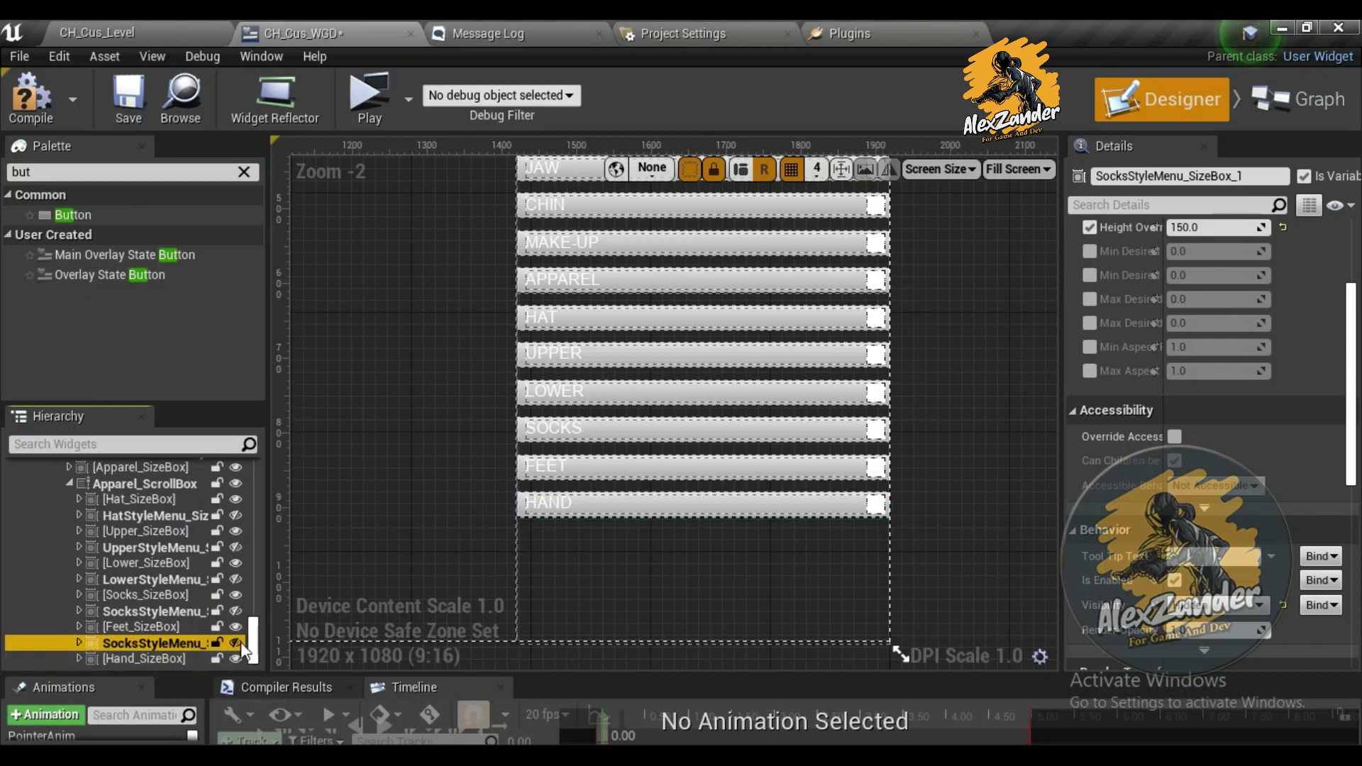
Delete the extra swatch size boxes from the copied menu, leaving a single swatch
click(87, 644)
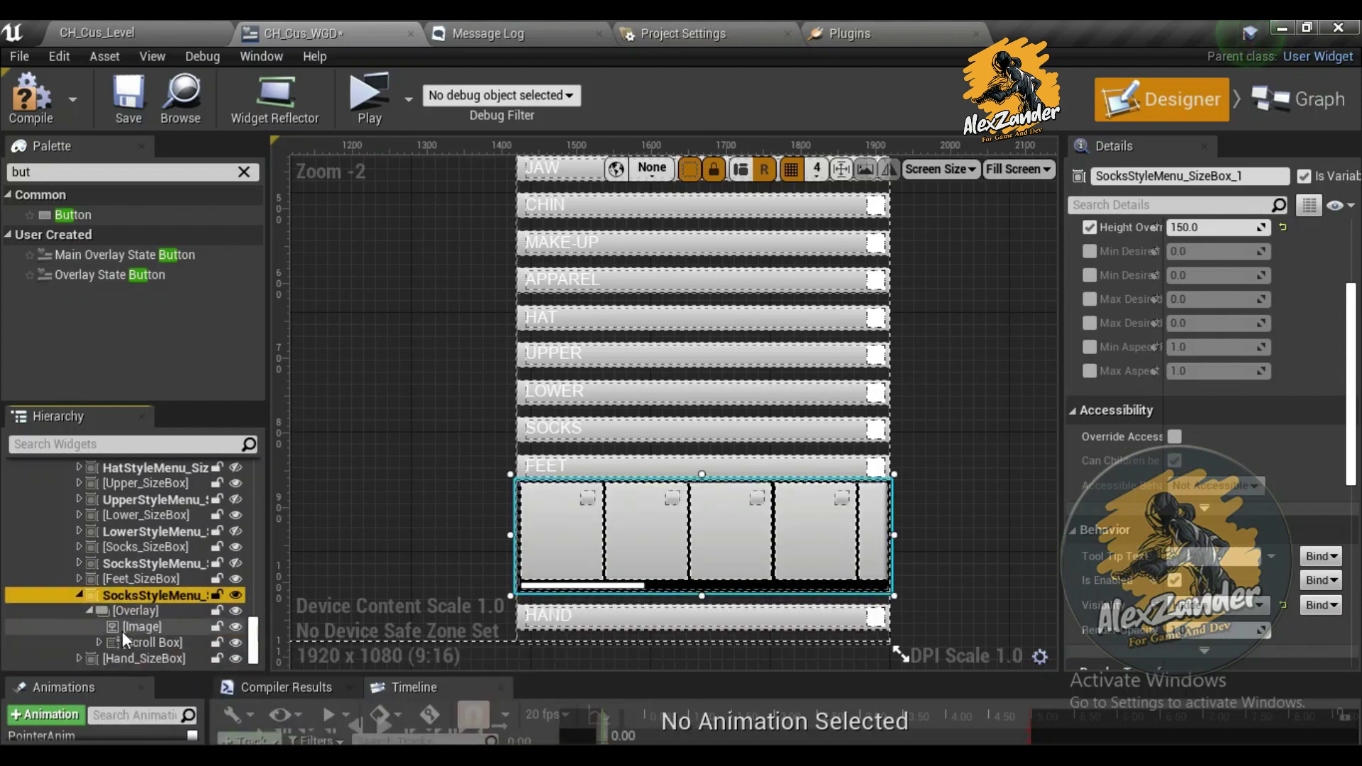
scroll(142, 568, down, 5)
click(156, 500)
click(155, 517)
scroll(163, 553, down, 3)
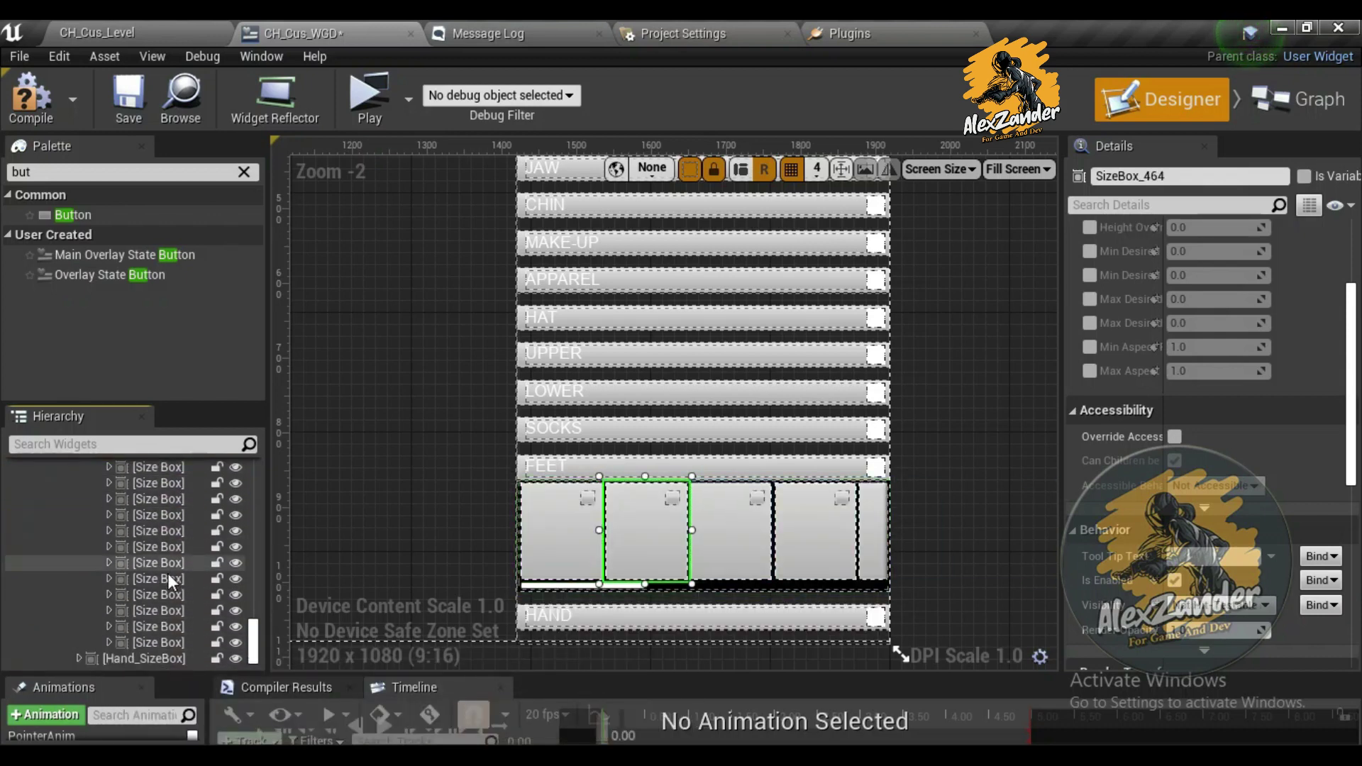
shift+click(161, 644)
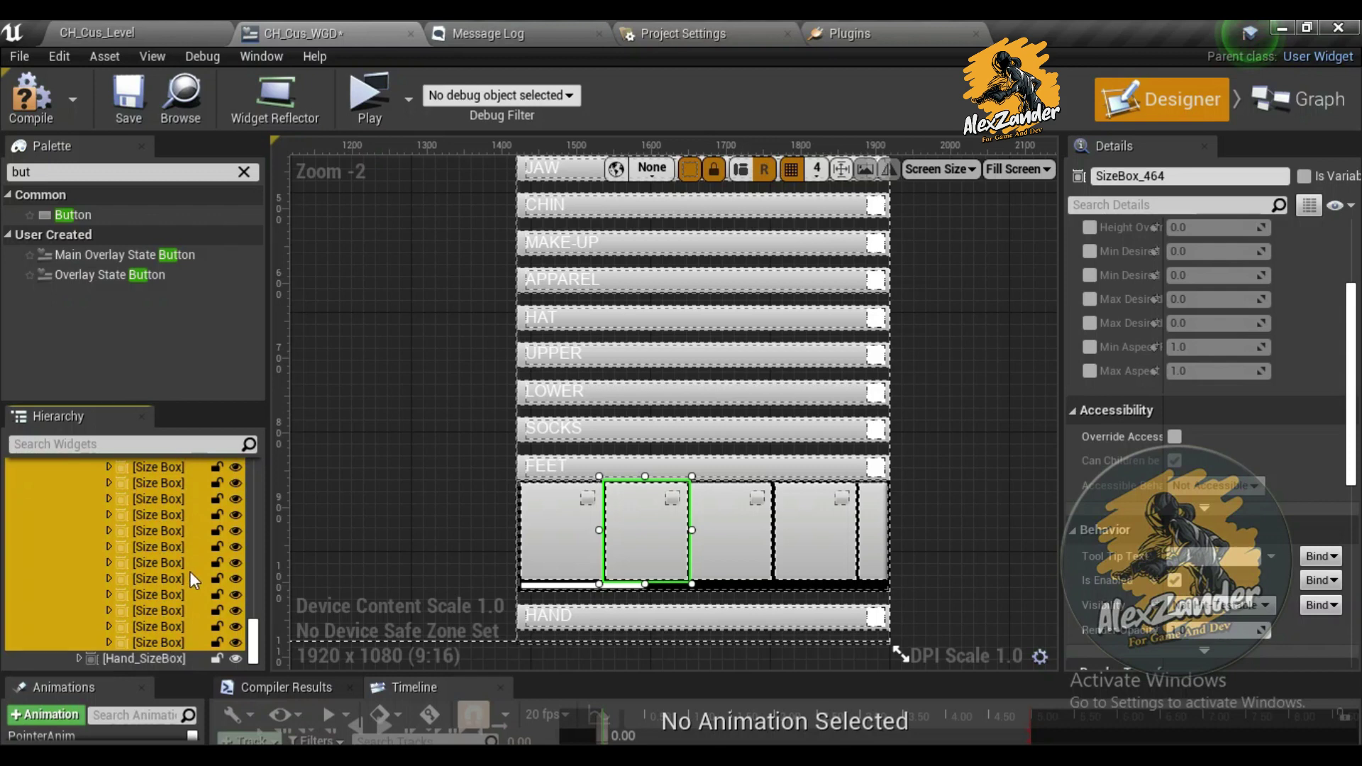
drag(189, 571, 142, 468)
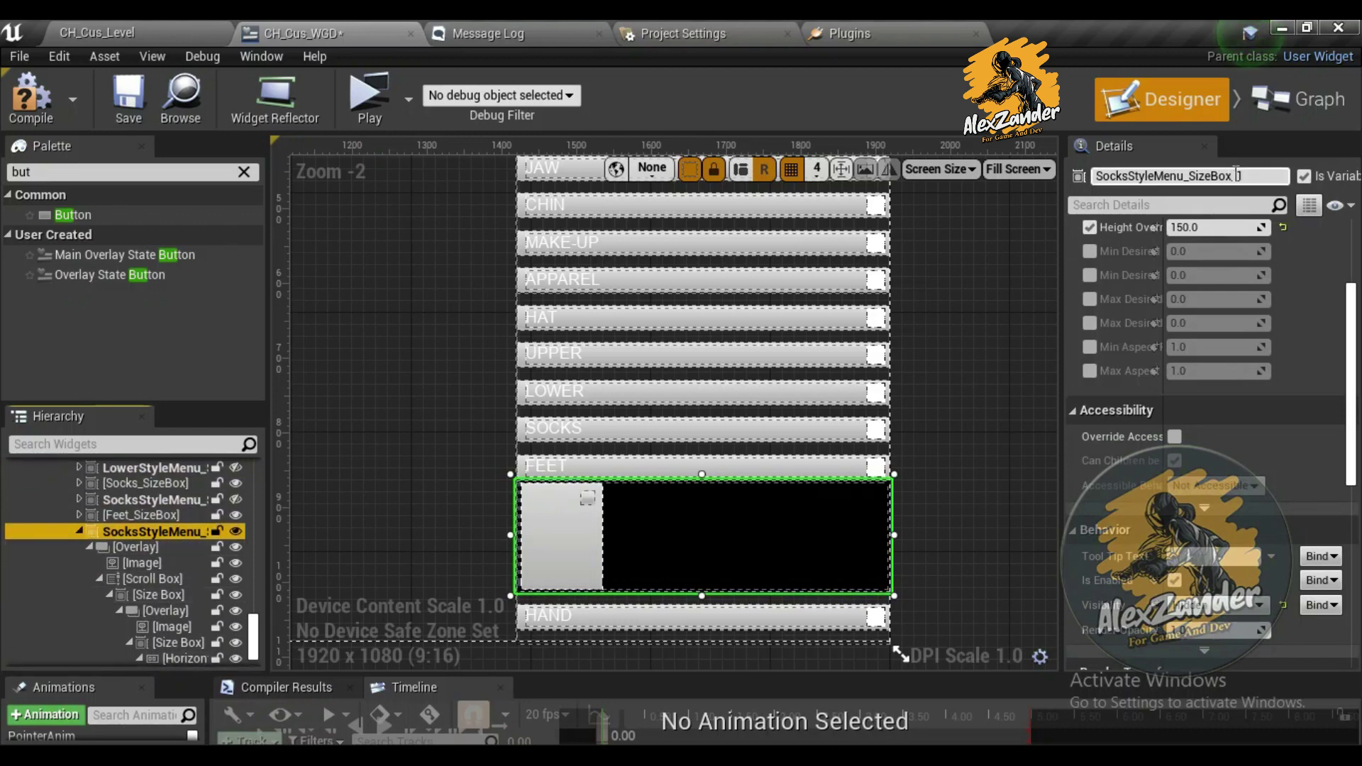
Rename the copied style menu to FeetStyleMenu_SizeBox
click(1237, 175)
key(BackSpace)
key(BackSpace)
key(BackSpace)
text(Feet)
key(Return)
Rename the menu's buttons to FeetSelect_ButtonStyle and SelectColorFeetButtonStyle
scroll(170, 581, down, 1)
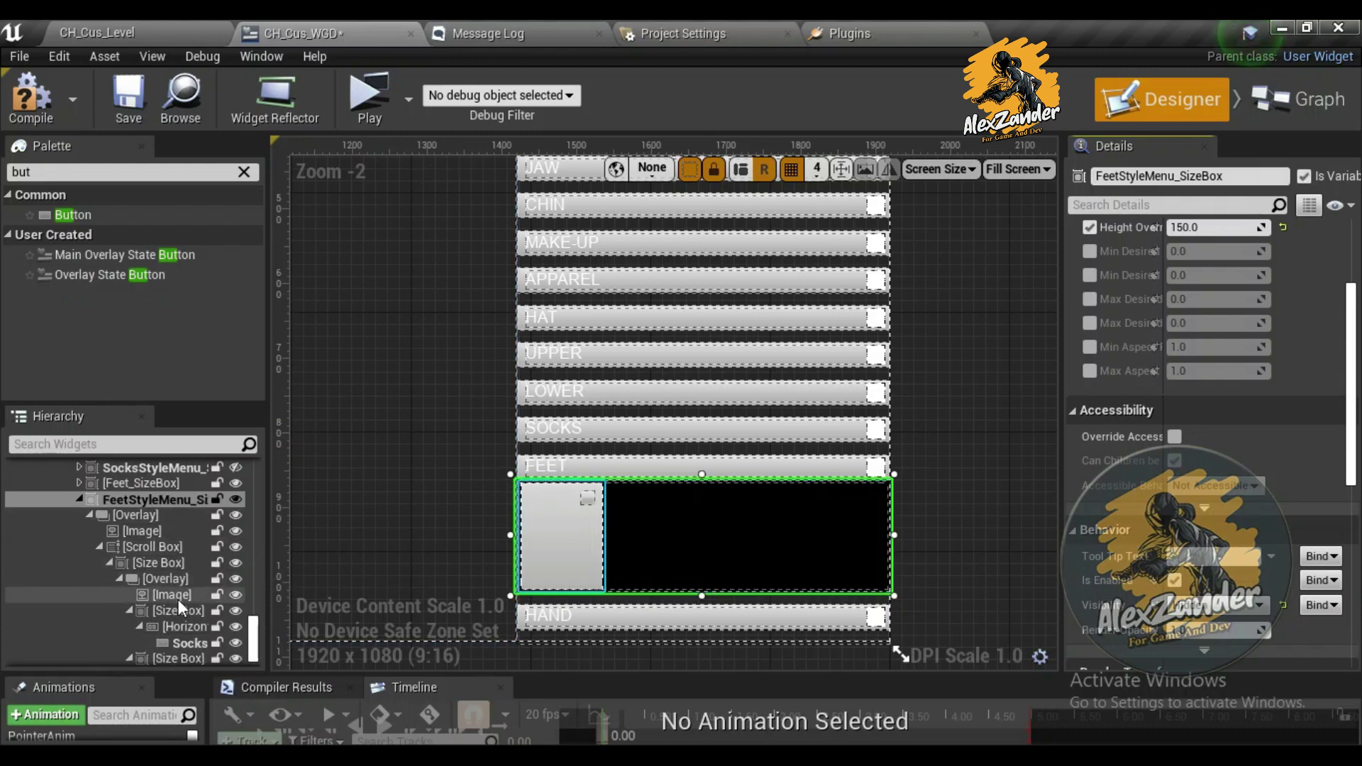
click(185, 642)
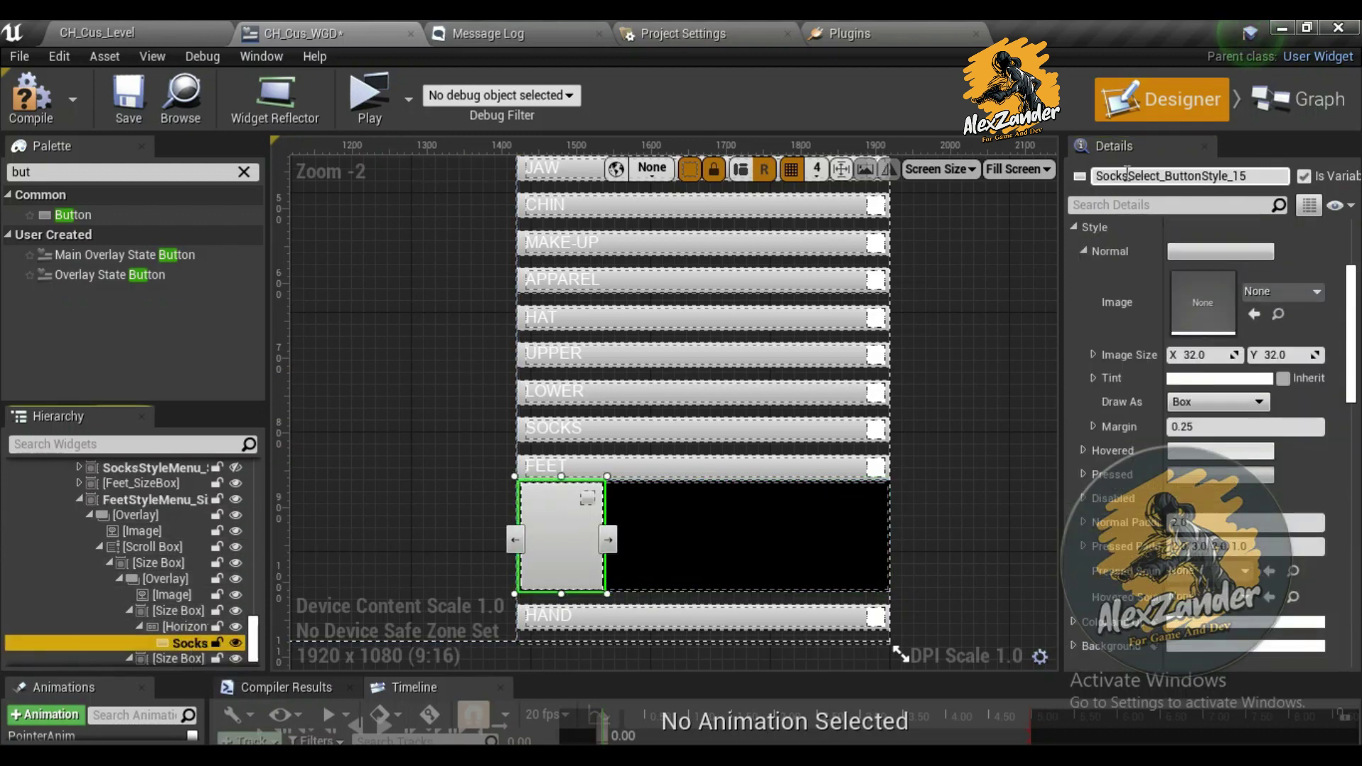
drag(1128, 176, 1096, 177)
text(Feet)
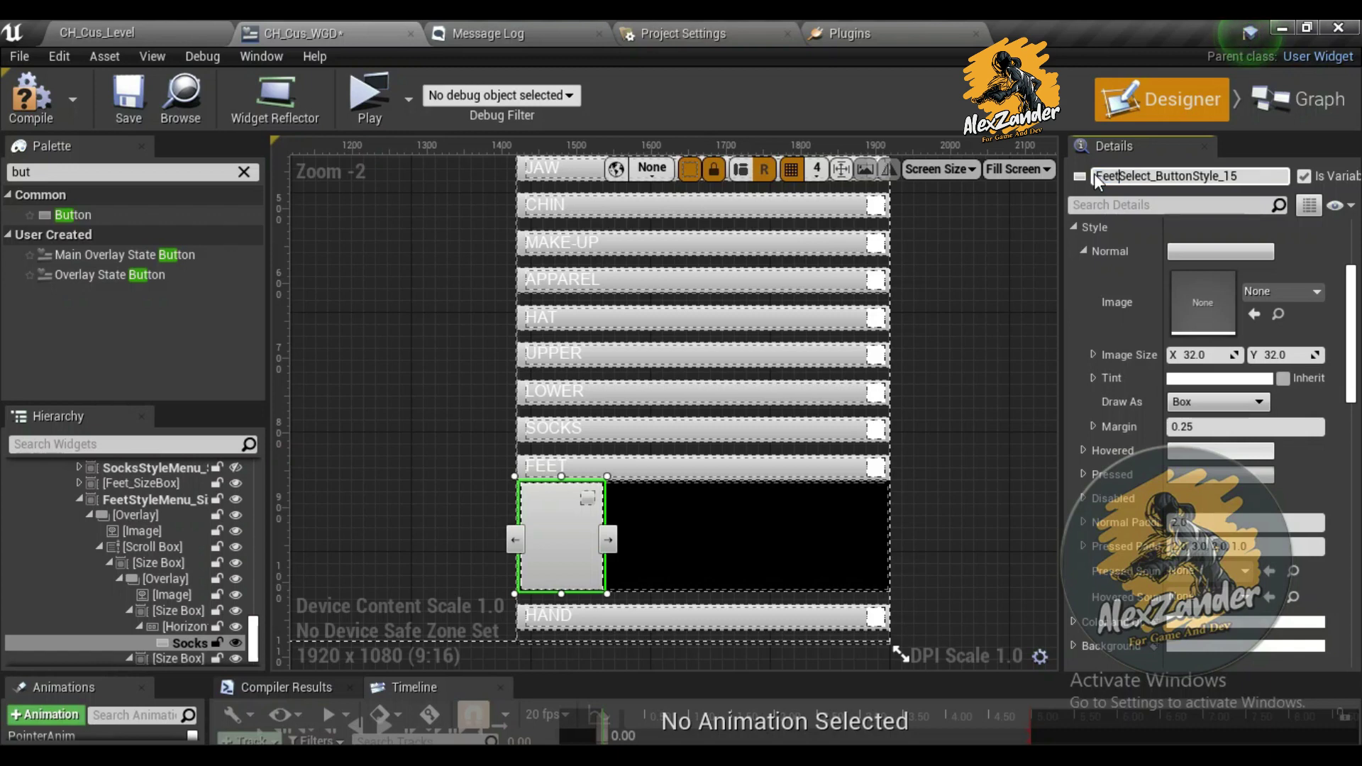
drag(1219, 176, 1307, 183)
key(BackSpace)
click(582, 499)
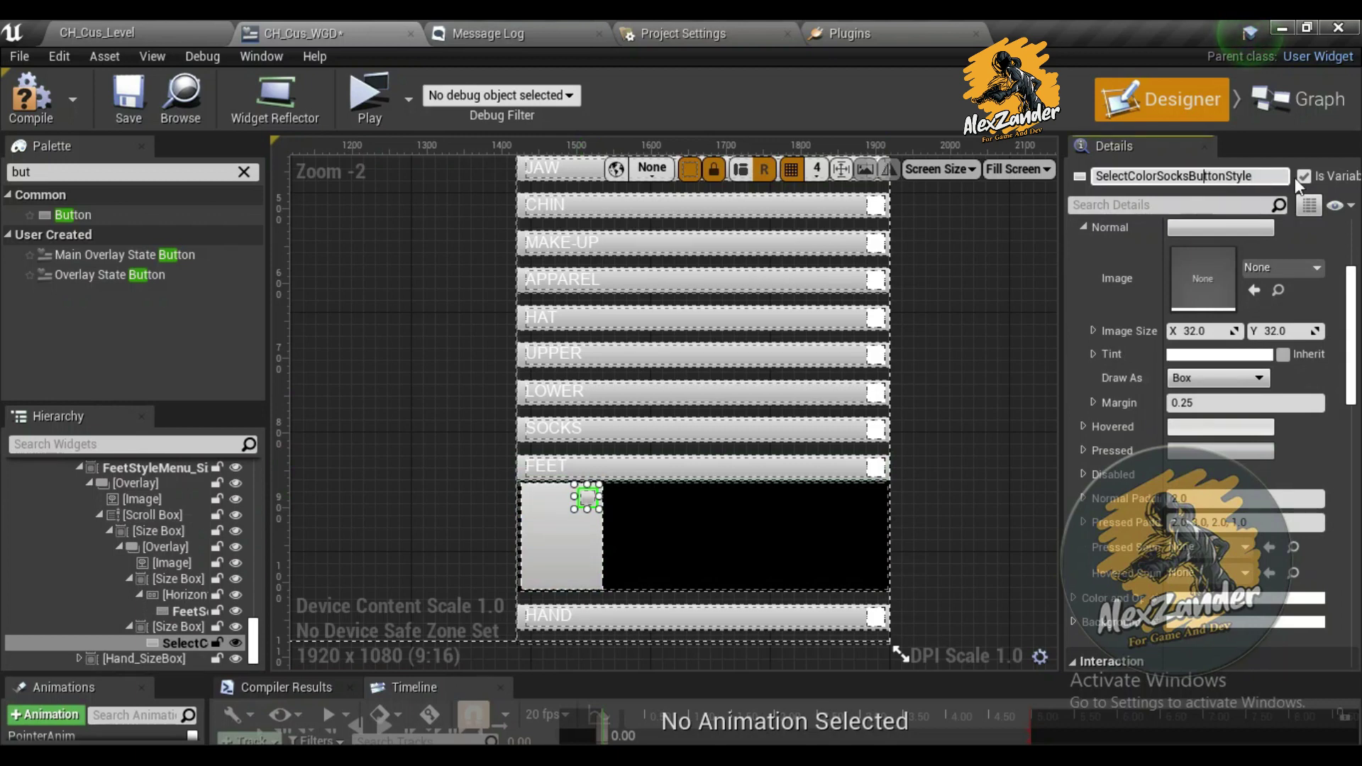
key(BackSpace)
key(BackSpace)
key(BackSpace)
text(Feet)
click(122, 467)
click(85, 501)
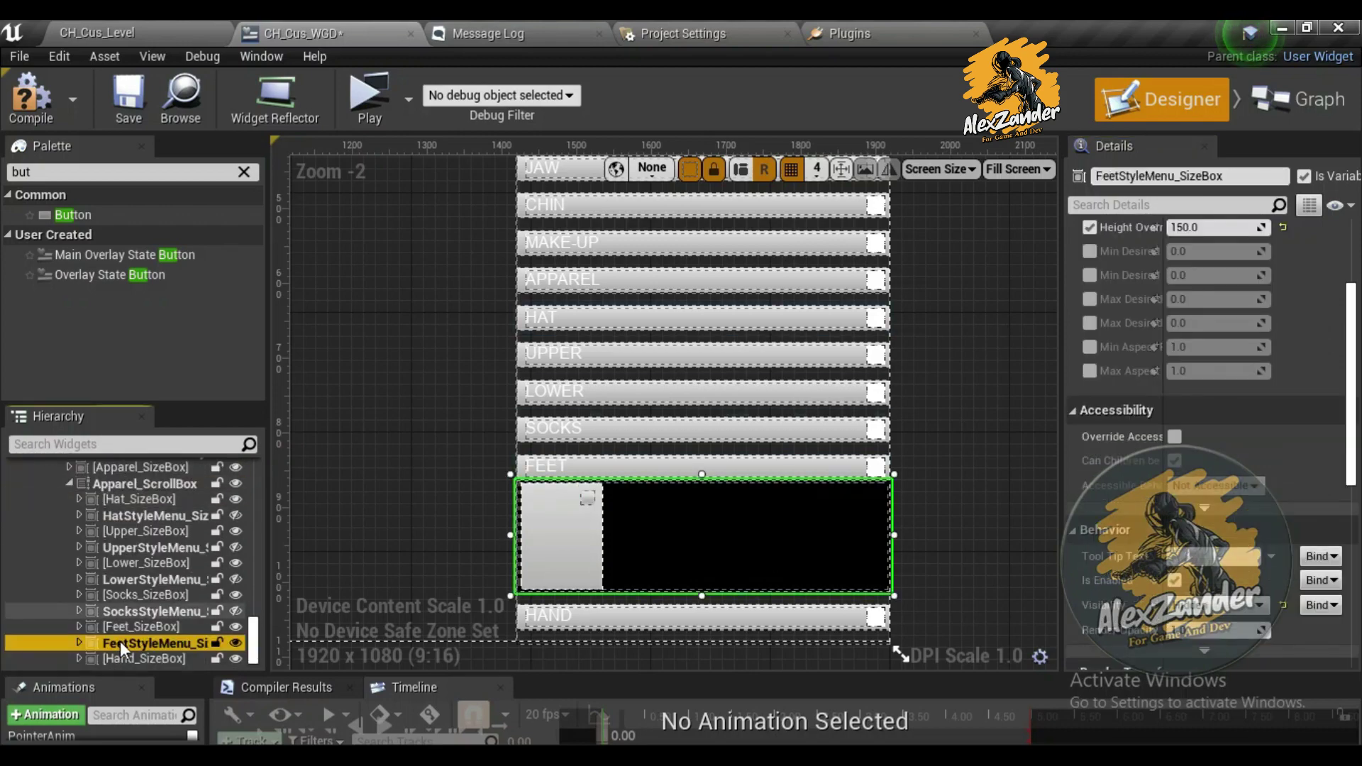
Paste a copy of the Feet style menu into Apparel_ScrollBox below HAND
right_click(142, 483)
click(184, 505)
right_click(143, 485)
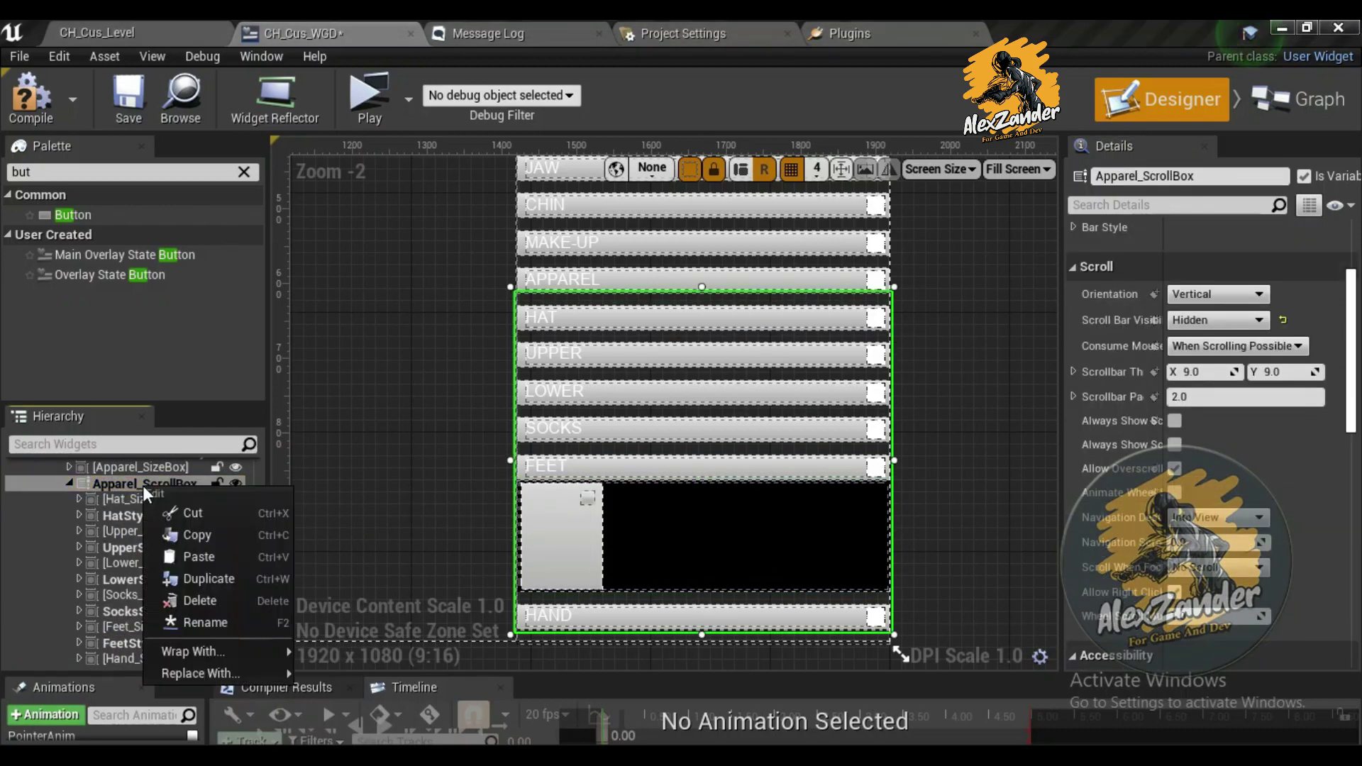
click(194, 563)
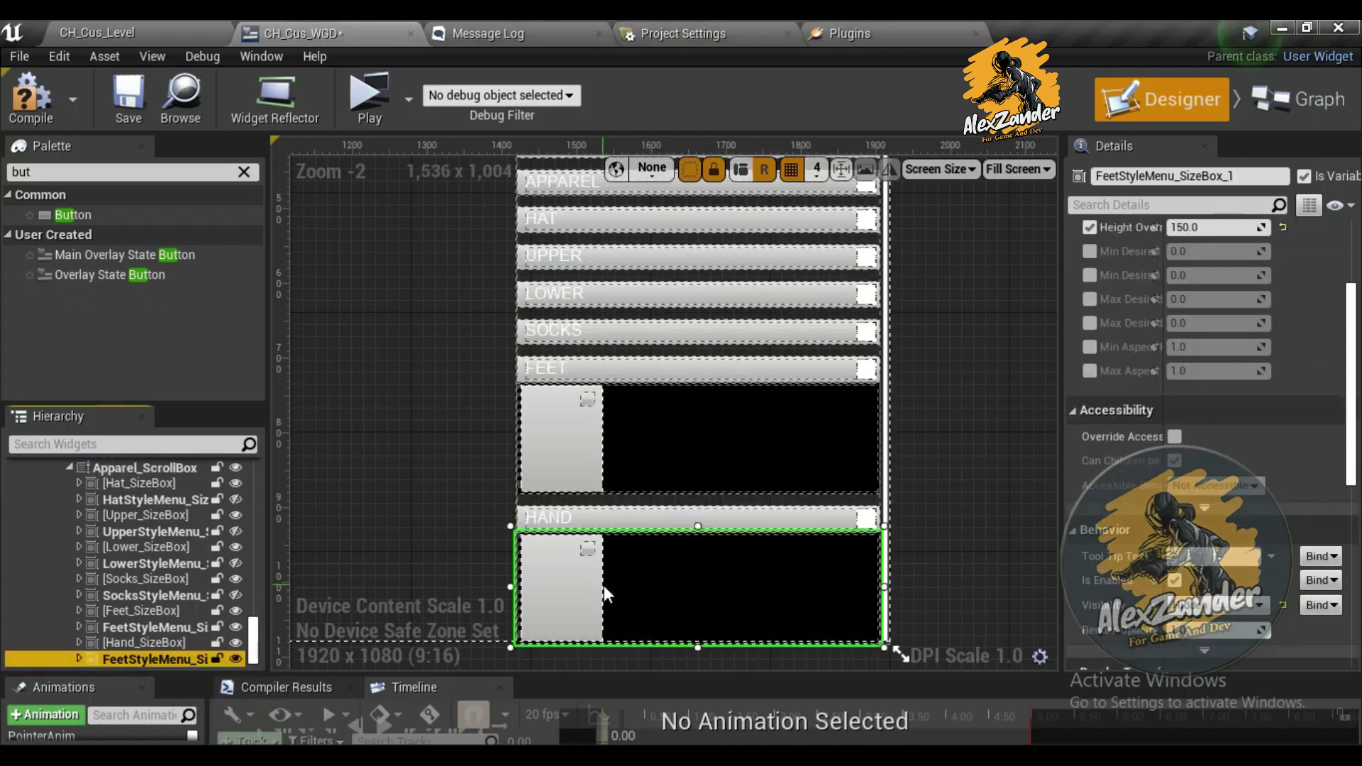
scroll(603, 585, down, 1)
scroll(584, 590, up, 2)
right_drag(671, 608, 664, 426)
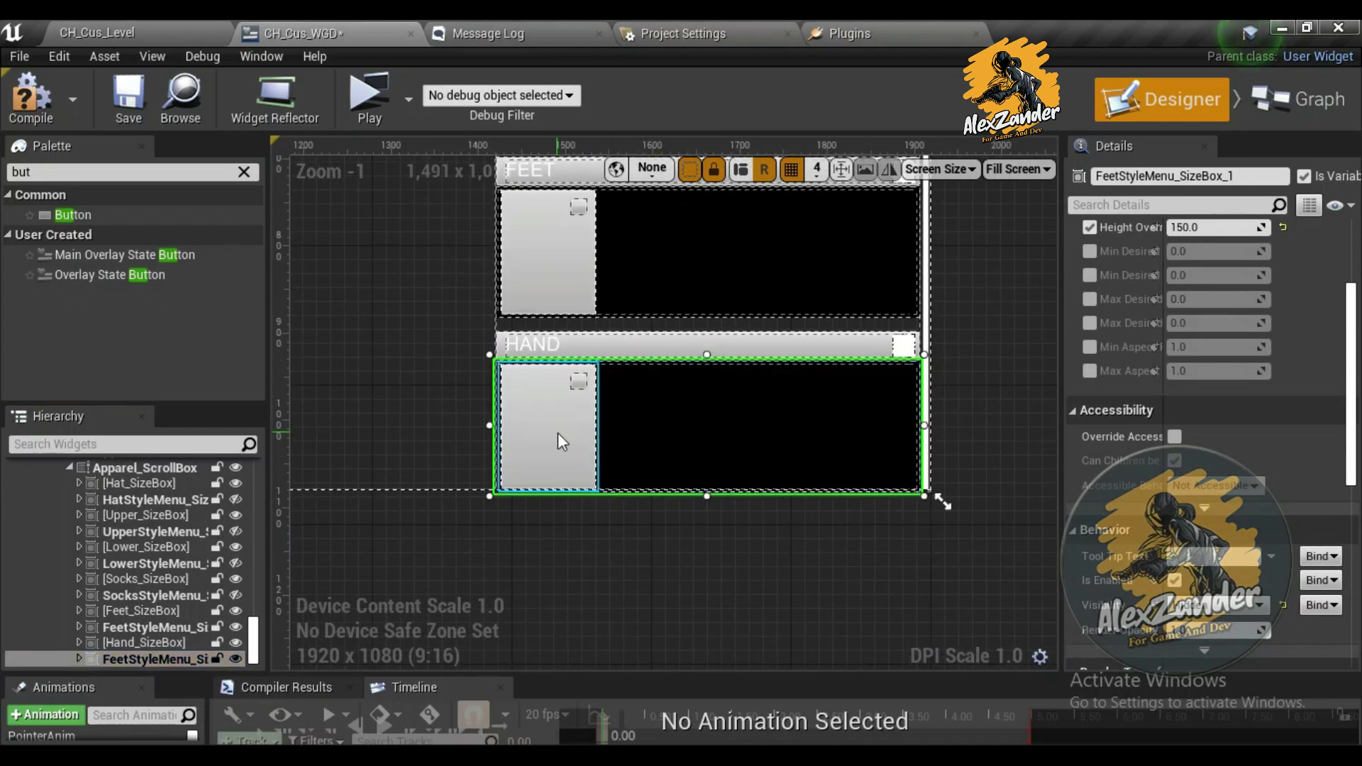
Rename the new menu's buttons to HandSelect_ButtonStyle and SelectColorHandButtonStyle
click(558, 432)
drag(1123, 179, 1095, 179)
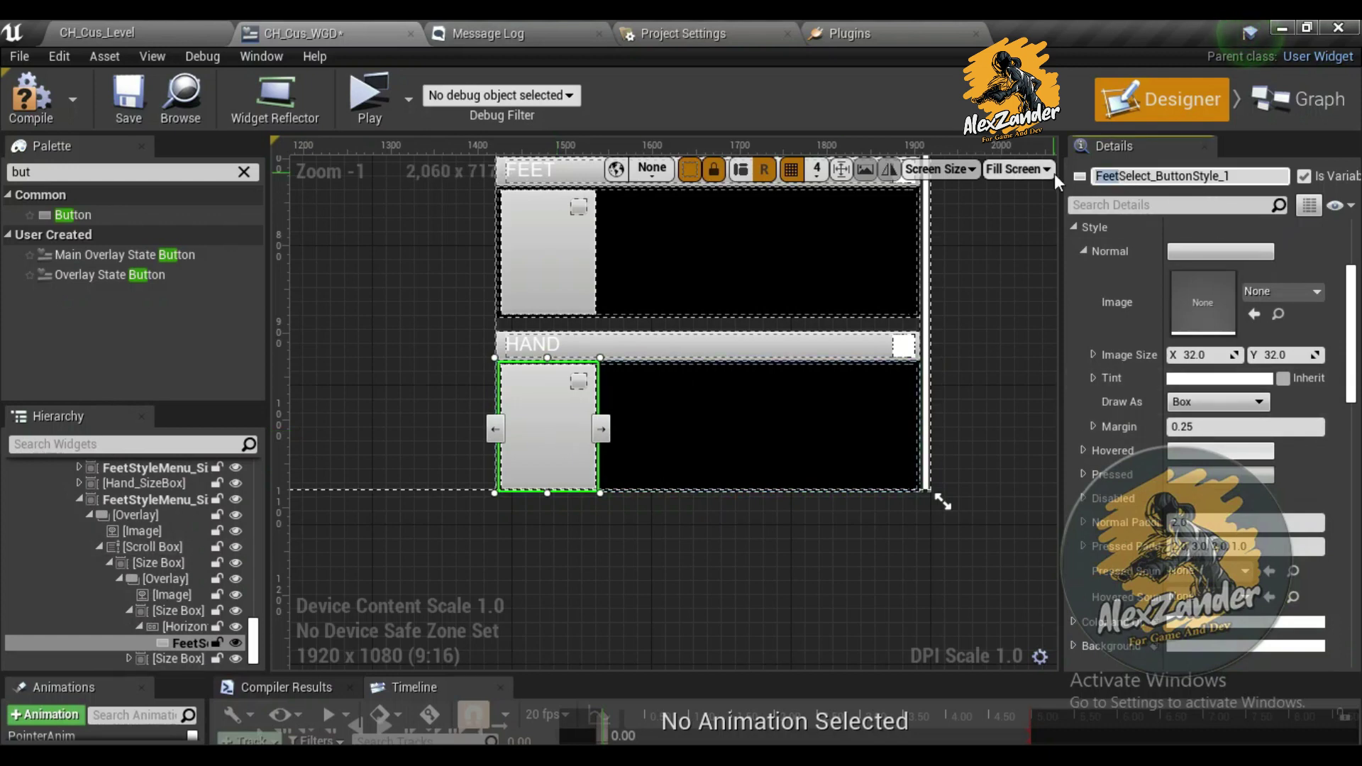
text(HandS)
key(BackSpace)
key(BackSpace)
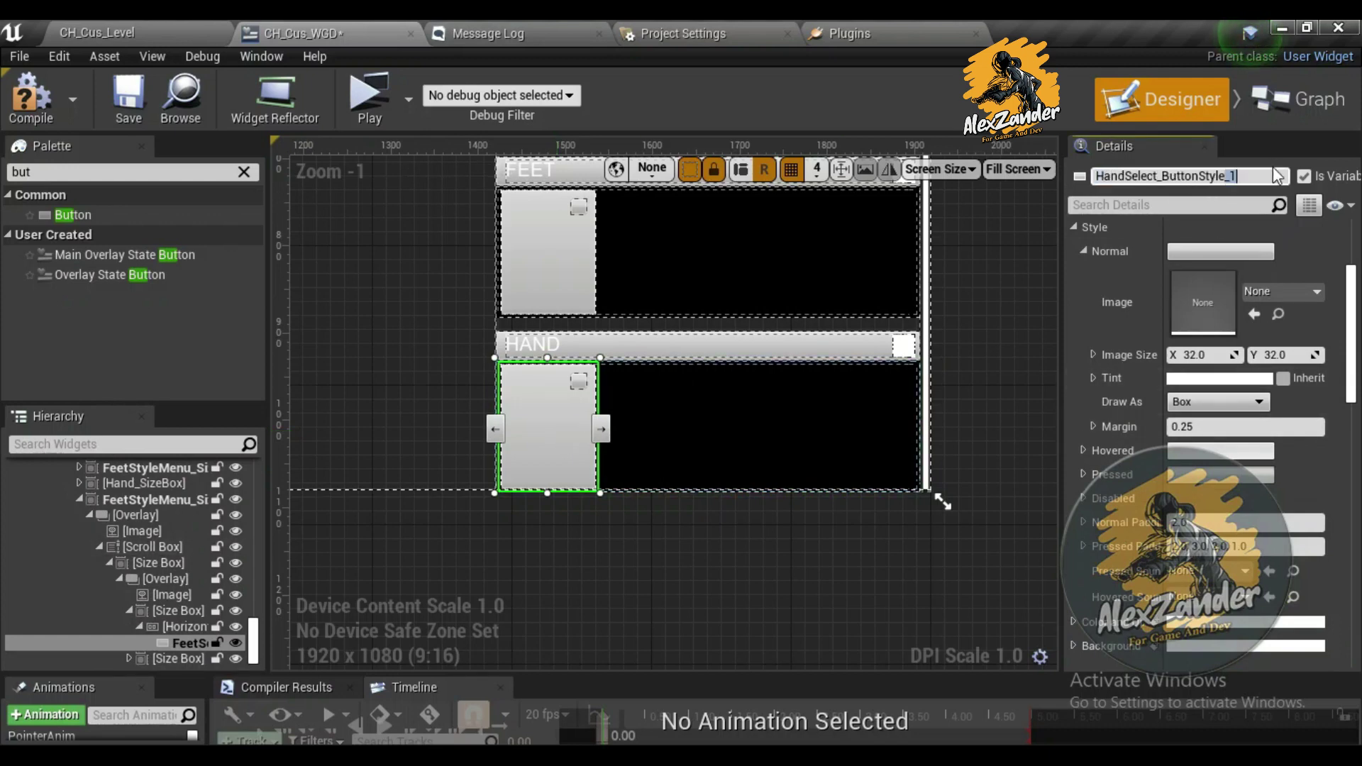
click(587, 456)
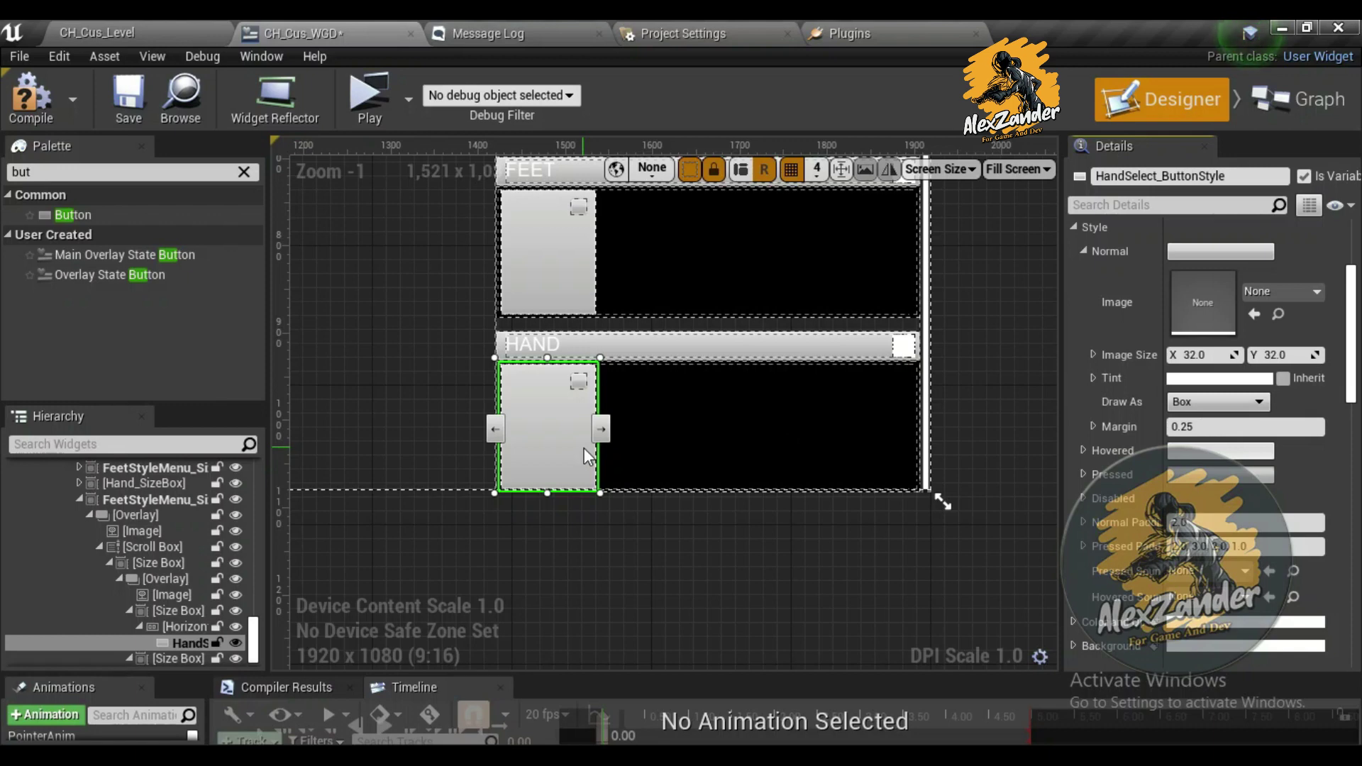
click(578, 381)
click(1289, 172)
key(BackSpace)
key(BackSpace)
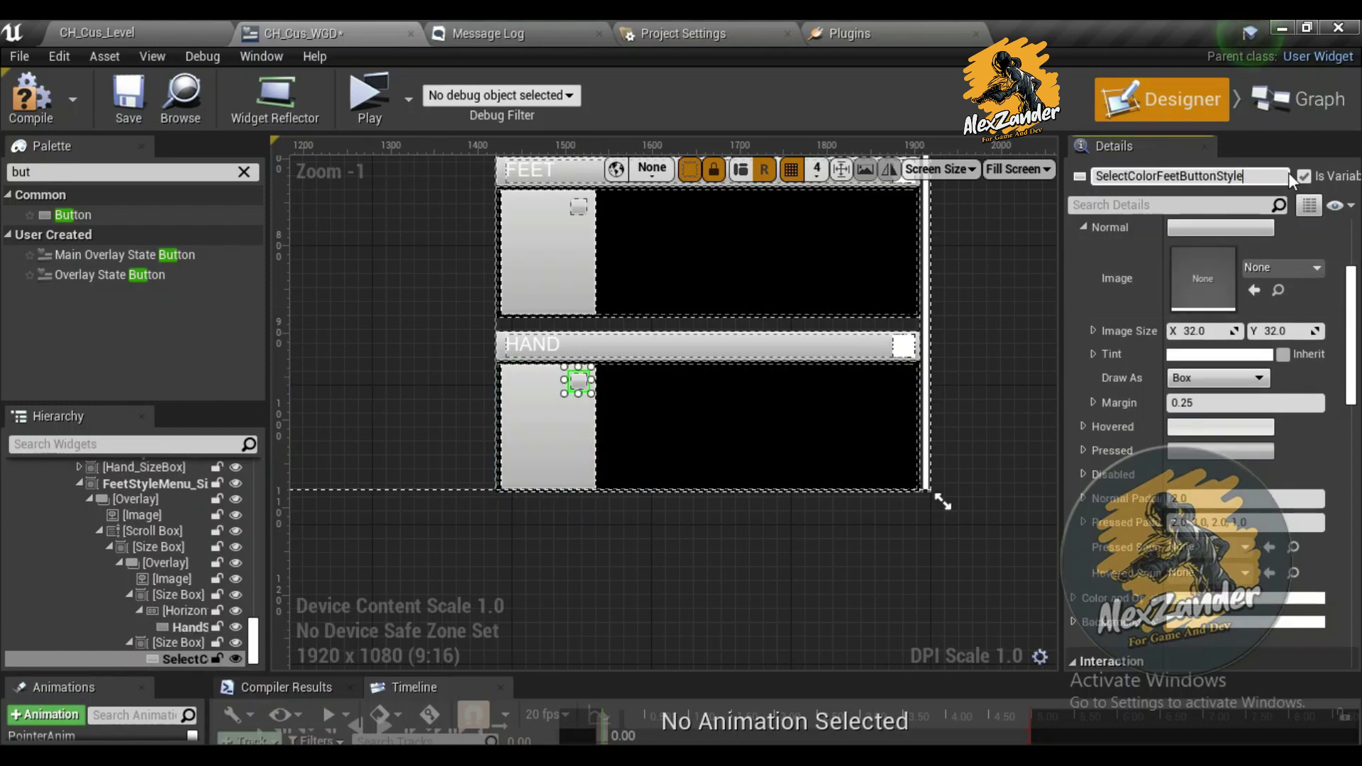
key(Left)
key(Left)
key(Left)
key(BackSpace)
key(BackSpace)
key(BackSpace)
text(Hand)
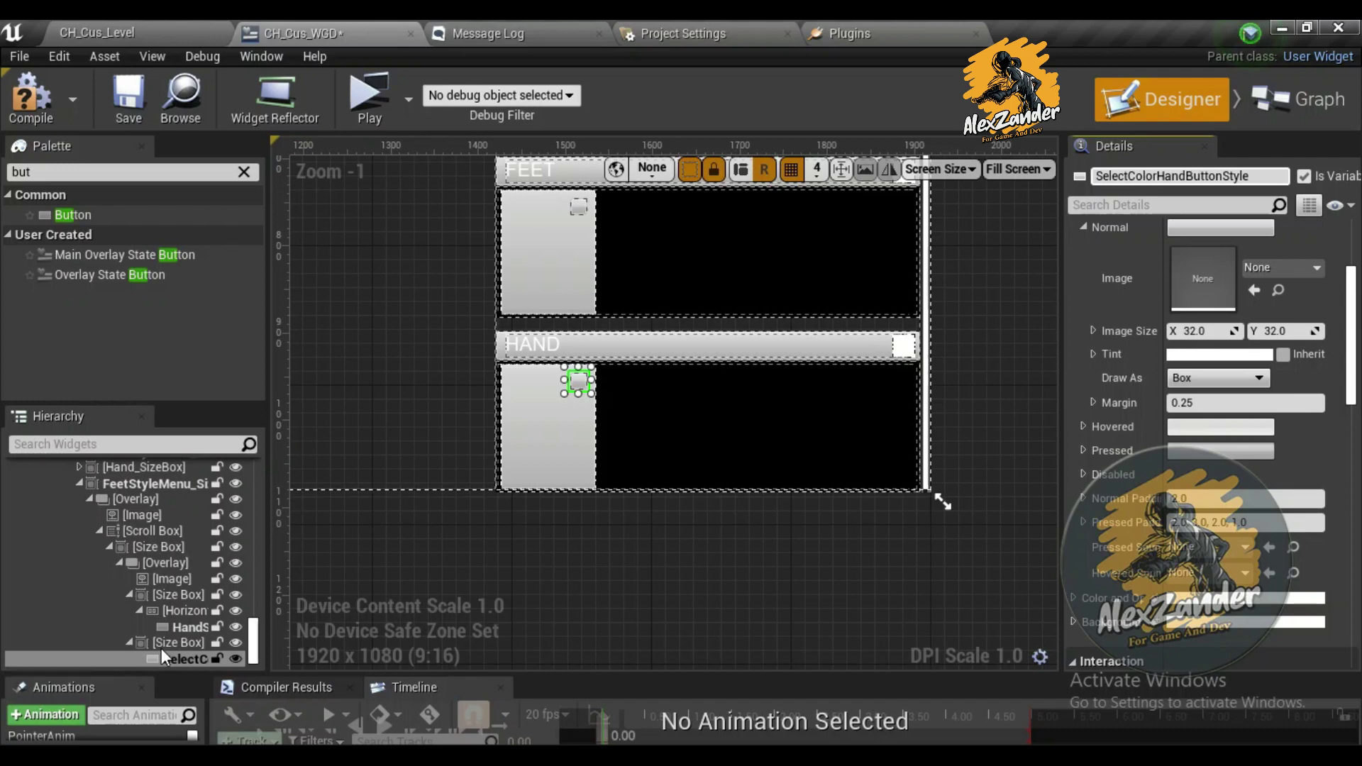
Rename the pasted style menu's size box to HandStyleMenu_SizeBox
click(146, 484)
click(1279, 176)
key(BackSpace)
key(Home)
key(Delete)
key(Delete)
key(Delete)
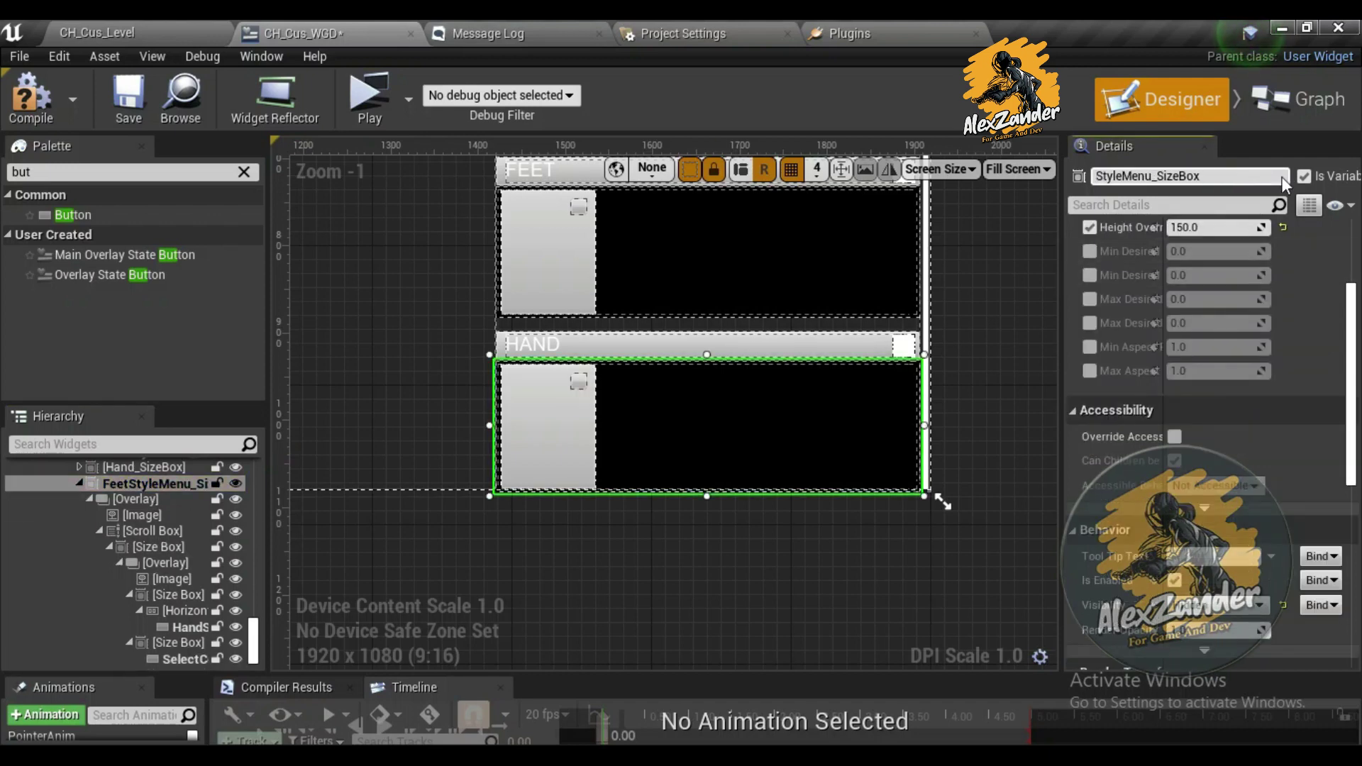
text(Hand)
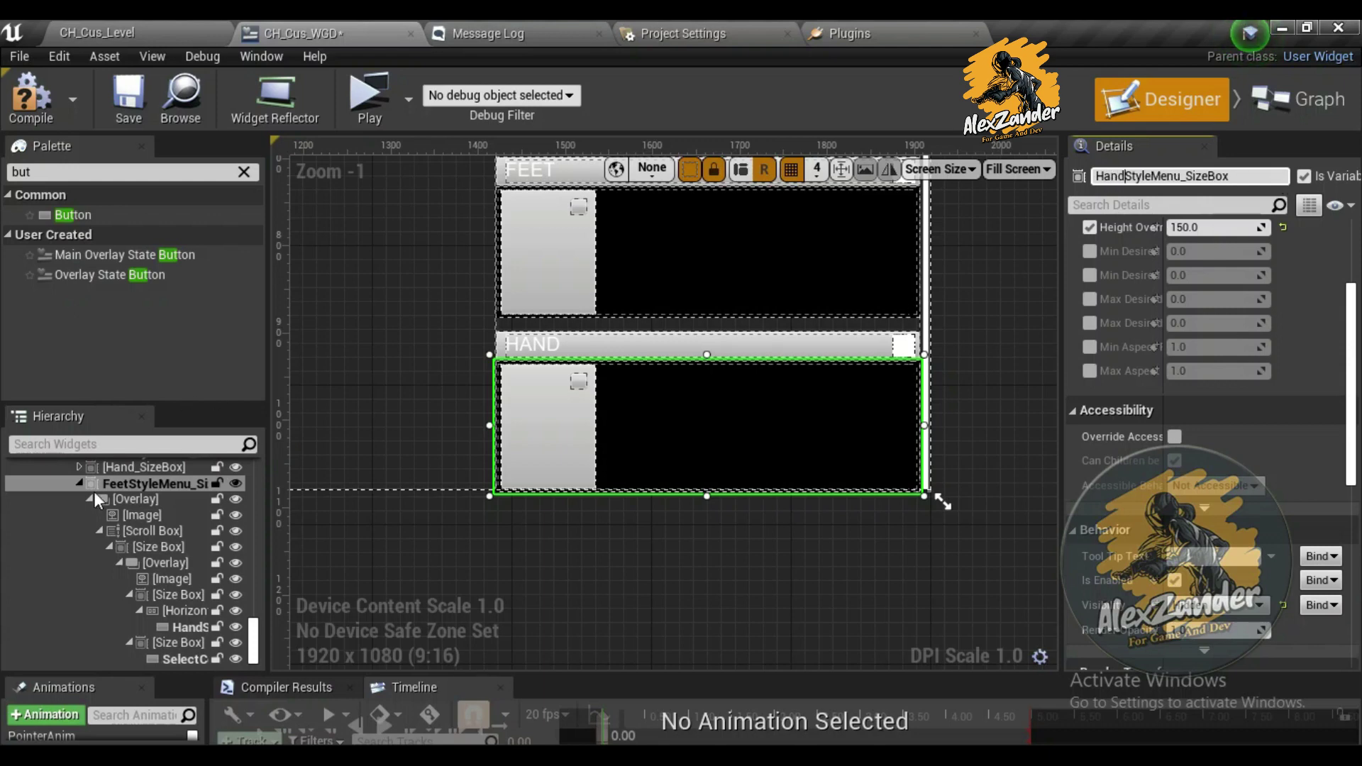
Collapse the tree and hide the Feet and Hand style menus in the designer
click(79, 483)
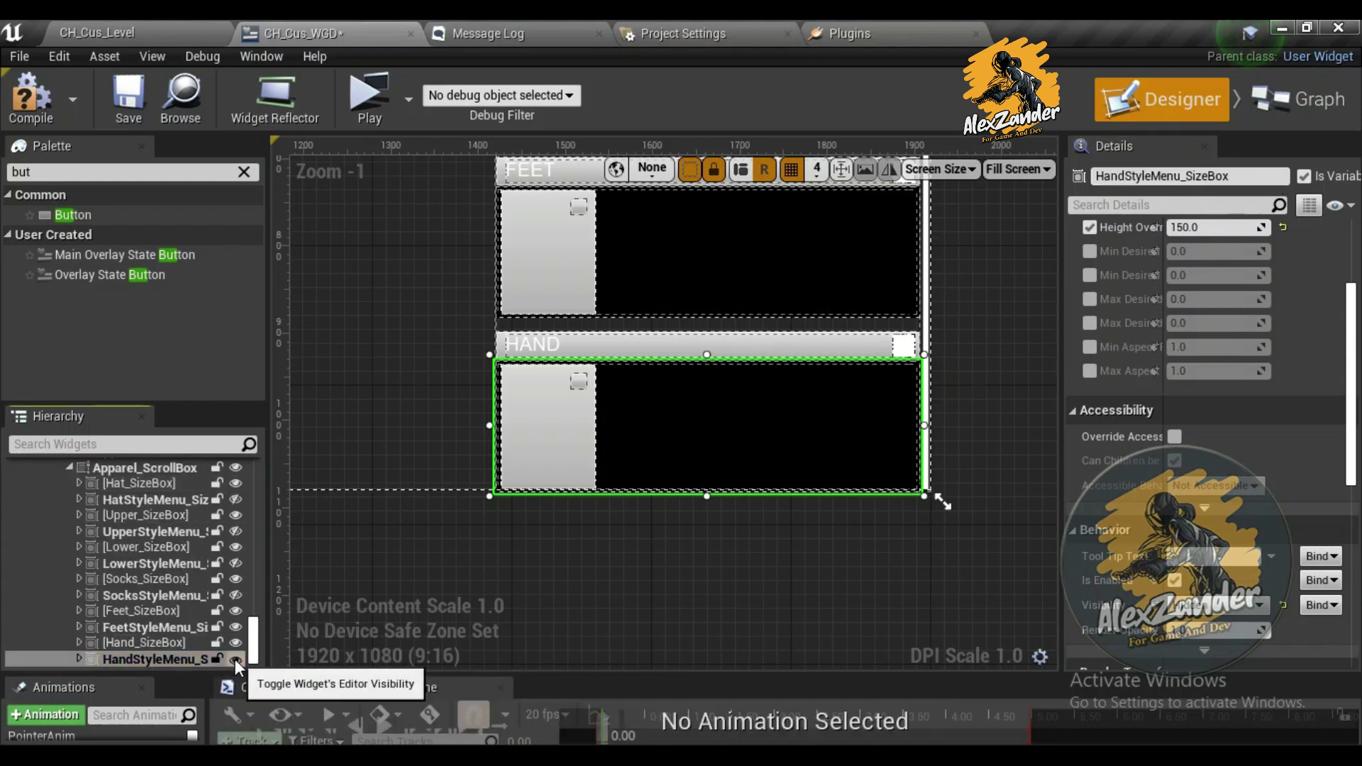
click(235, 658)
click(235, 627)
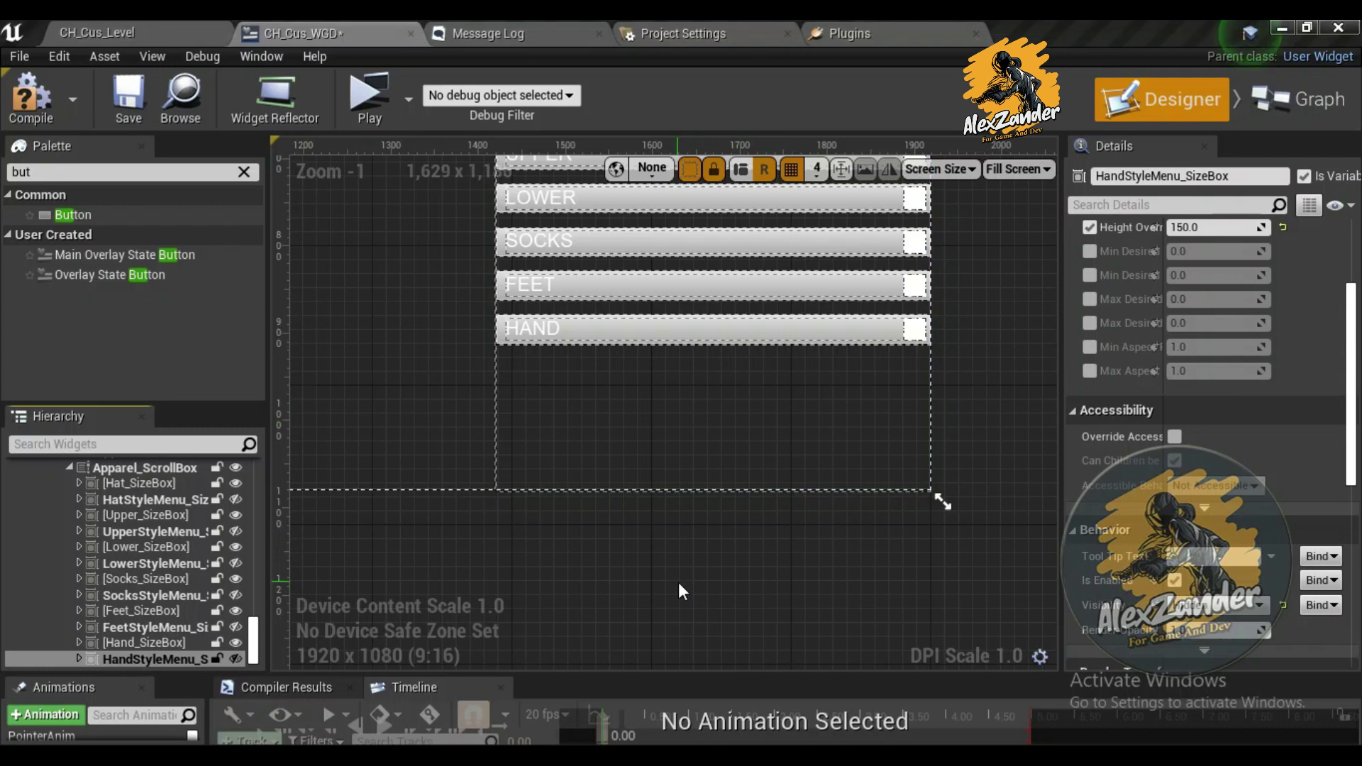
Copy Hand_SizeBox with its Hand style menu and paste both at the end of Apparel_ScrollBox
click(156, 639)
right_click(156, 640)
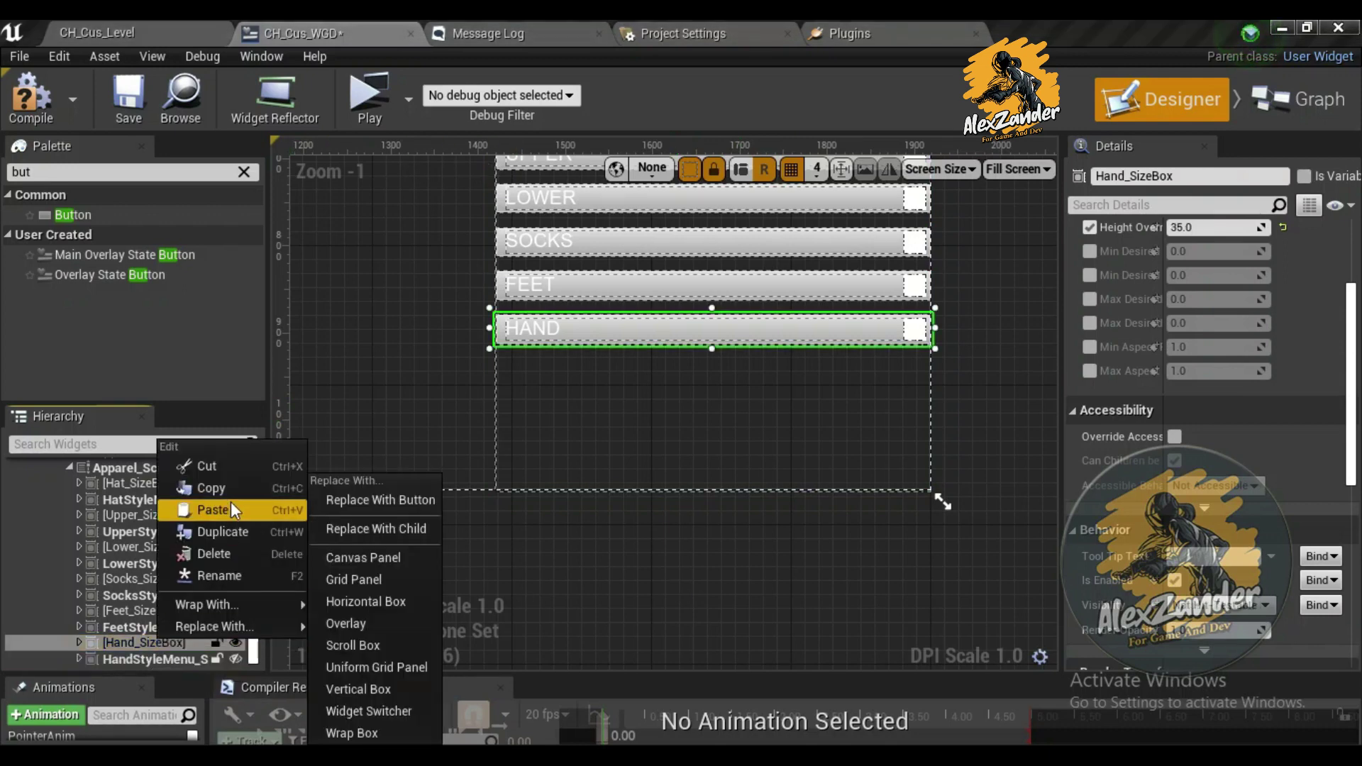
ctrl+click(156, 654)
right_click(156, 654)
click(159, 647)
scroll(149, 596, up, 3)
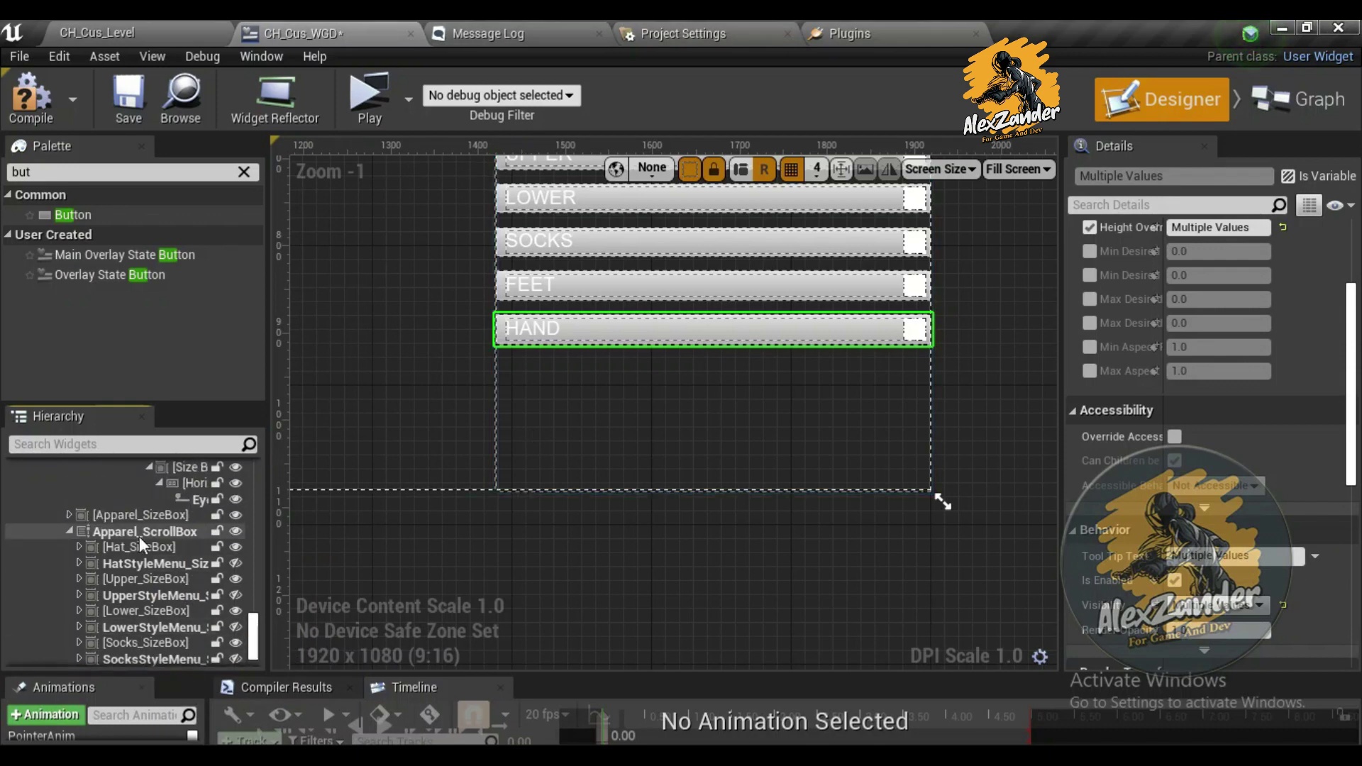
right_click(139, 534)
click(189, 605)
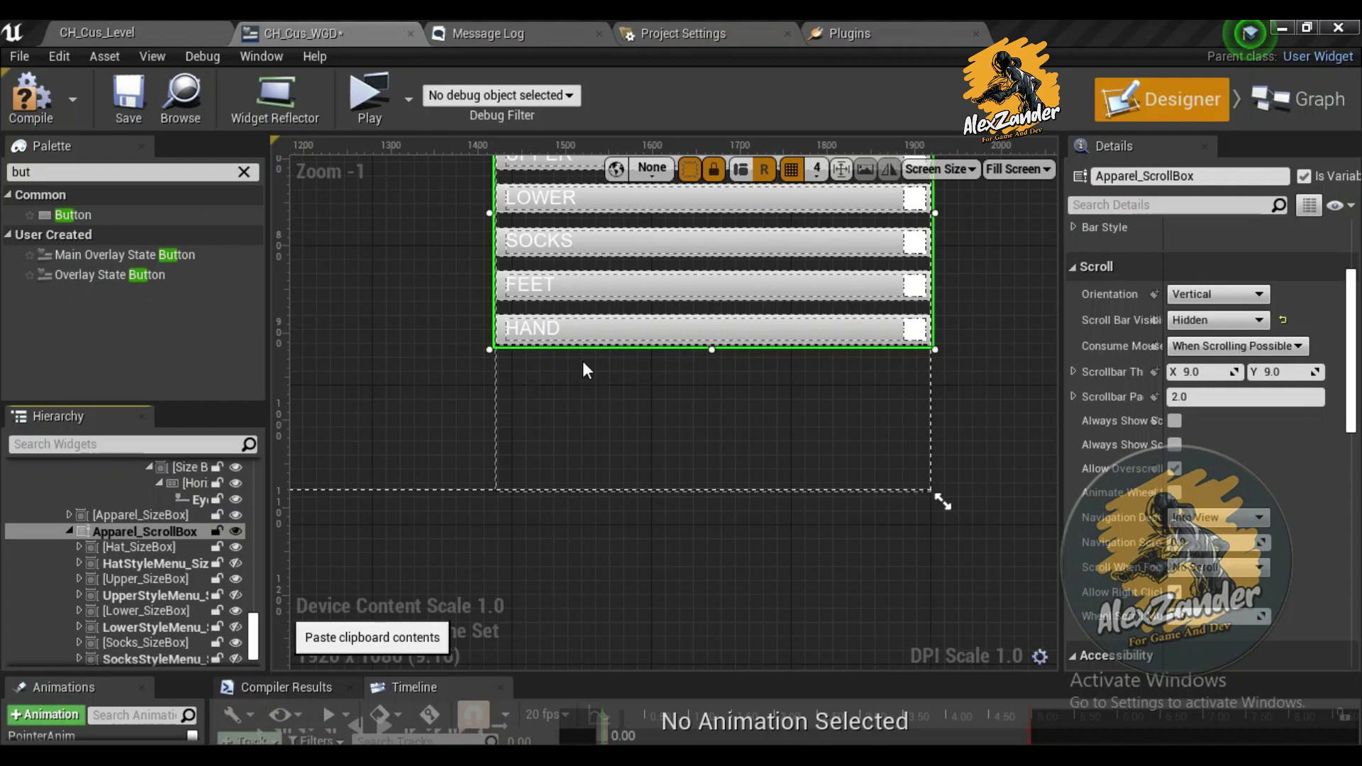
key(ctrl+v)
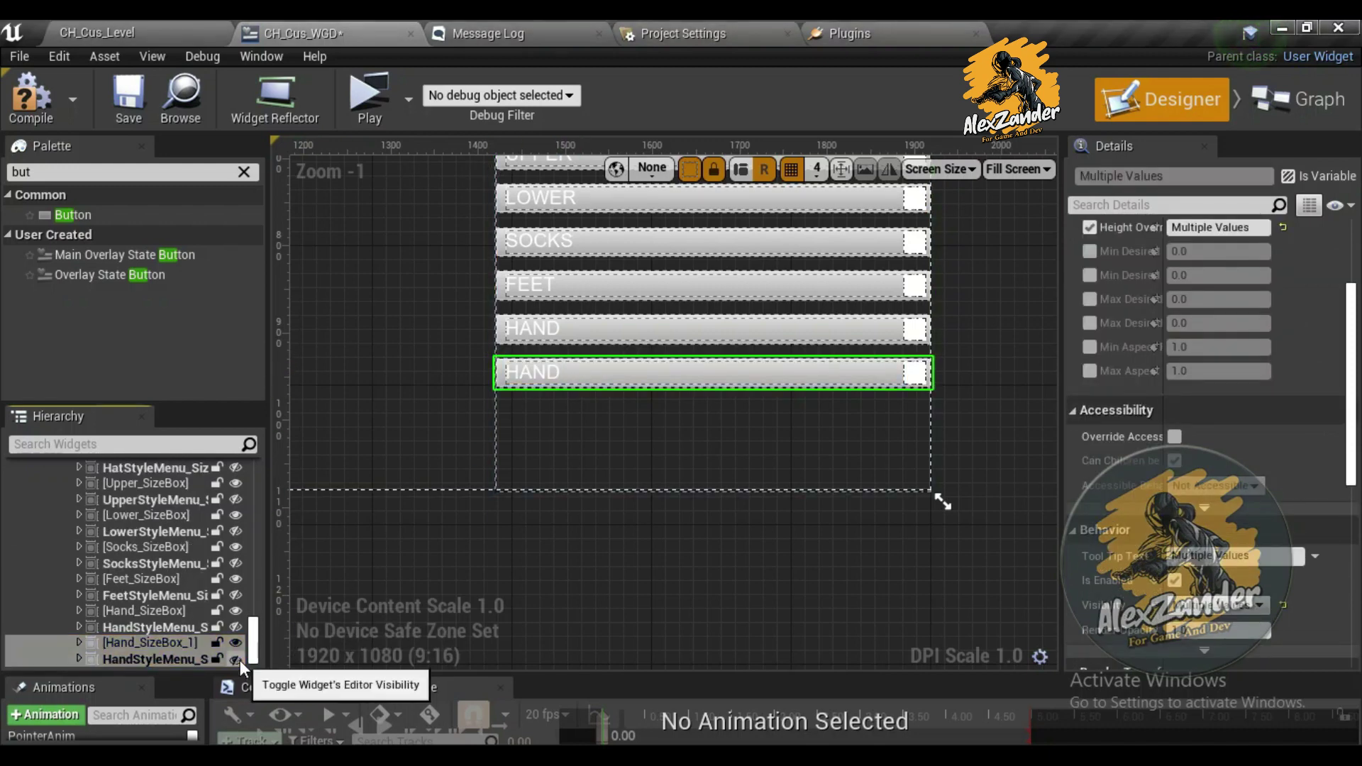
Show the copied style menu and change the second HAND label to ACCESSORY 1
click(236, 658)
click(543, 373)
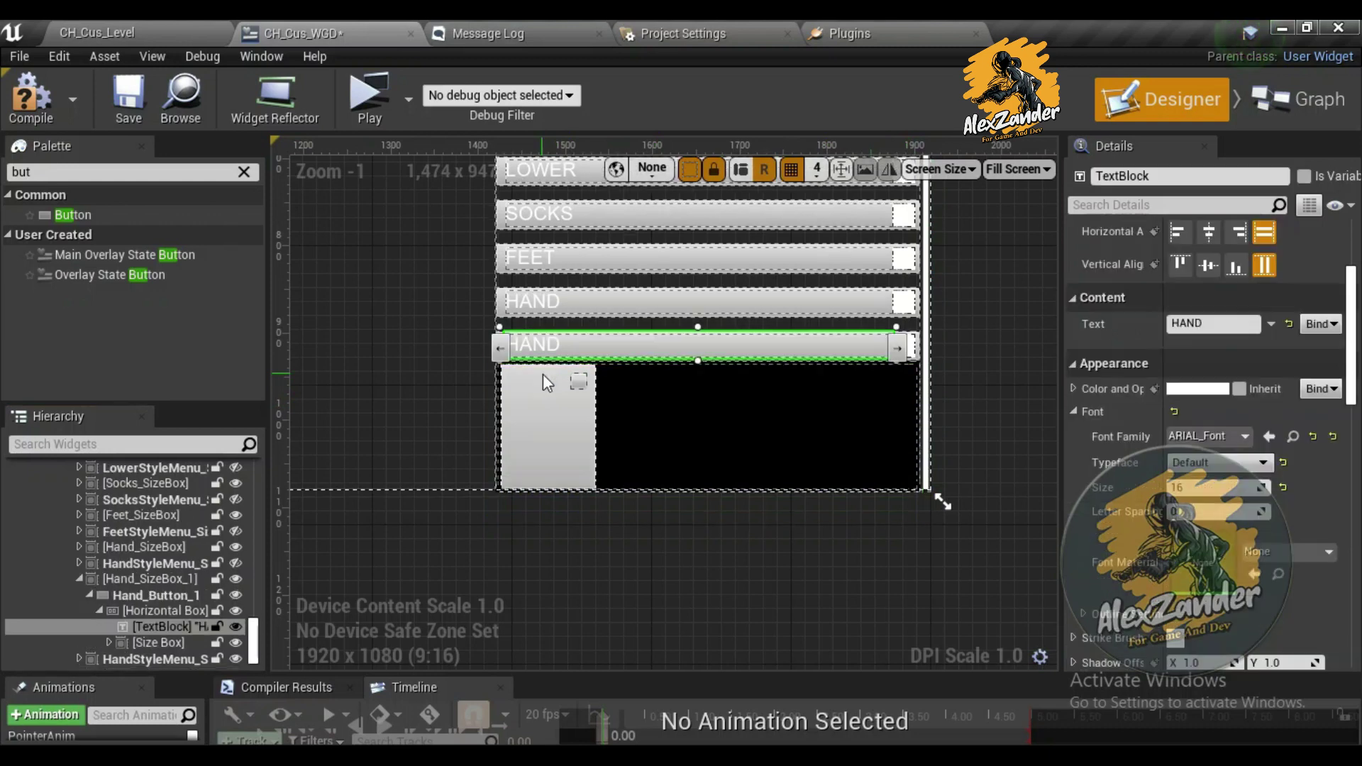
click(1167, 322)
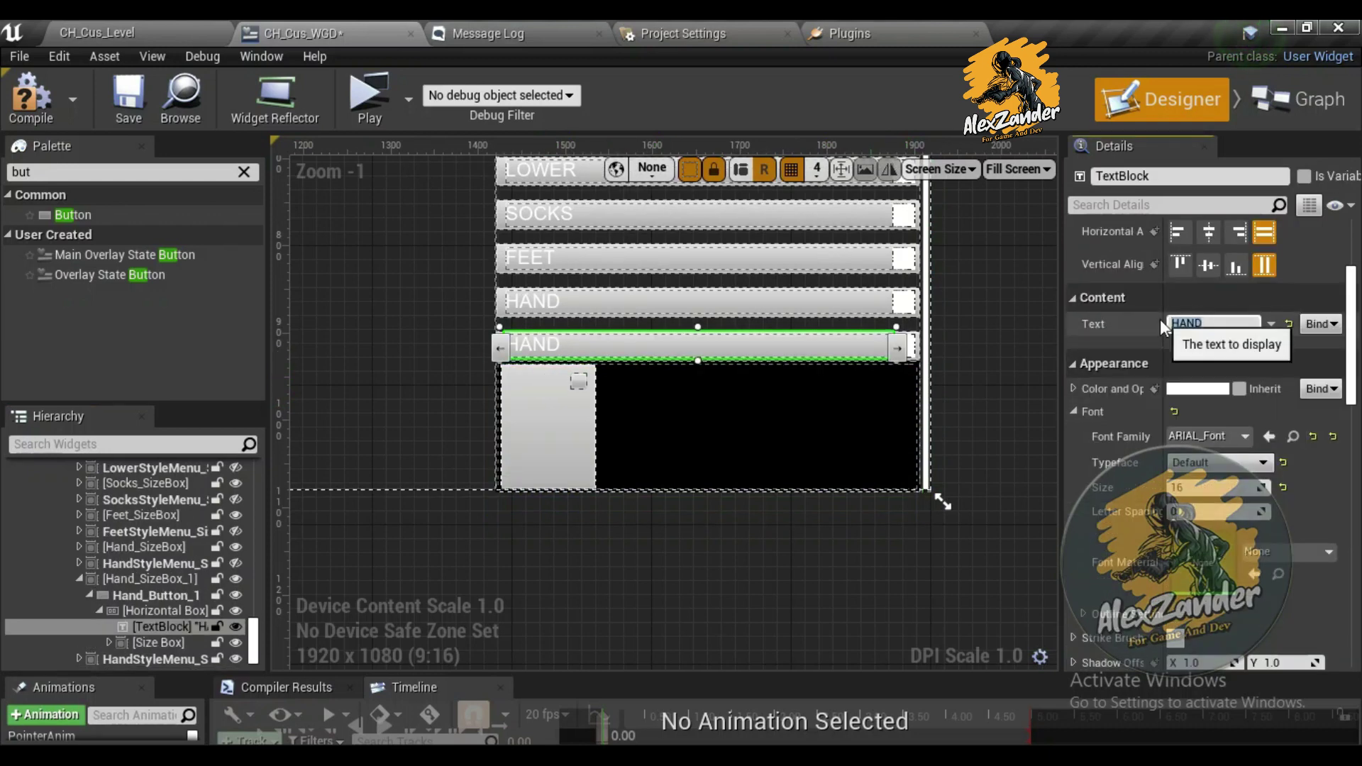
text(ACCESSORY)
text( 1)
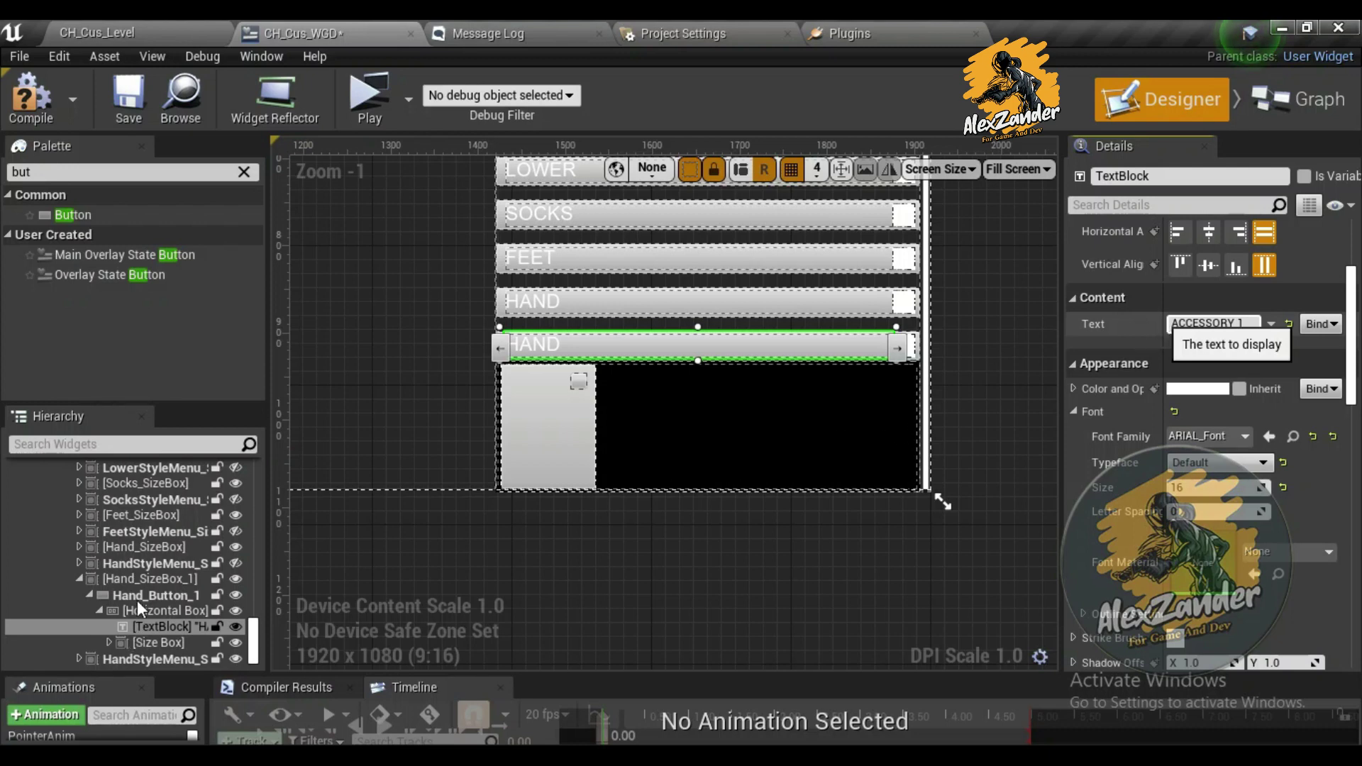
key(Return)
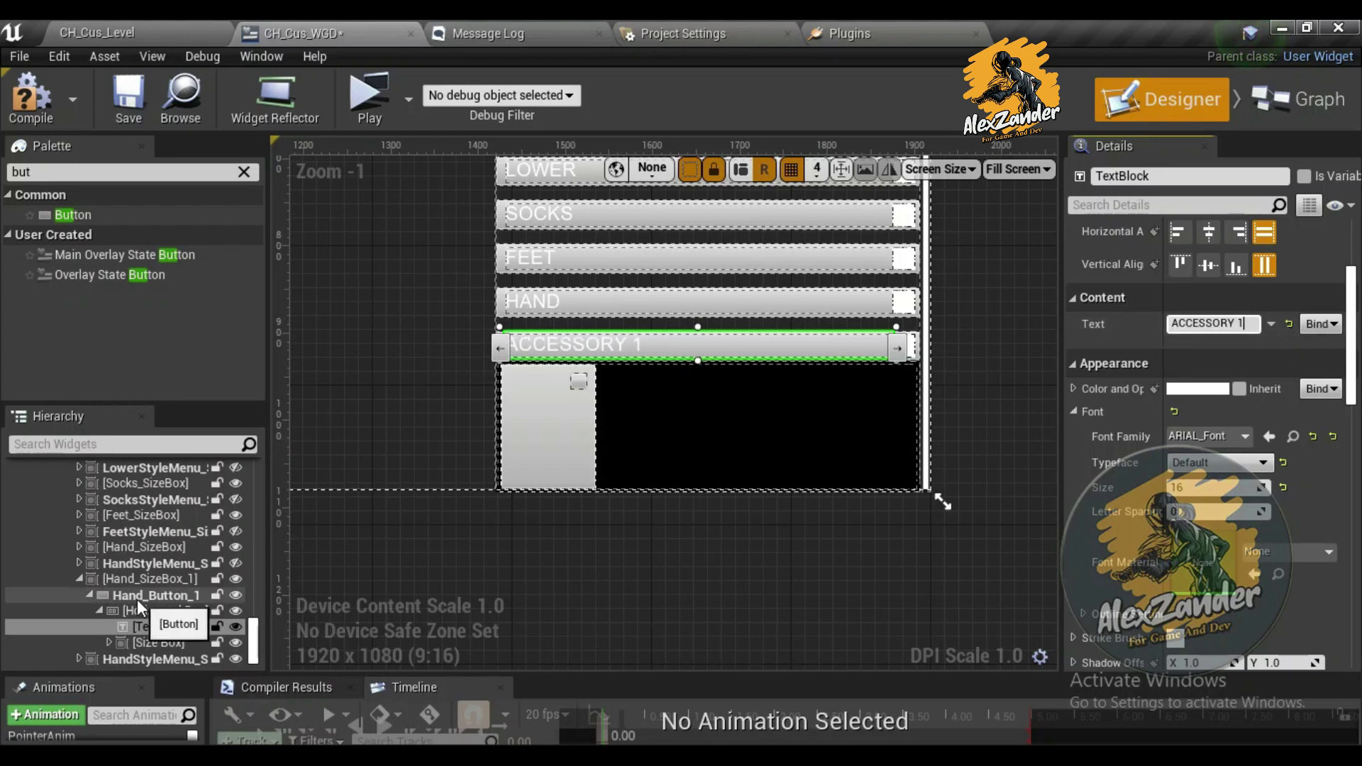
Rename the button Hand_Button_1 to ACCESSORY_Button
click(137, 599)
click(1174, 176)
key(BackSpace)
key(BackSpace)
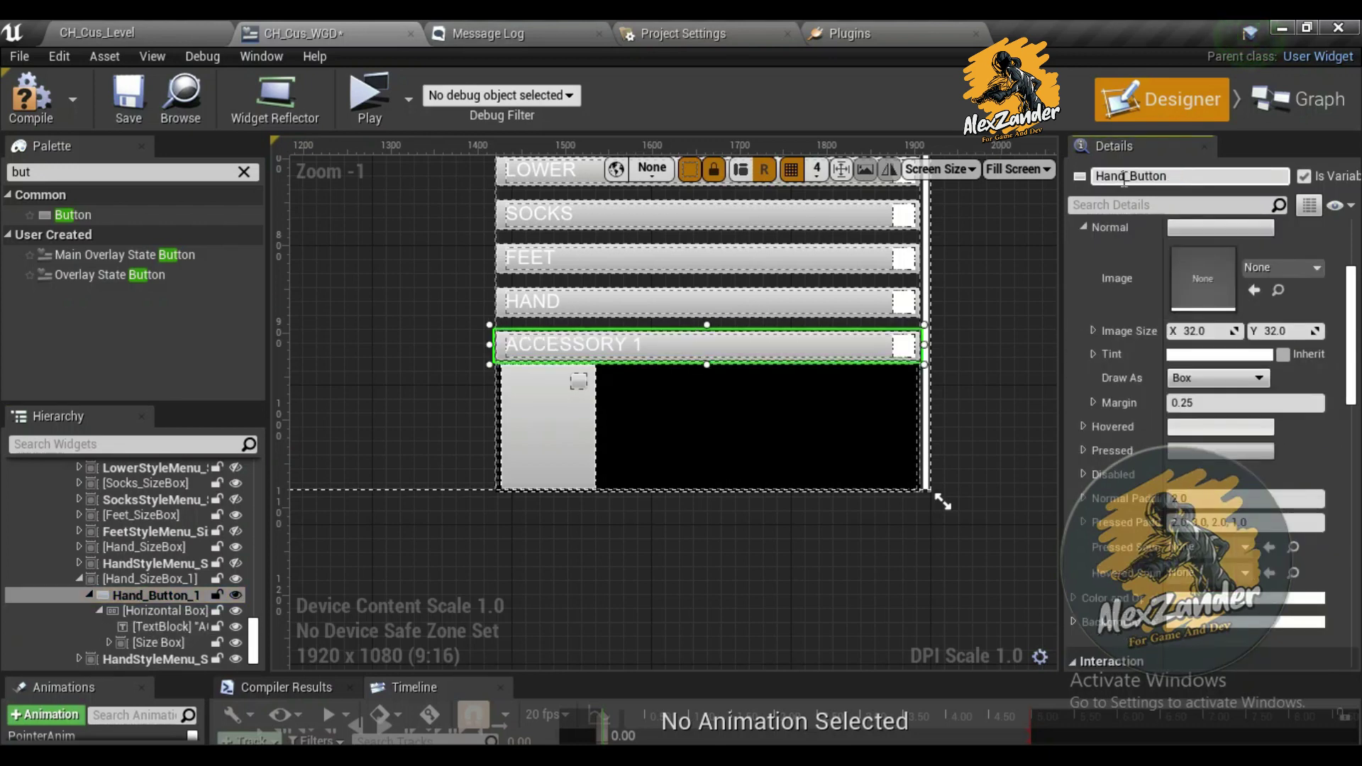
text(ACCESSORY)
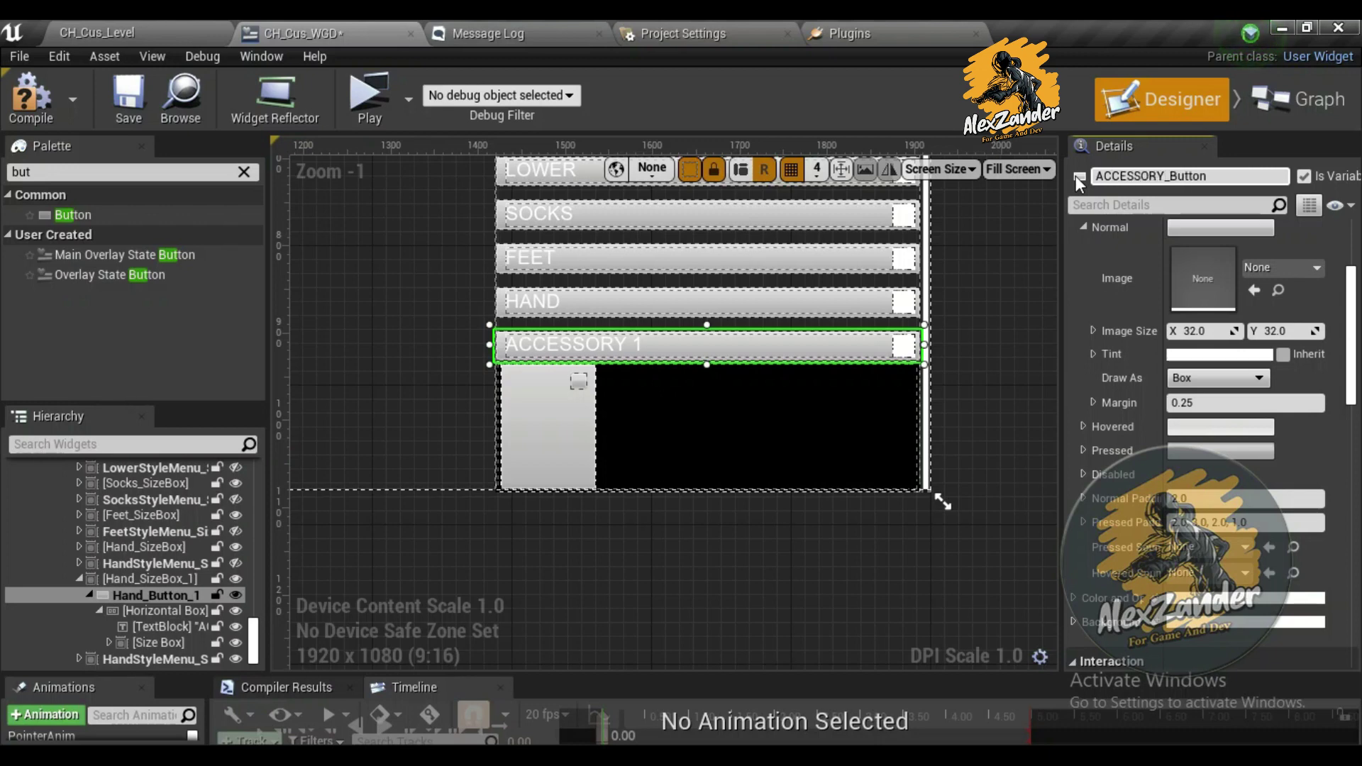
key(Return)
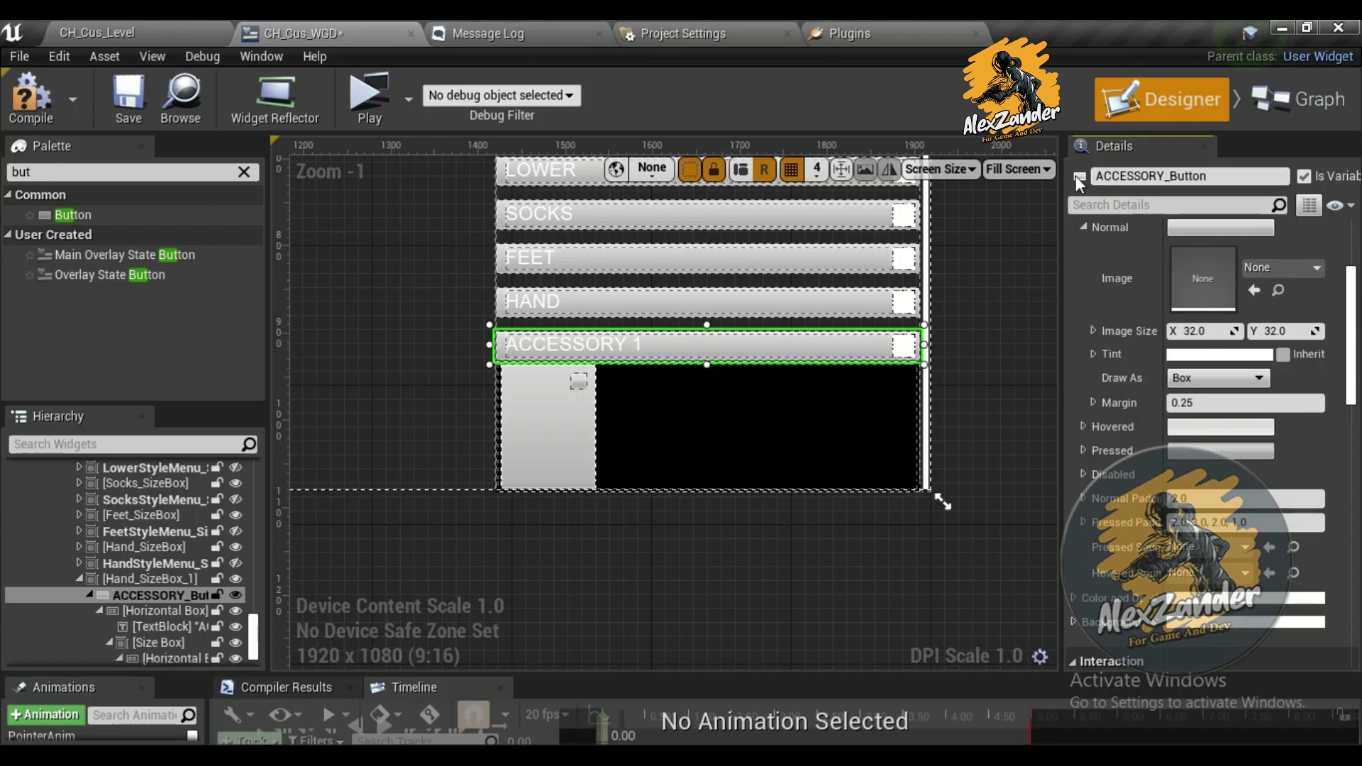
Rename the size box Hand_SizeBox_1 to Accessory_SizeBox
click(142, 579)
click(1132, 176)
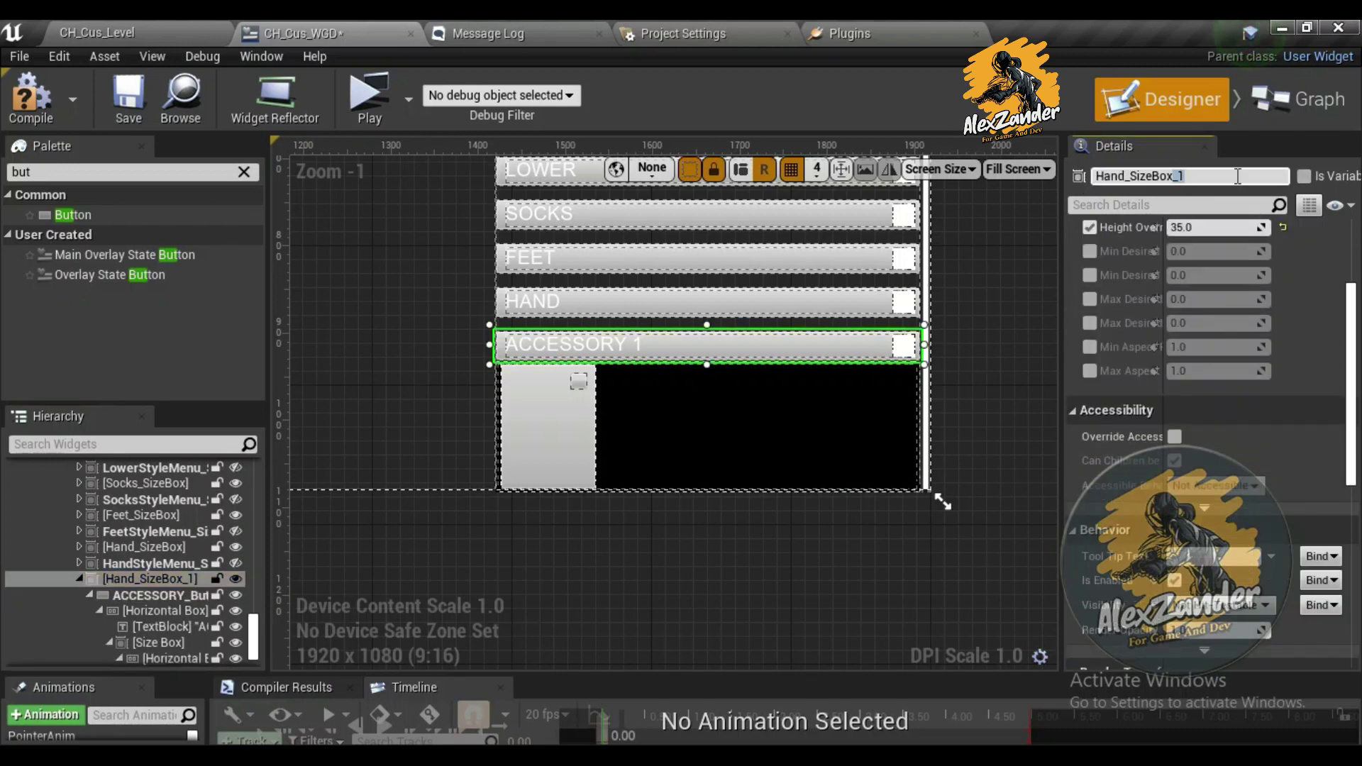
drag(1132, 177, 1080, 183)
text(Accessory)
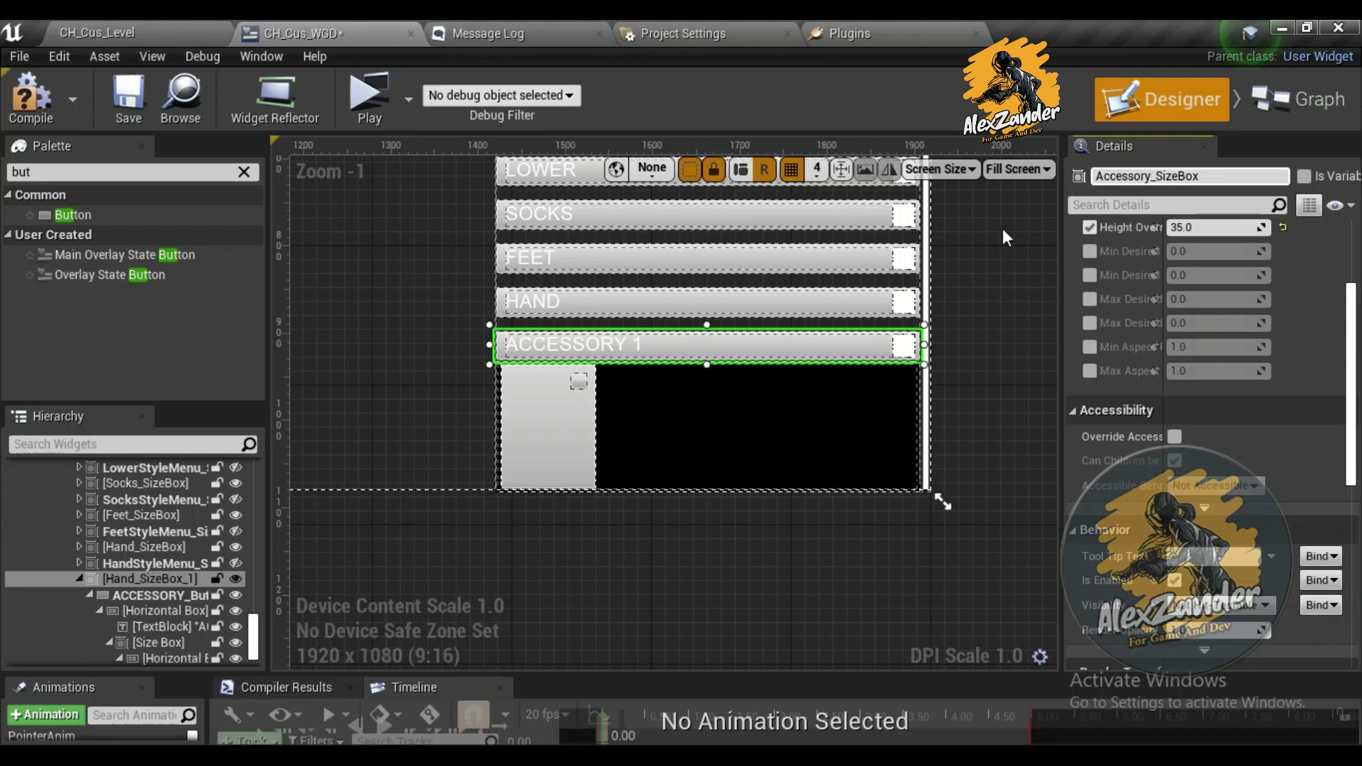
click(562, 419)
click(1206, 176)
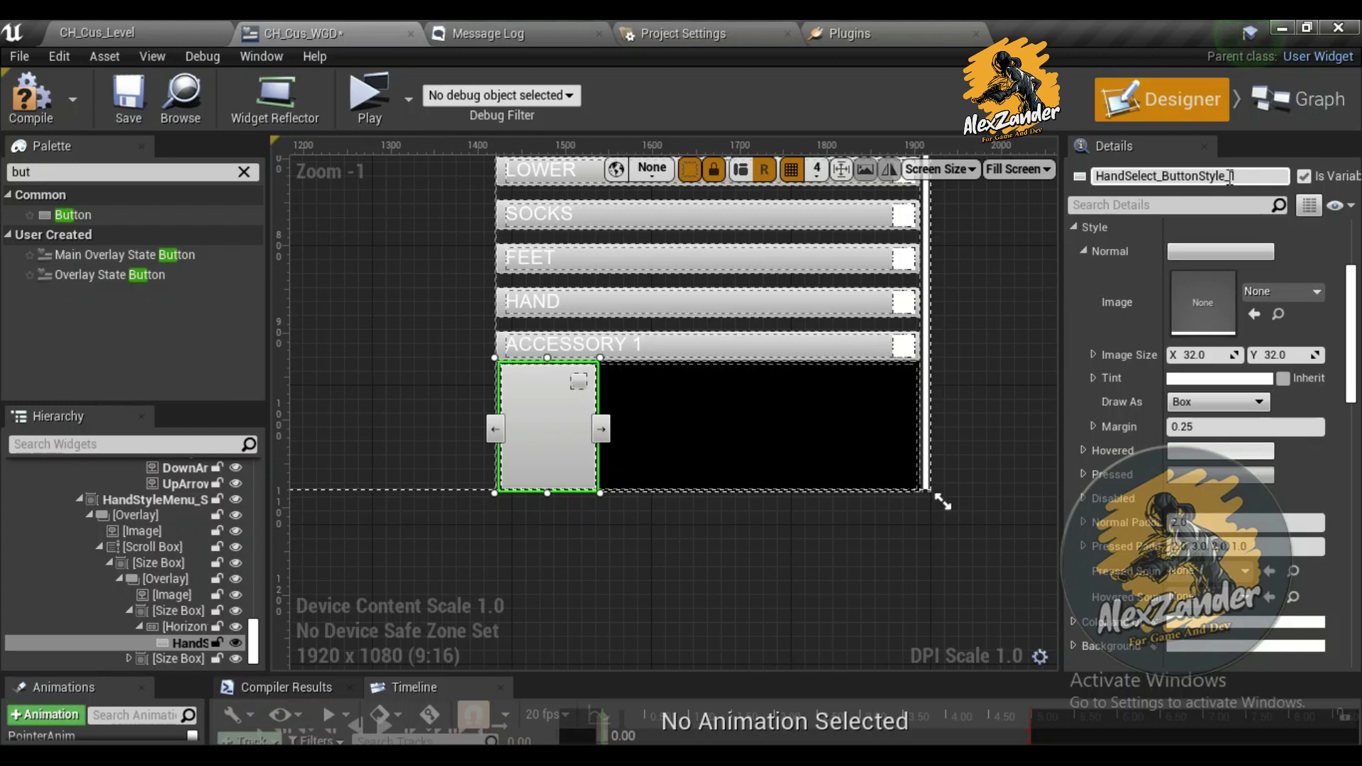
Rename the copied select button to AccessorySelect_ButtonStyle
drag(1225, 176, 1250, 176)
key(BackSpace)
drag(1130, 176, 1054, 177)
text(Accessory)
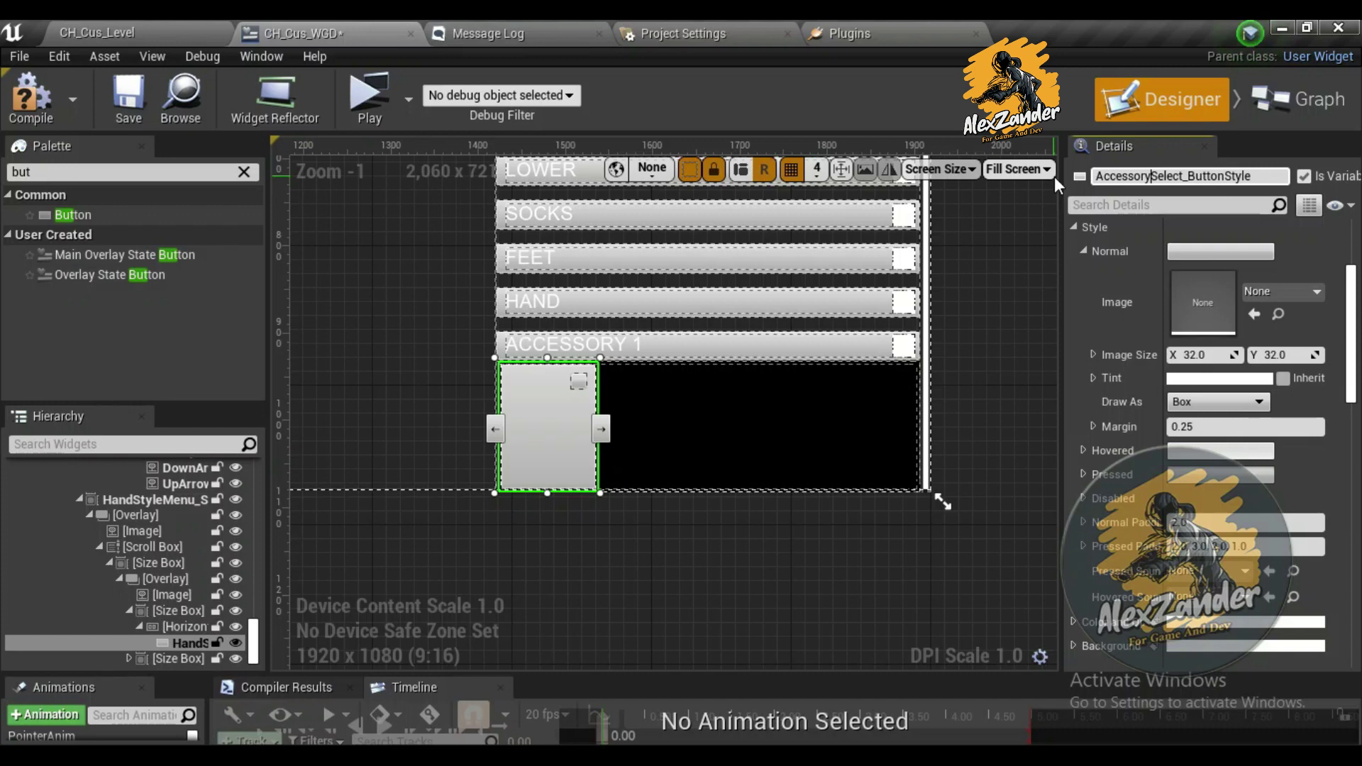
click(580, 380)
Rename the small colour button to SelectColorAccessoryButtonStyle
click(580, 381)
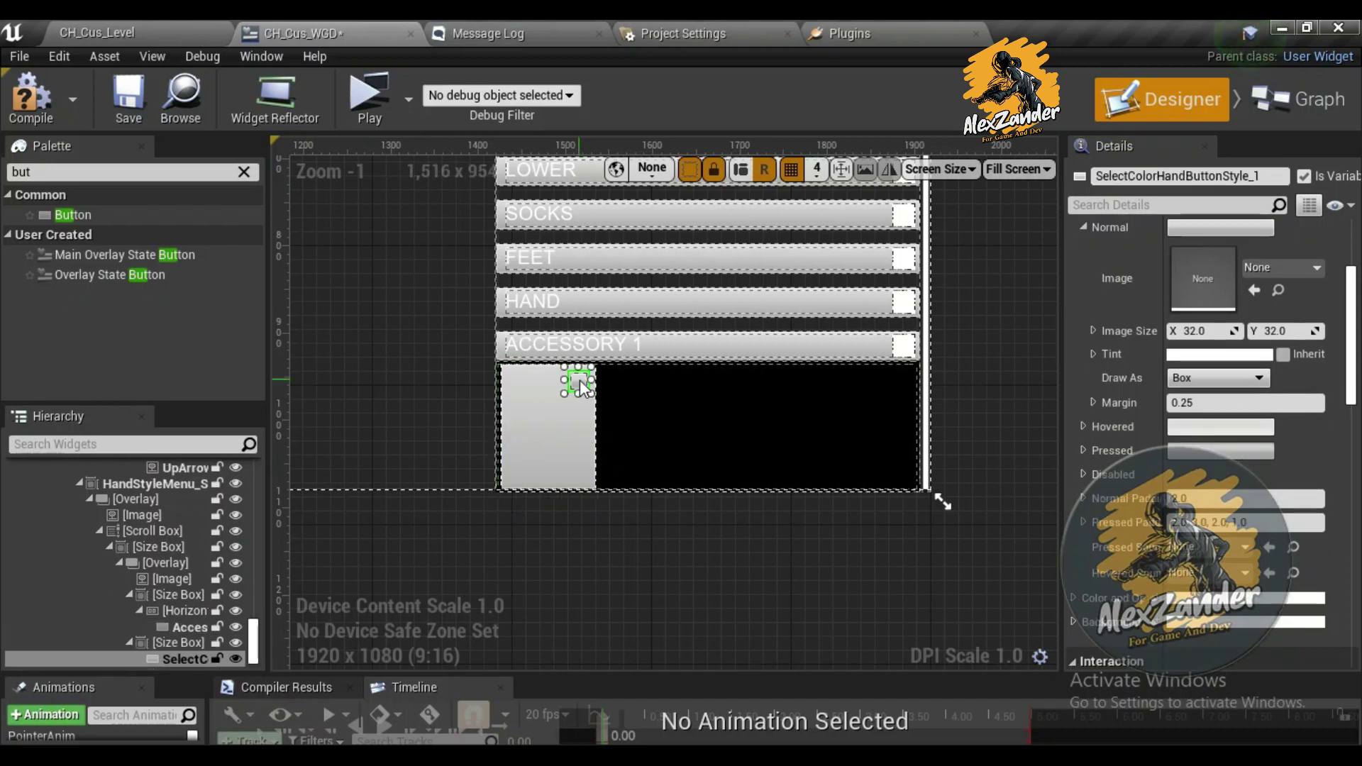
key(BackSpace)
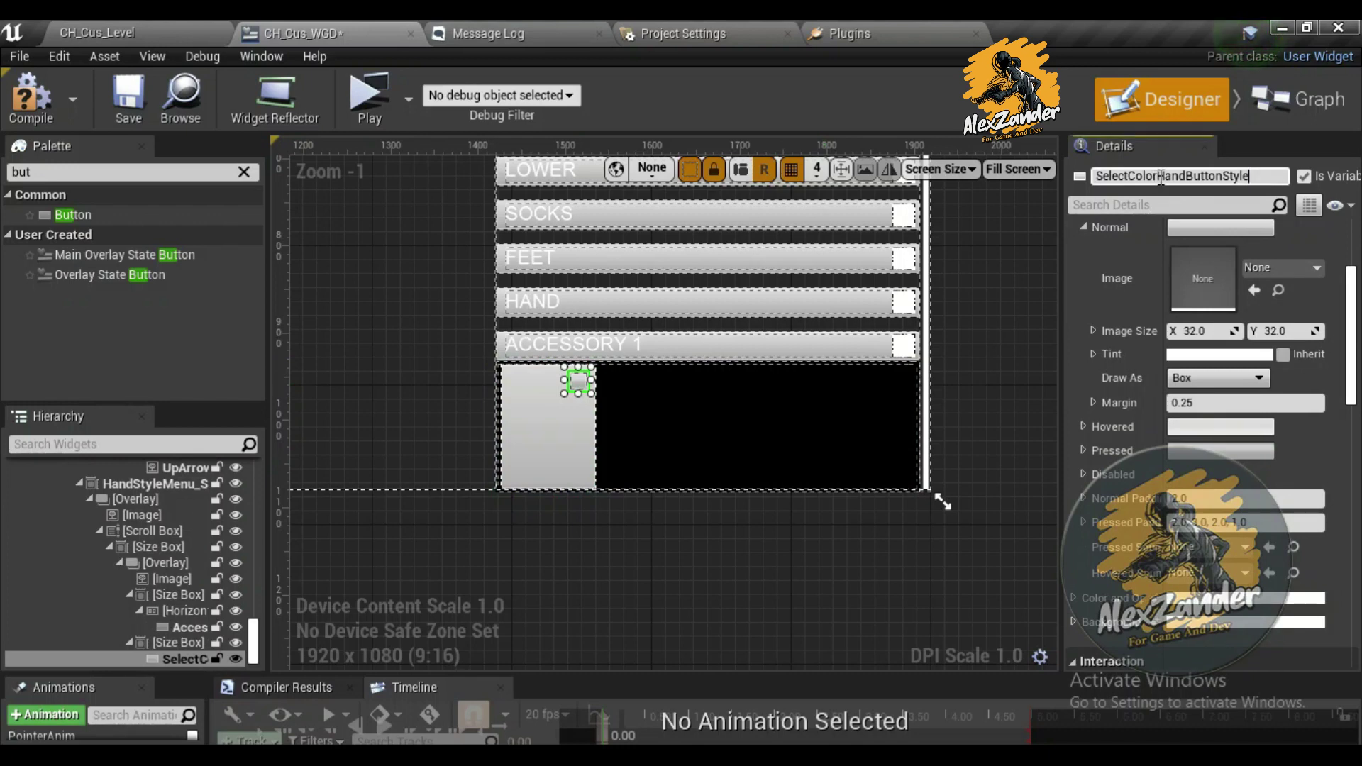
drag(1166, 177, 1193, 177)
text(Accessor)
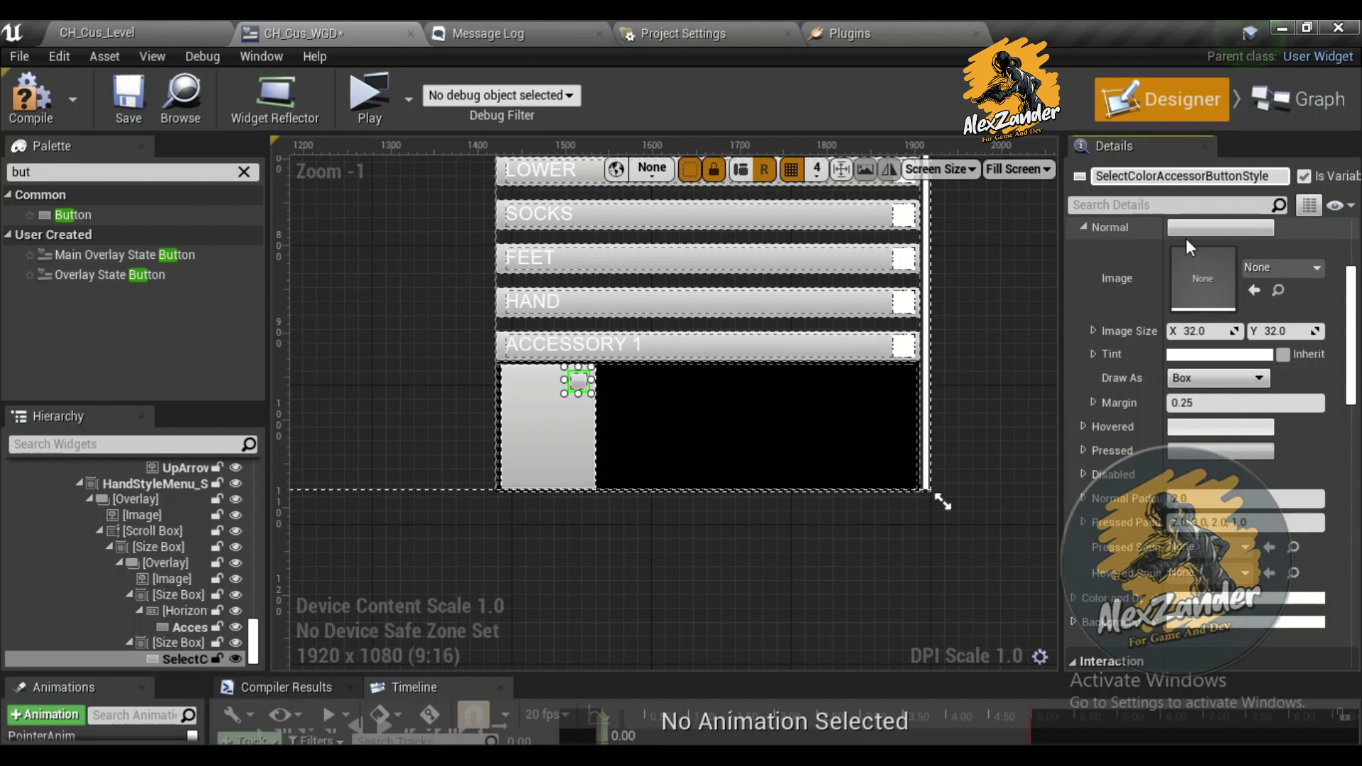
text(y)
key(Return)
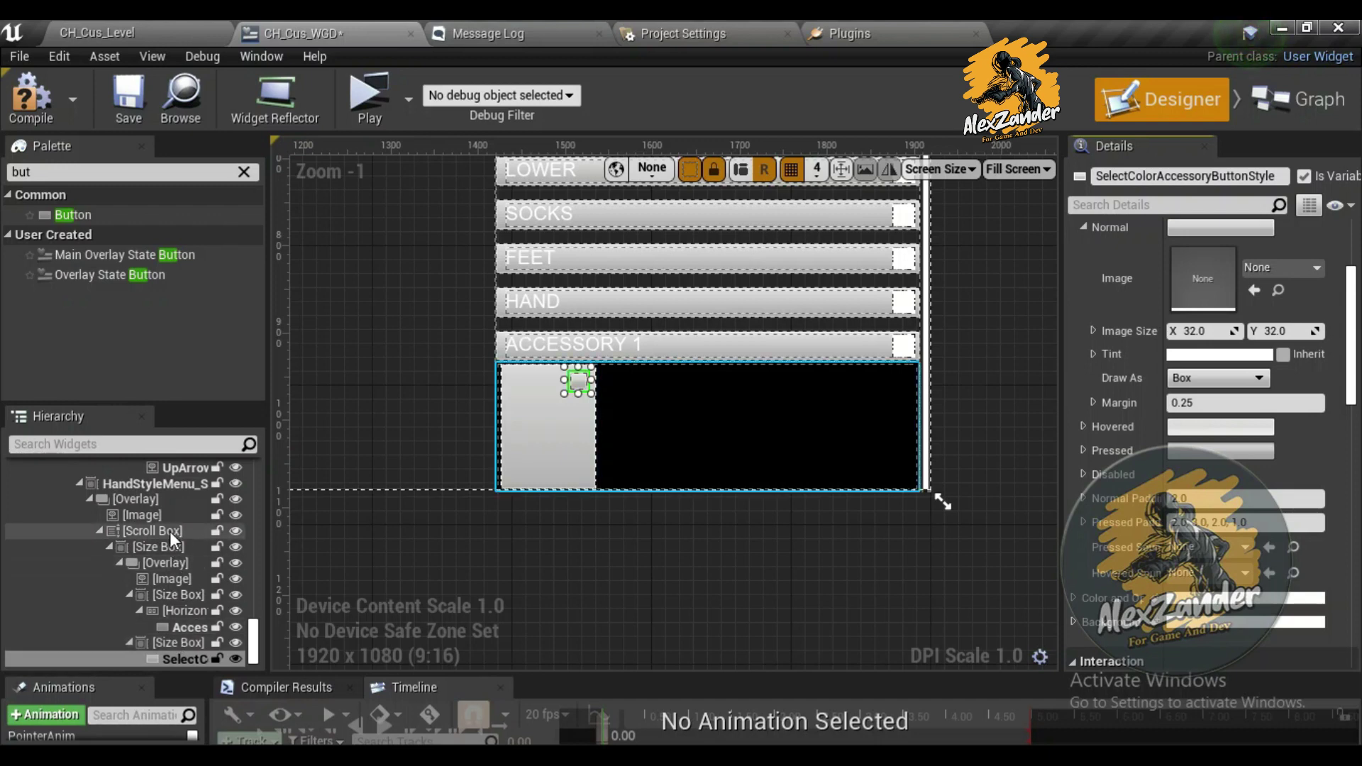
Rename HandStyleMenu_SizeBox_1 to Accessory_1_StyleMenu_SizeBox
click(140, 486)
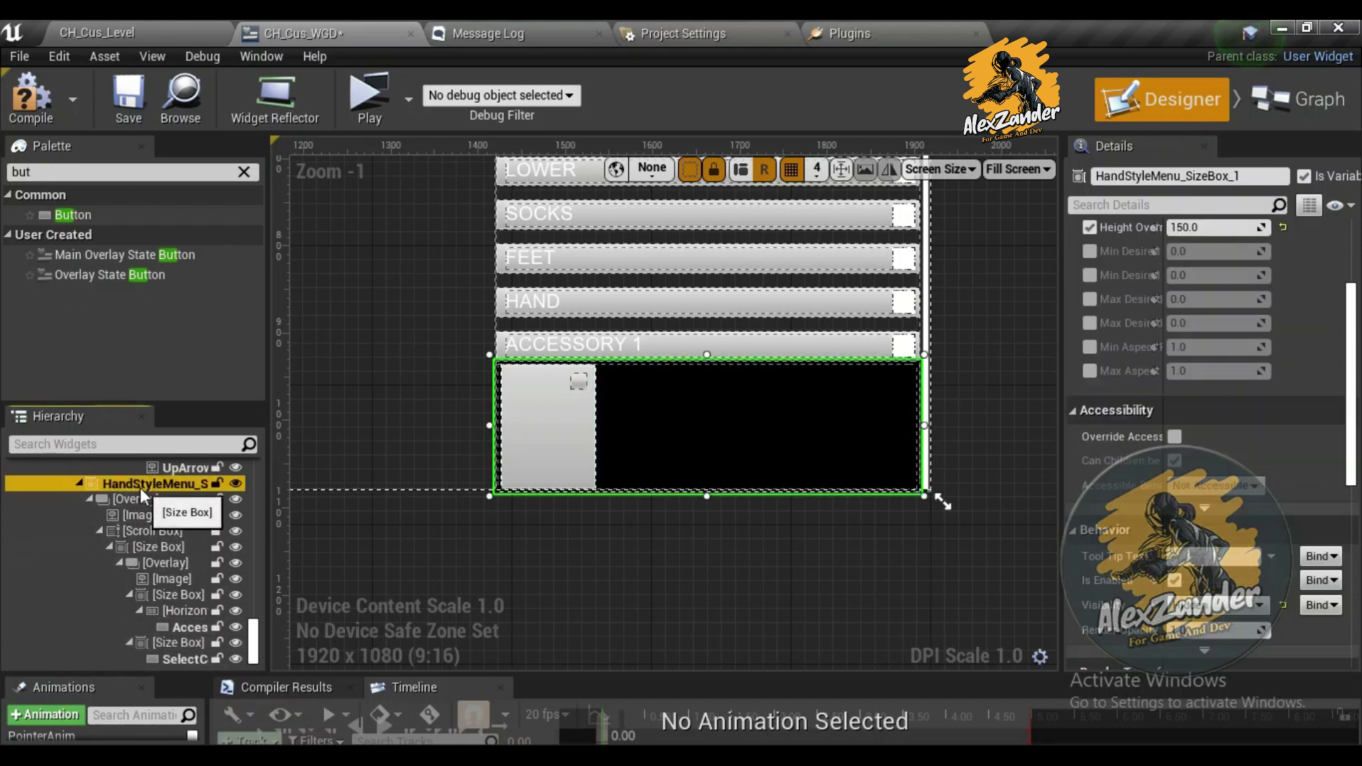
click(1232, 175)
key(BackSpace)
key(BackSpace)
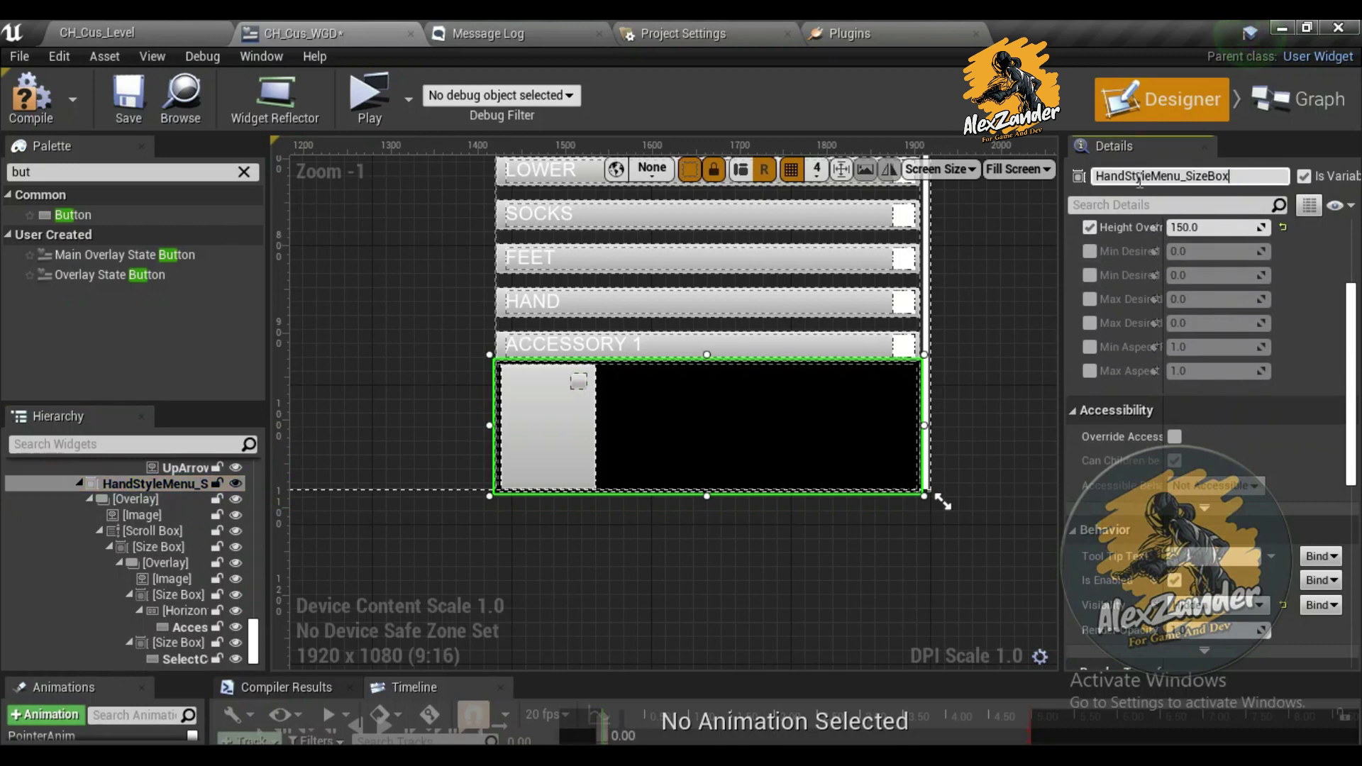
drag(1128, 177, 1077, 181)
text(Access)
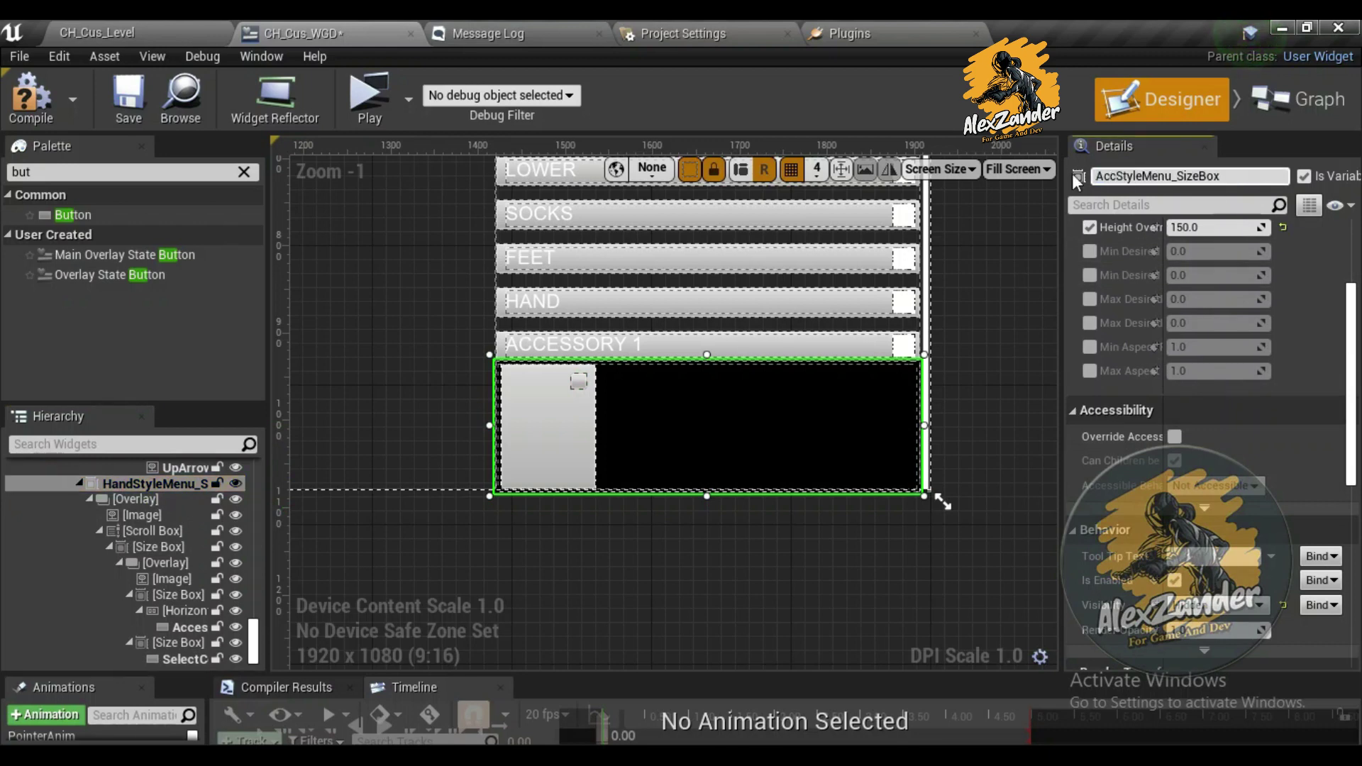
text(ory_1_)
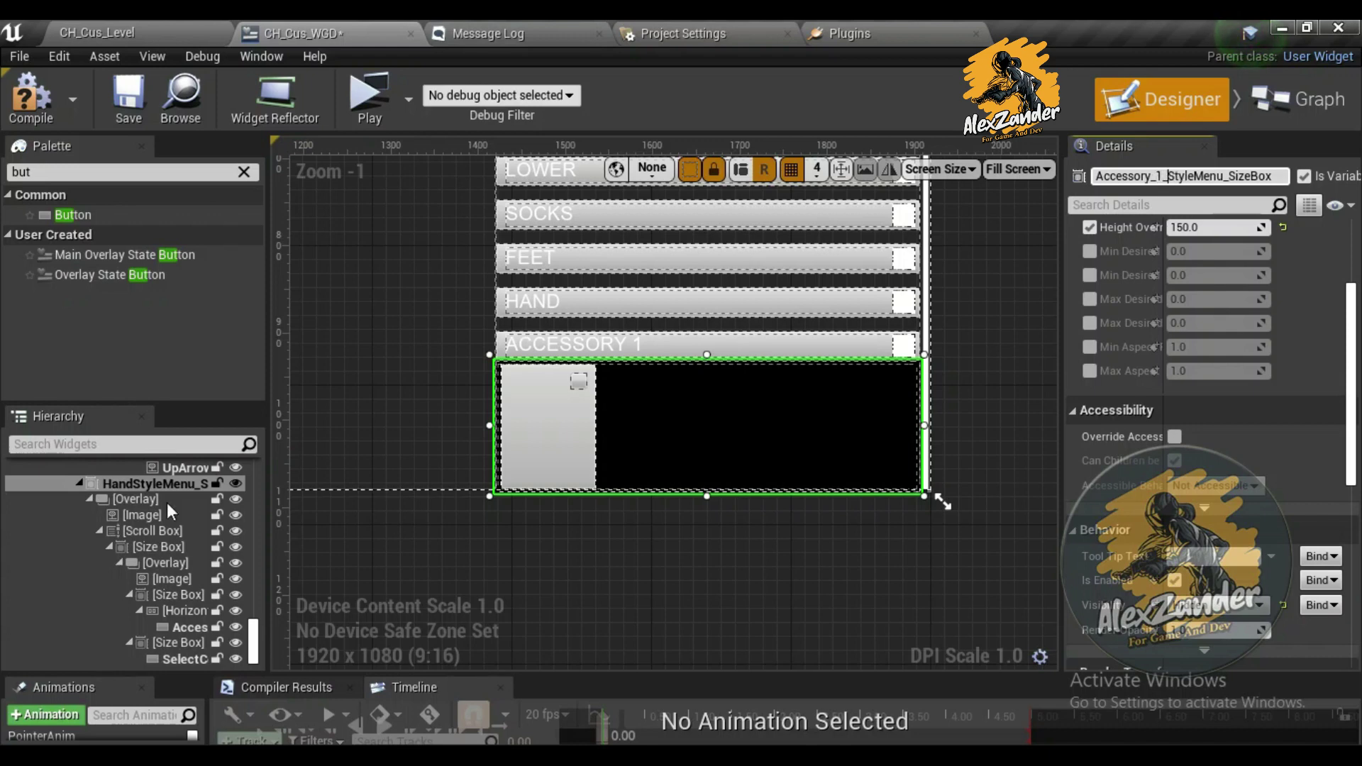
scroll(156, 581, up, 2)
scroll(152, 561, up, 2)
scroll(142, 551, up, 2)
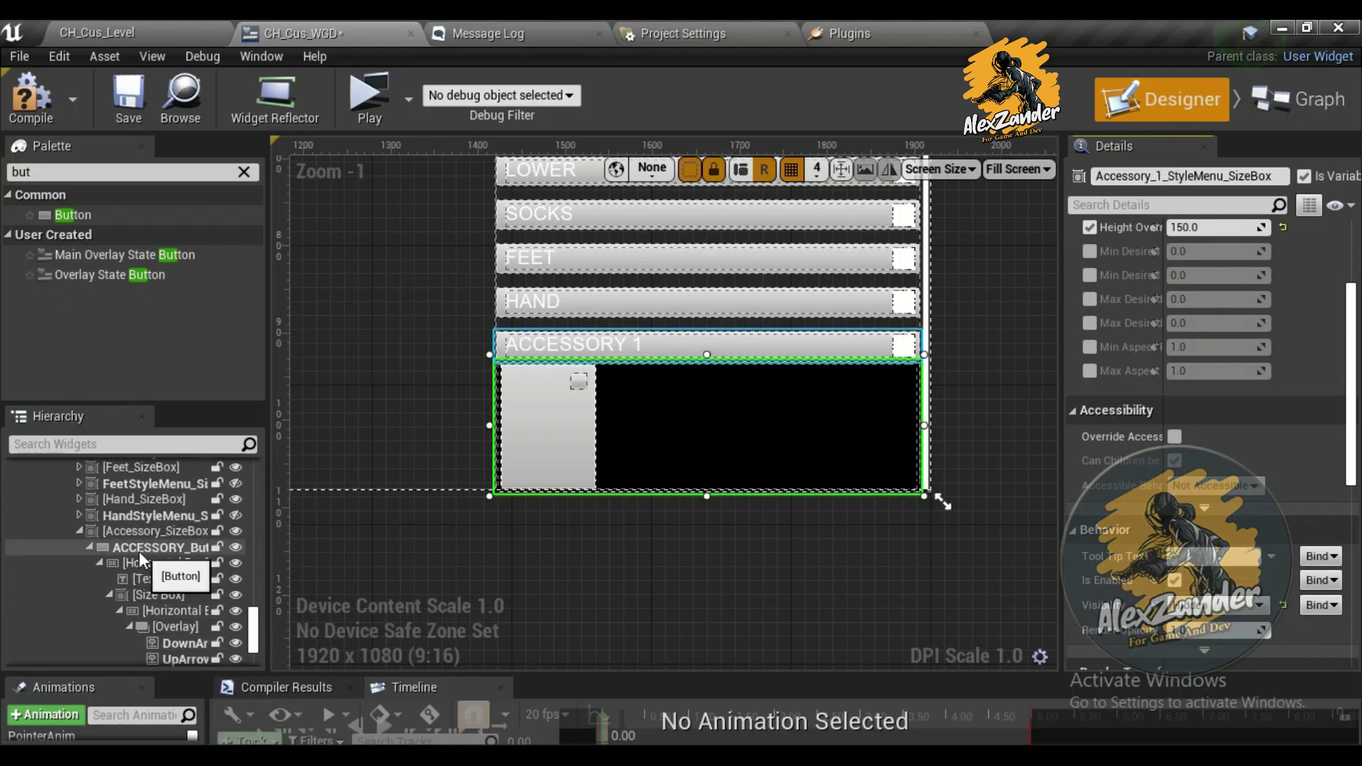
Rename the accessory size box to Accessory_1_SizeBox
click(134, 533)
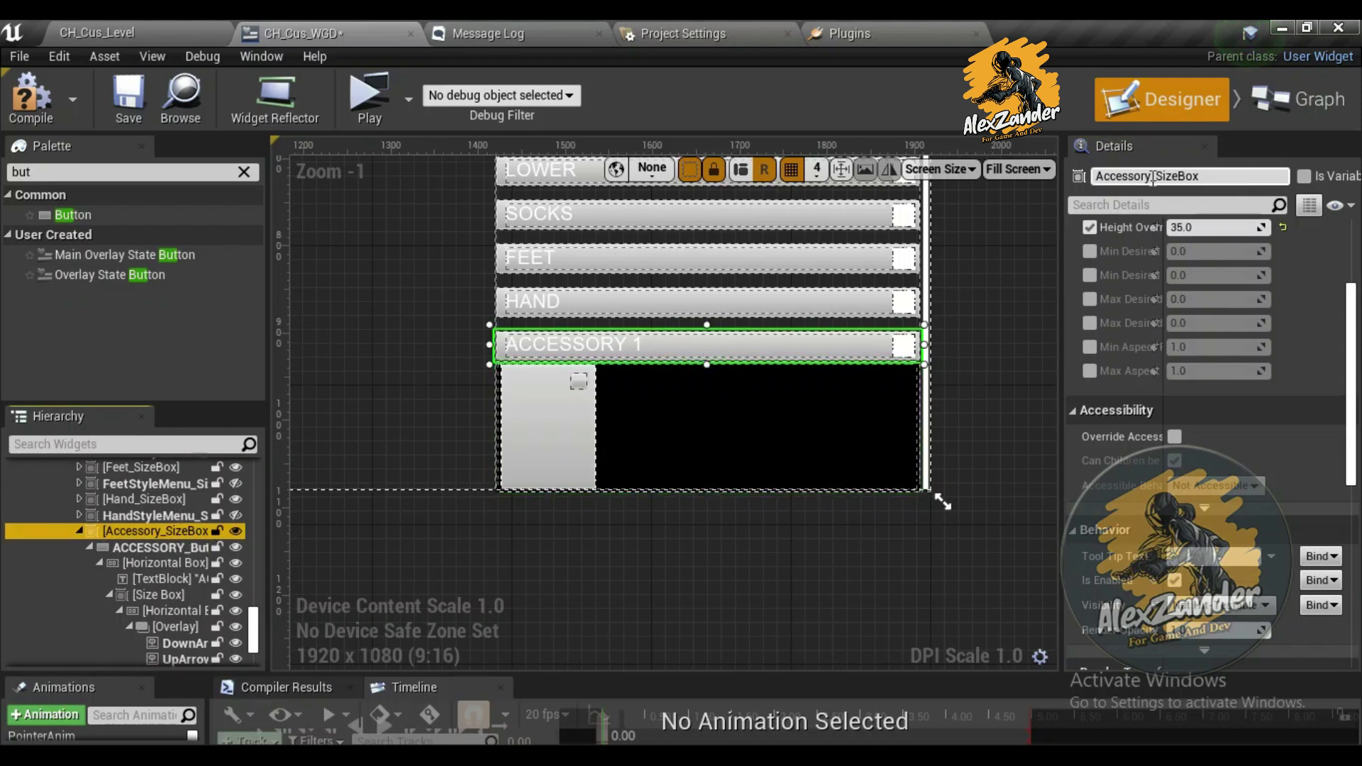
text(1_)
key(Return)
click(79, 531)
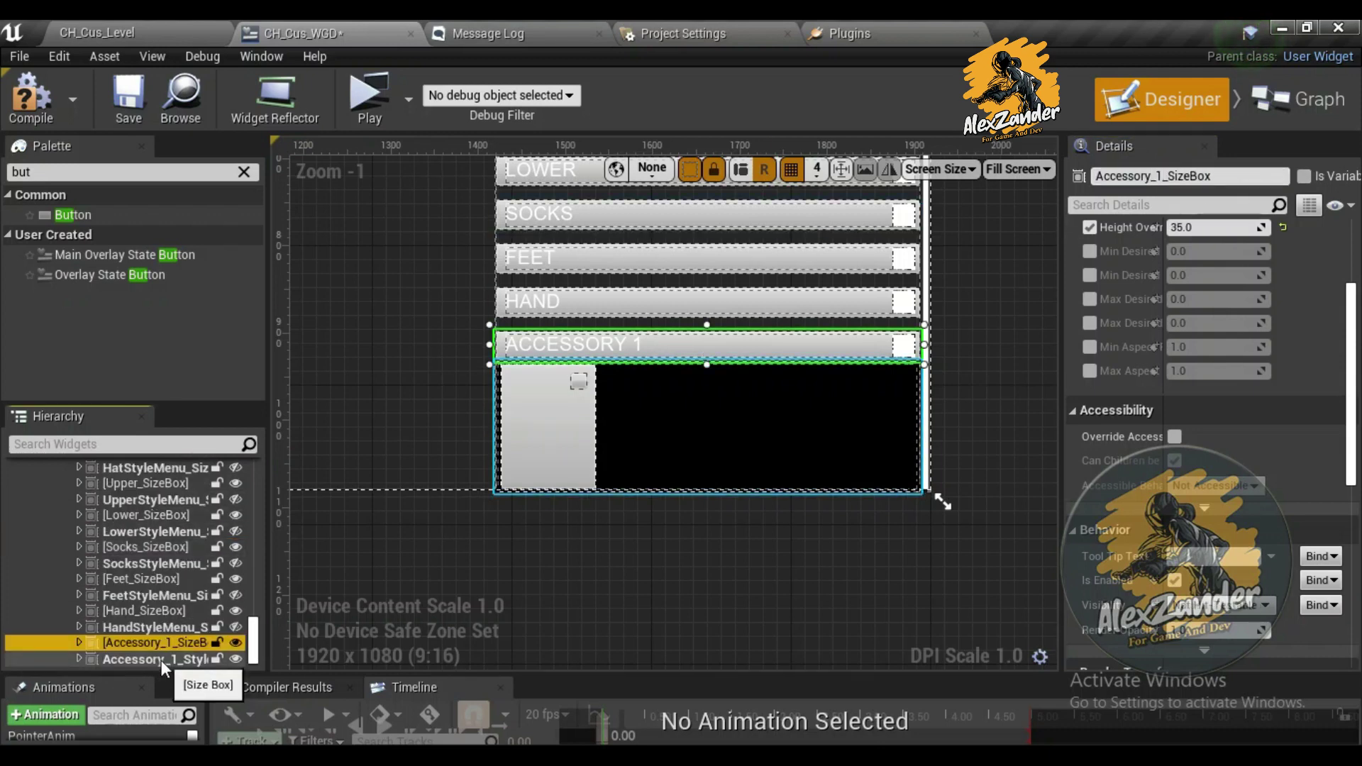
Paste the accessory button and its style menu into Apparel_ScrollBox as a new row
ctrl+click(160, 659)
click(235, 660)
scroll(134, 611, up, 4)
click(135, 566)
right_click(130, 564)
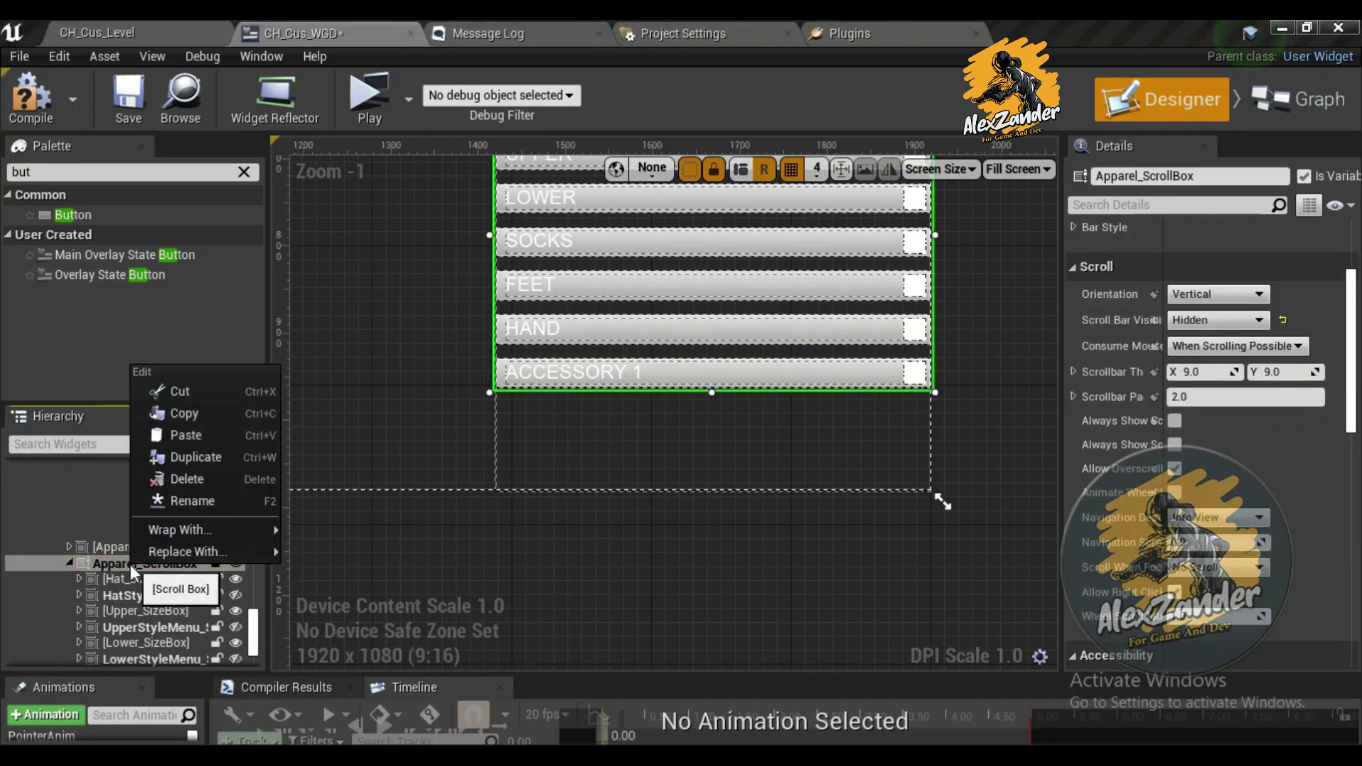
click(202, 441)
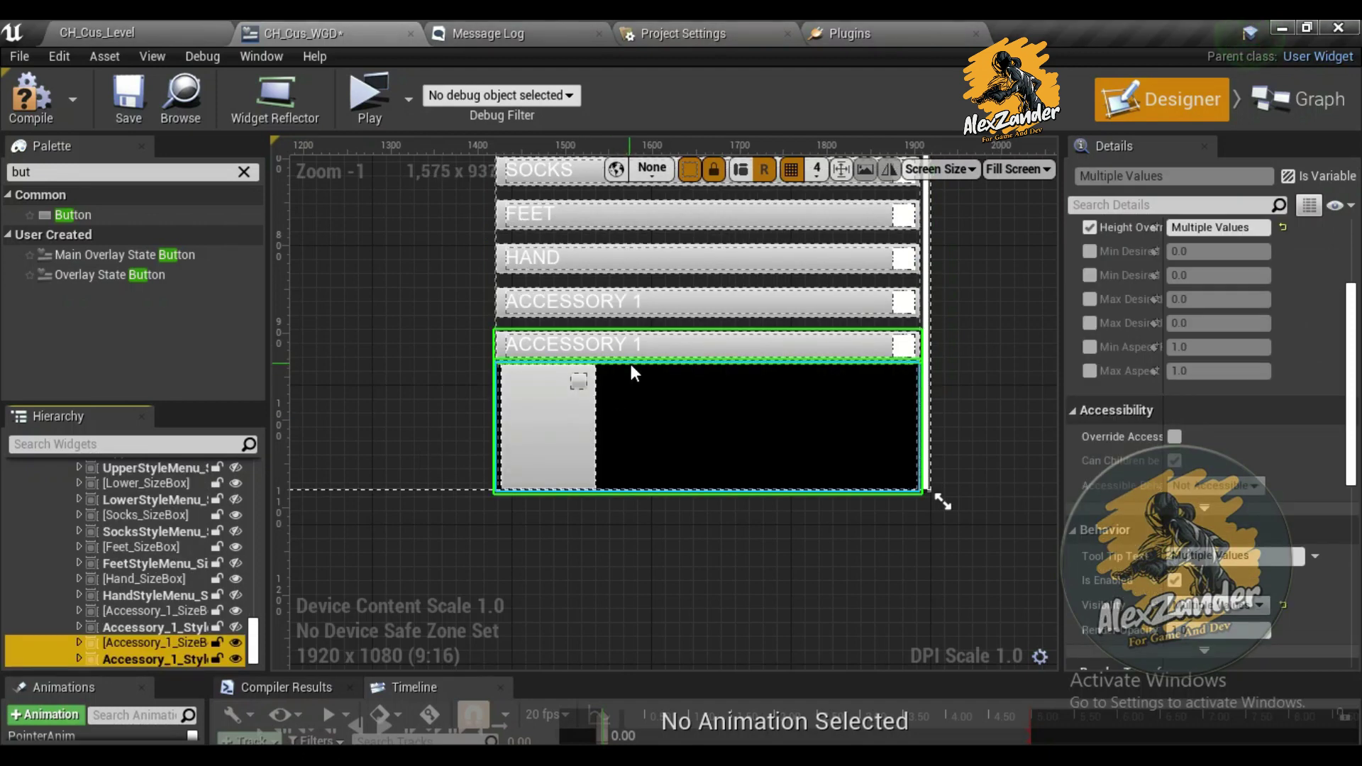
click(635, 346)
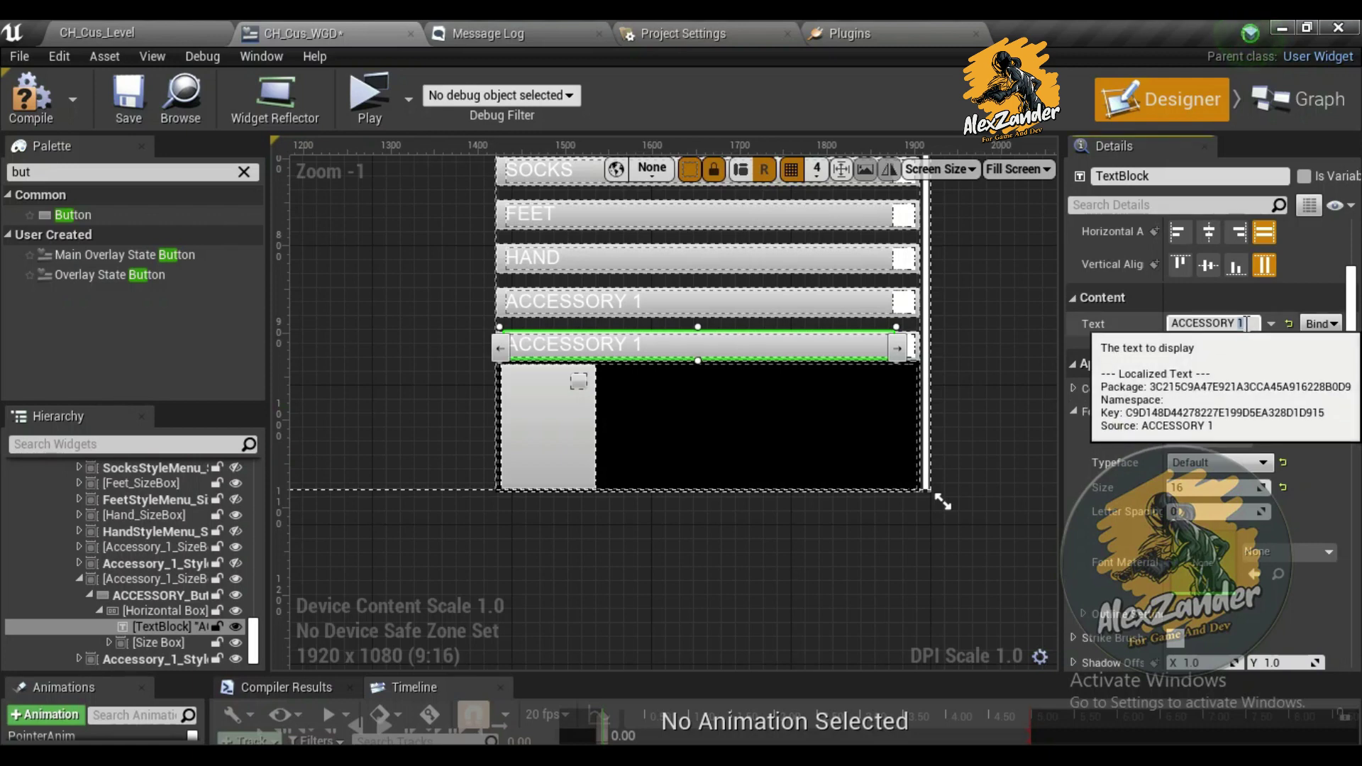
Label the duplicate button ACCESSORY 2 and rename its size box Accessory_2_SizeBox
key(Return)
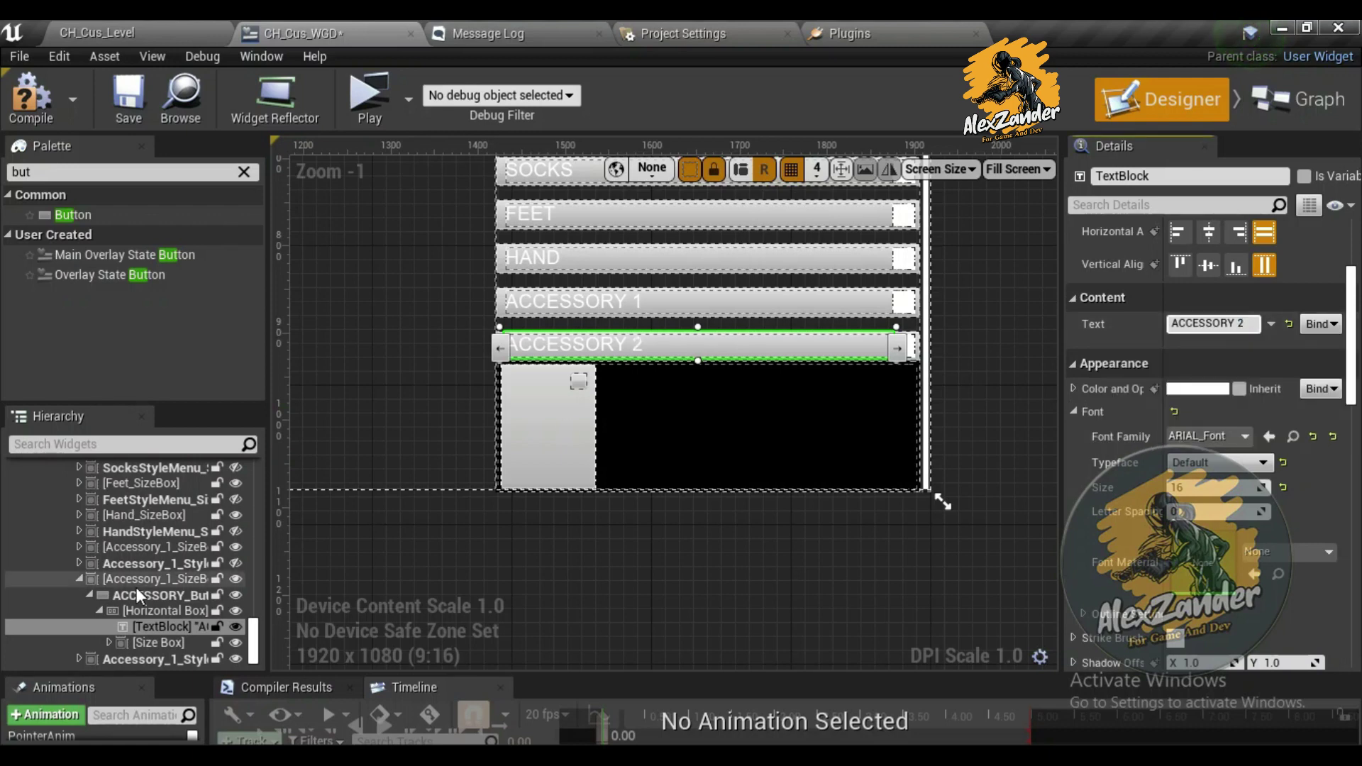
click(136, 581)
click(1220, 176)
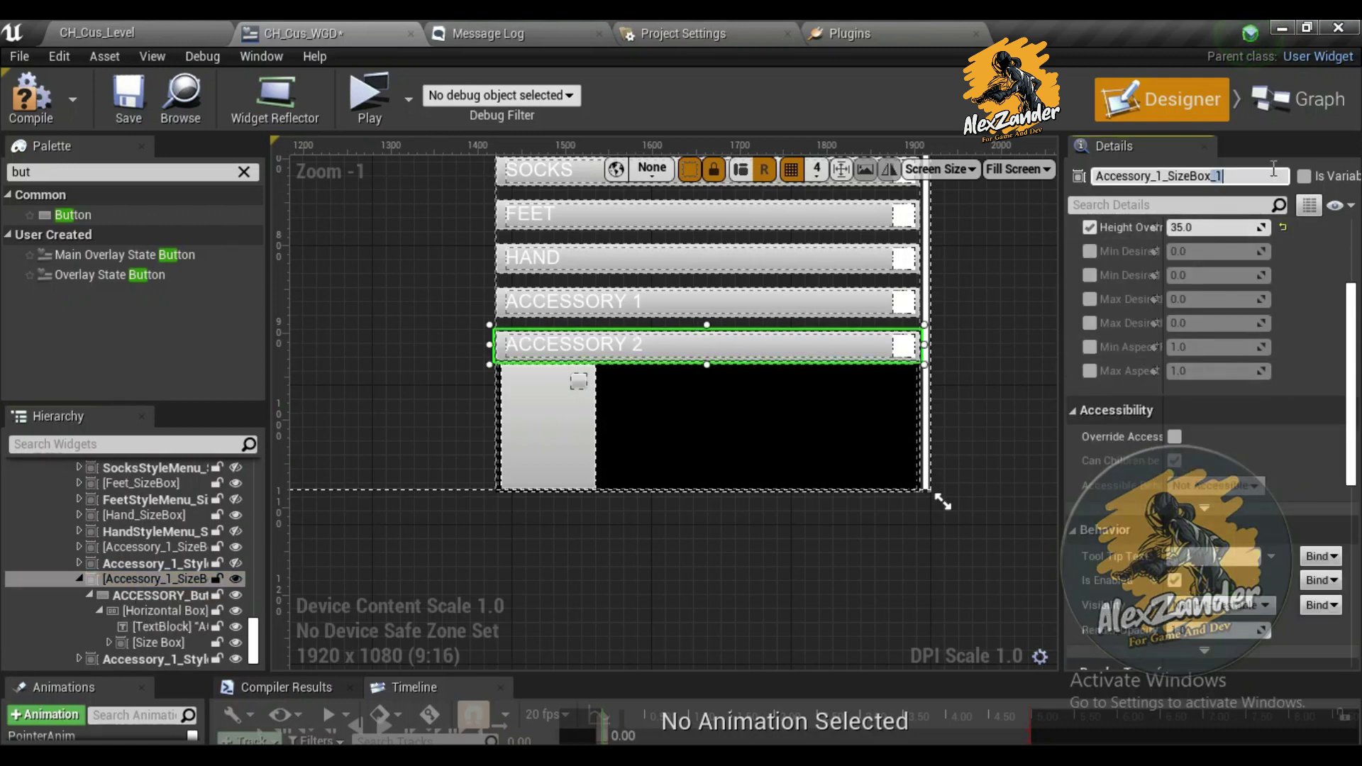
key(BackSpace)
key(BackSpace)
click(1161, 176)
key(BackSpace)
text(2)
key(Return)
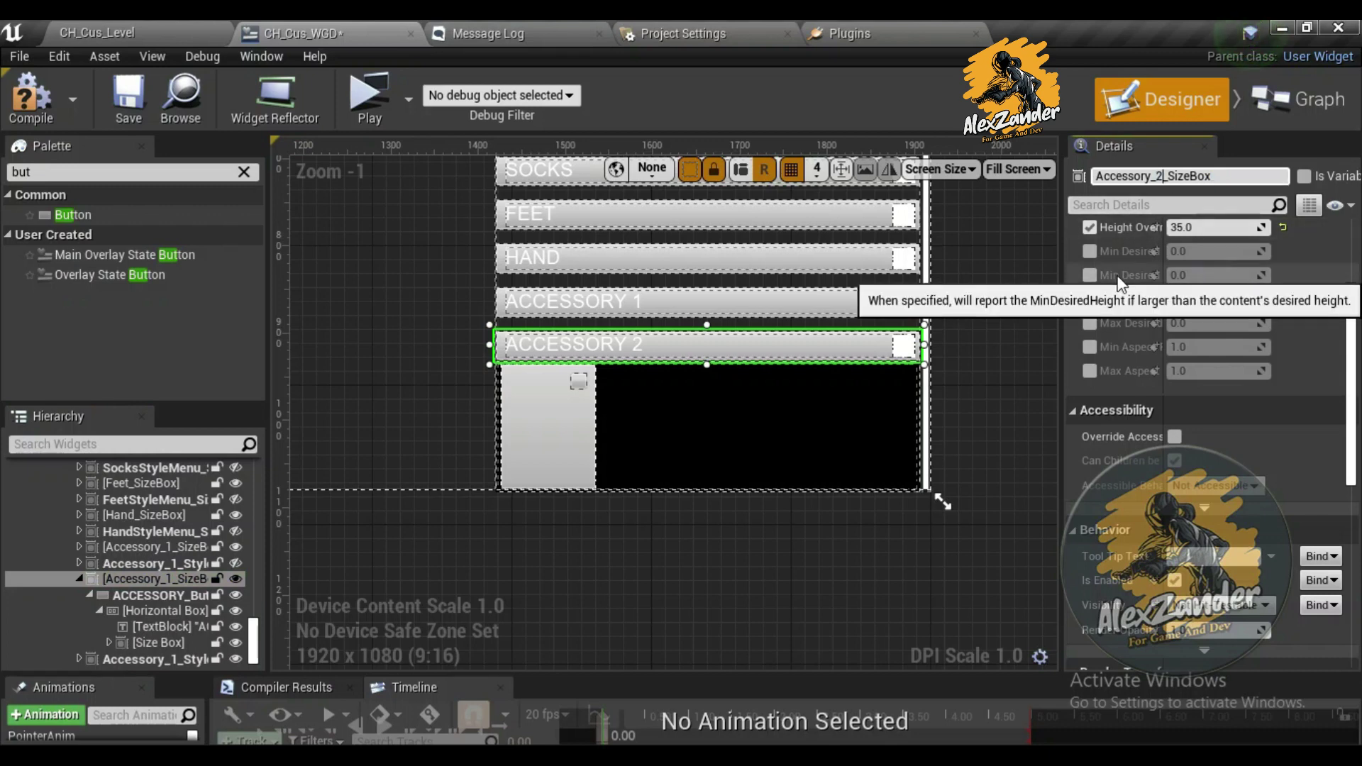
Rename the button ACCESSORY_2_Button and the style menu container Accessory_2_StyleMenu_SizeBox
click(147, 597)
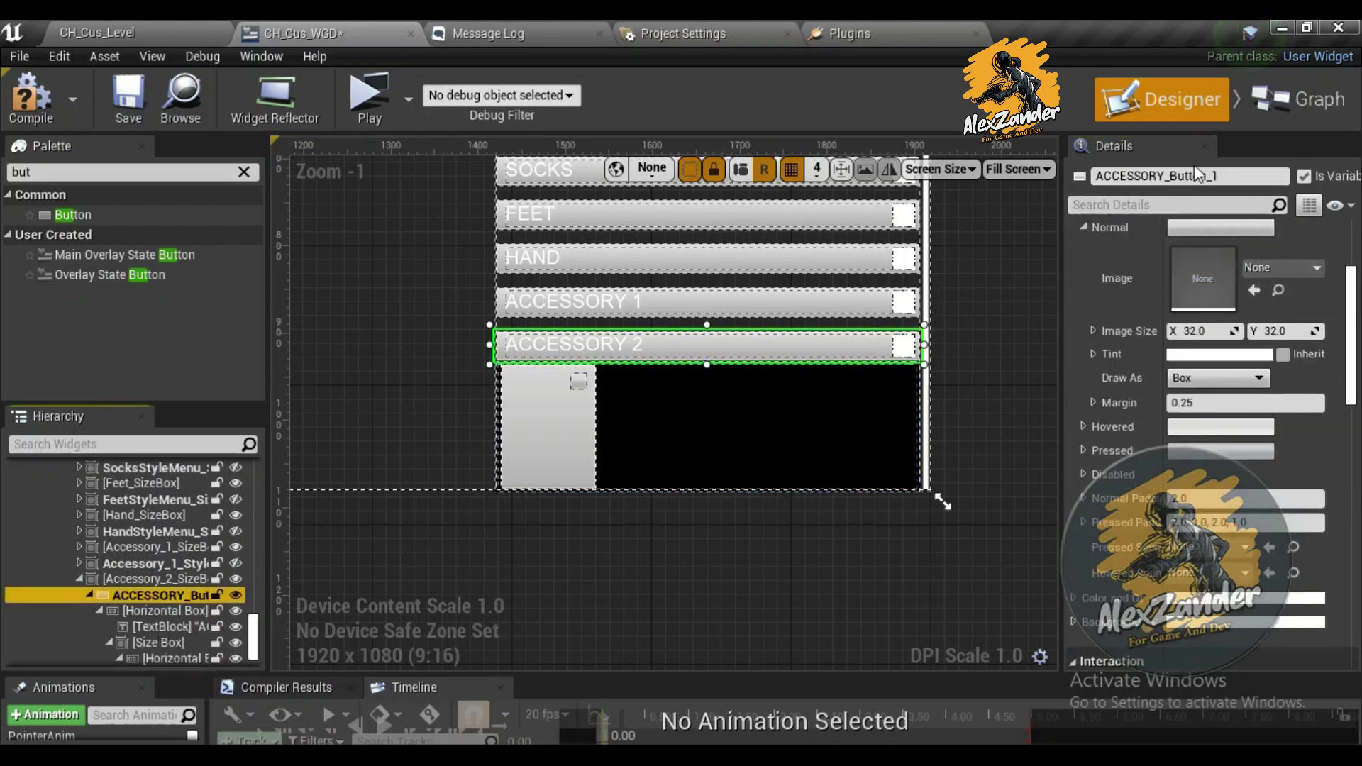
click(1220, 176)
key(BackSpace)
key(BackSpace)
click(1167, 176)
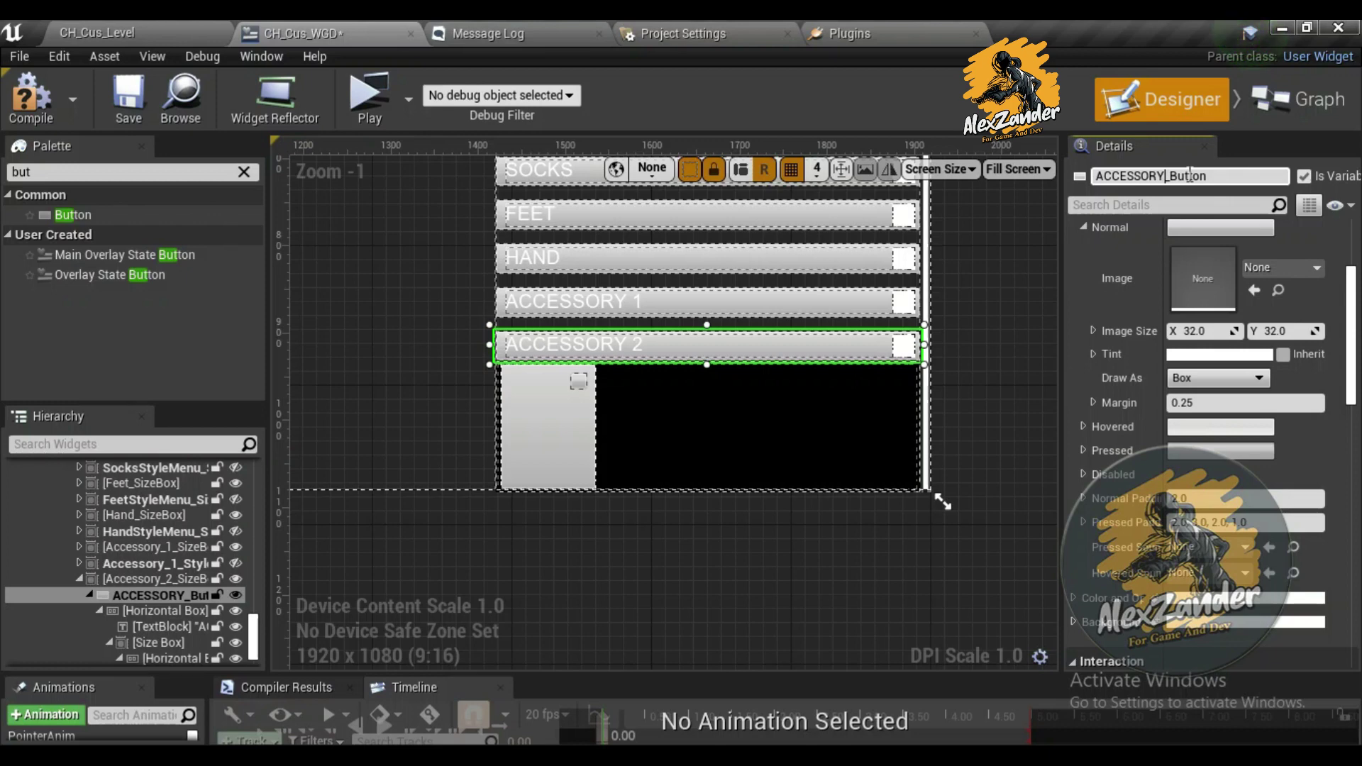
text(_2)
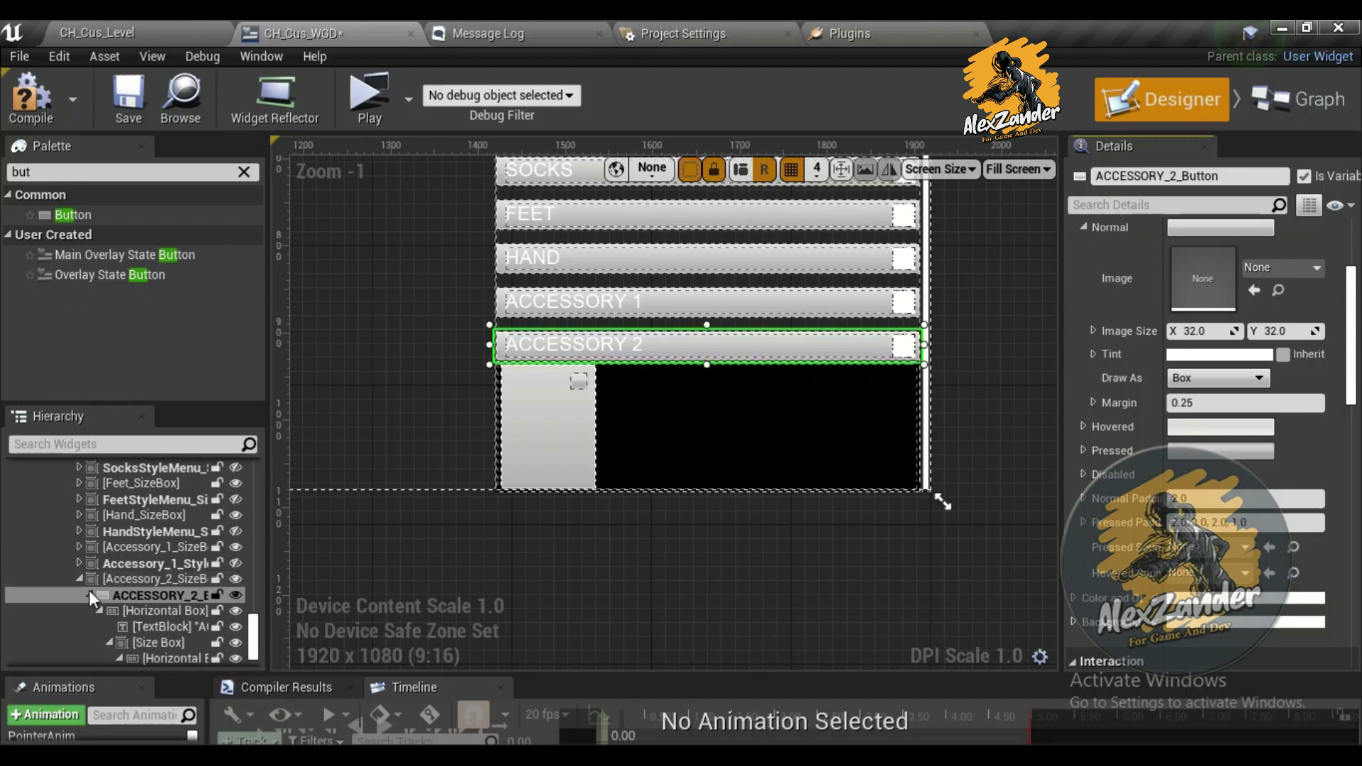
click(81, 579)
click(149, 659)
click(1160, 176)
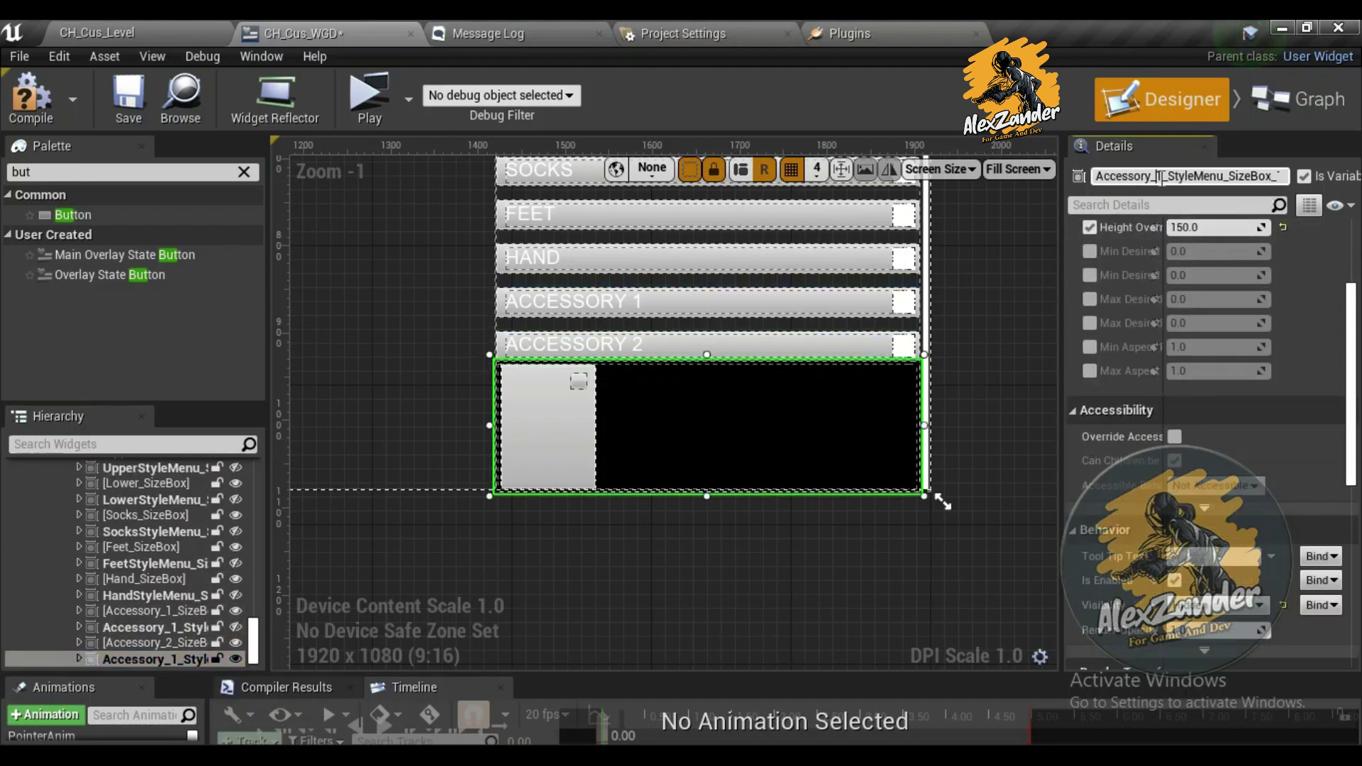
key(BackSpace)
key(BackSpace)
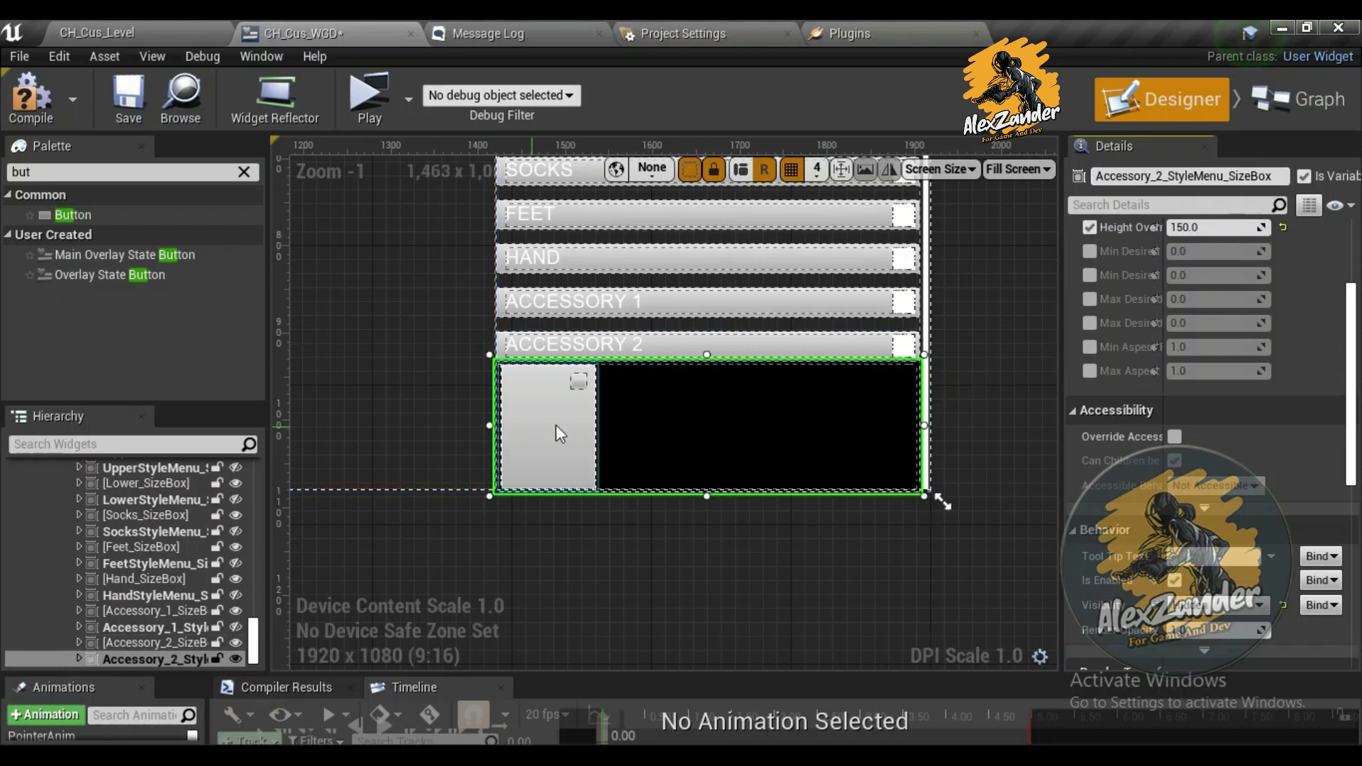
Rename the inner buttons Accessory2Select_ButtonStyle and SelectColorAccessory2ButtonStyle, then save
click(511, 433)
key(BackSpace)
key(BackSpace)
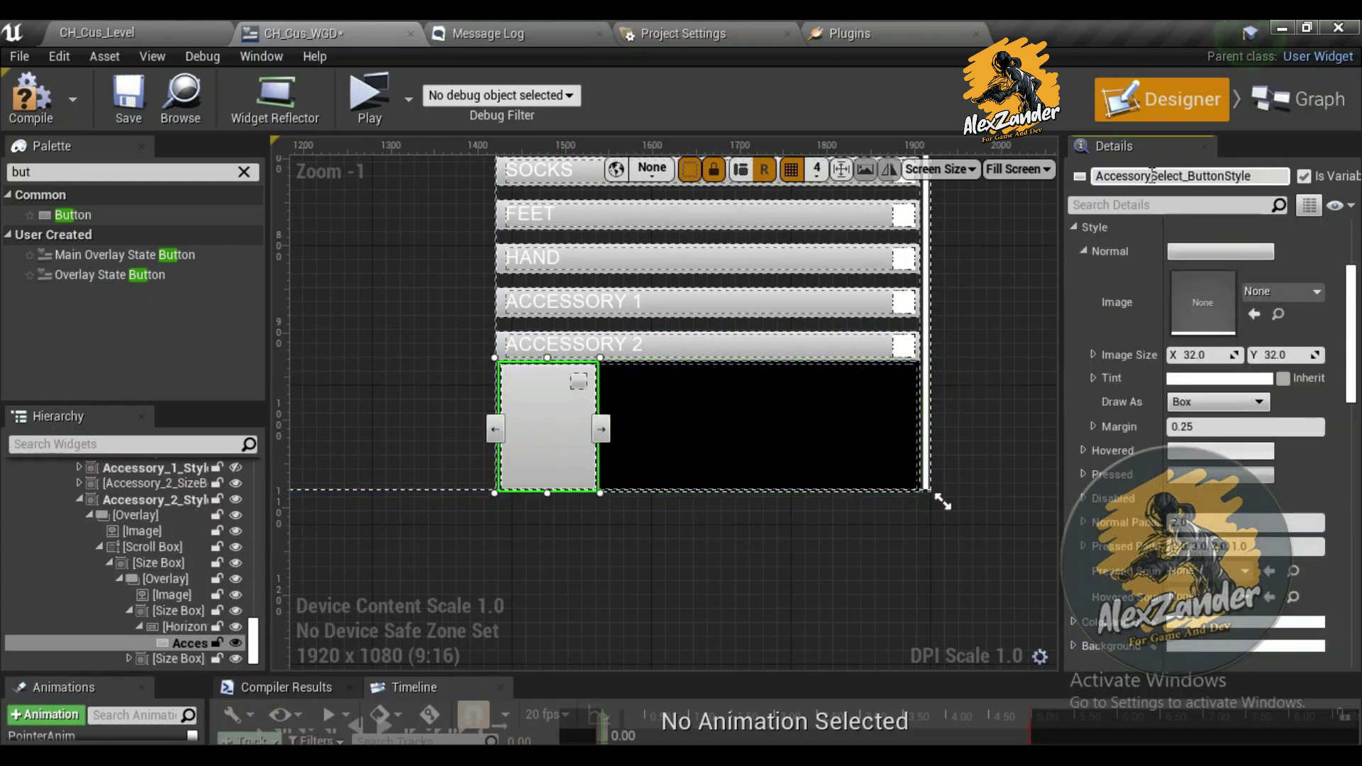
click(1151, 176)
text(2)
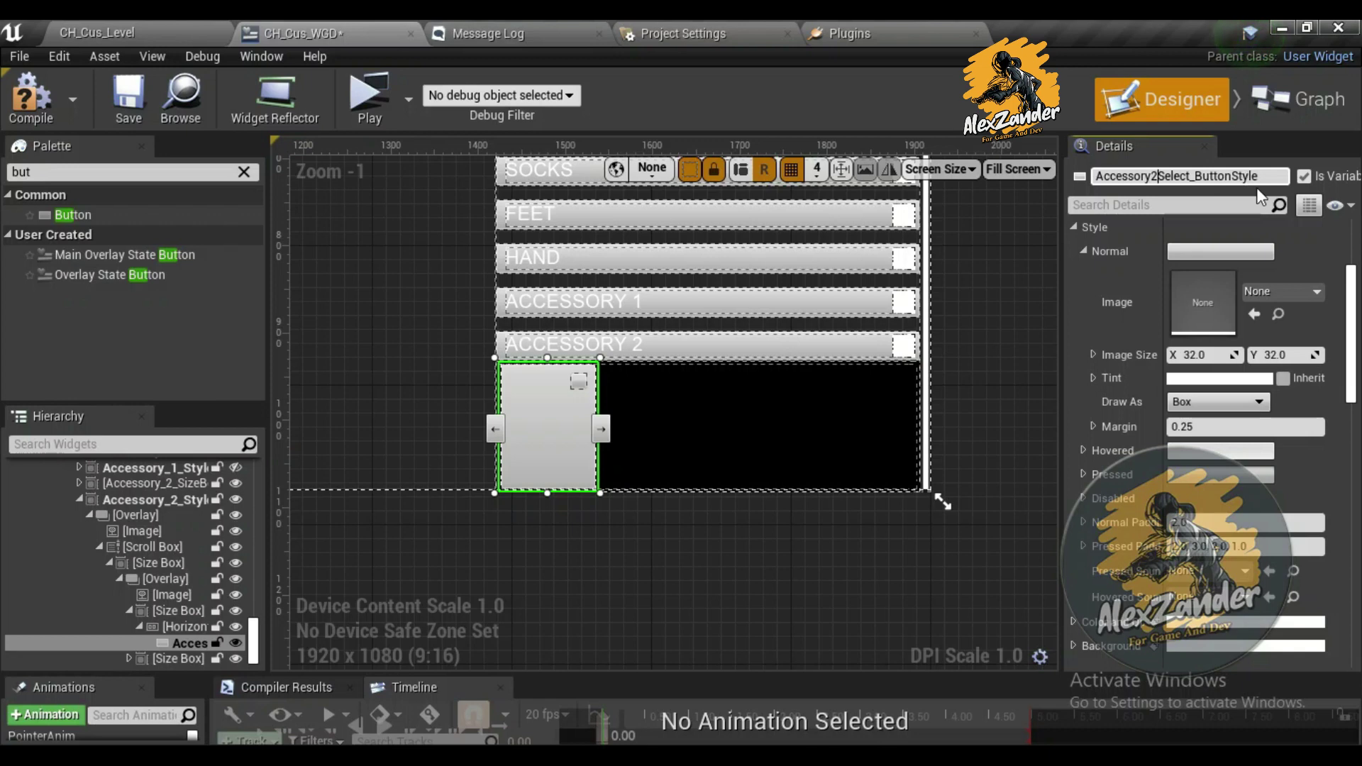
click(579, 381)
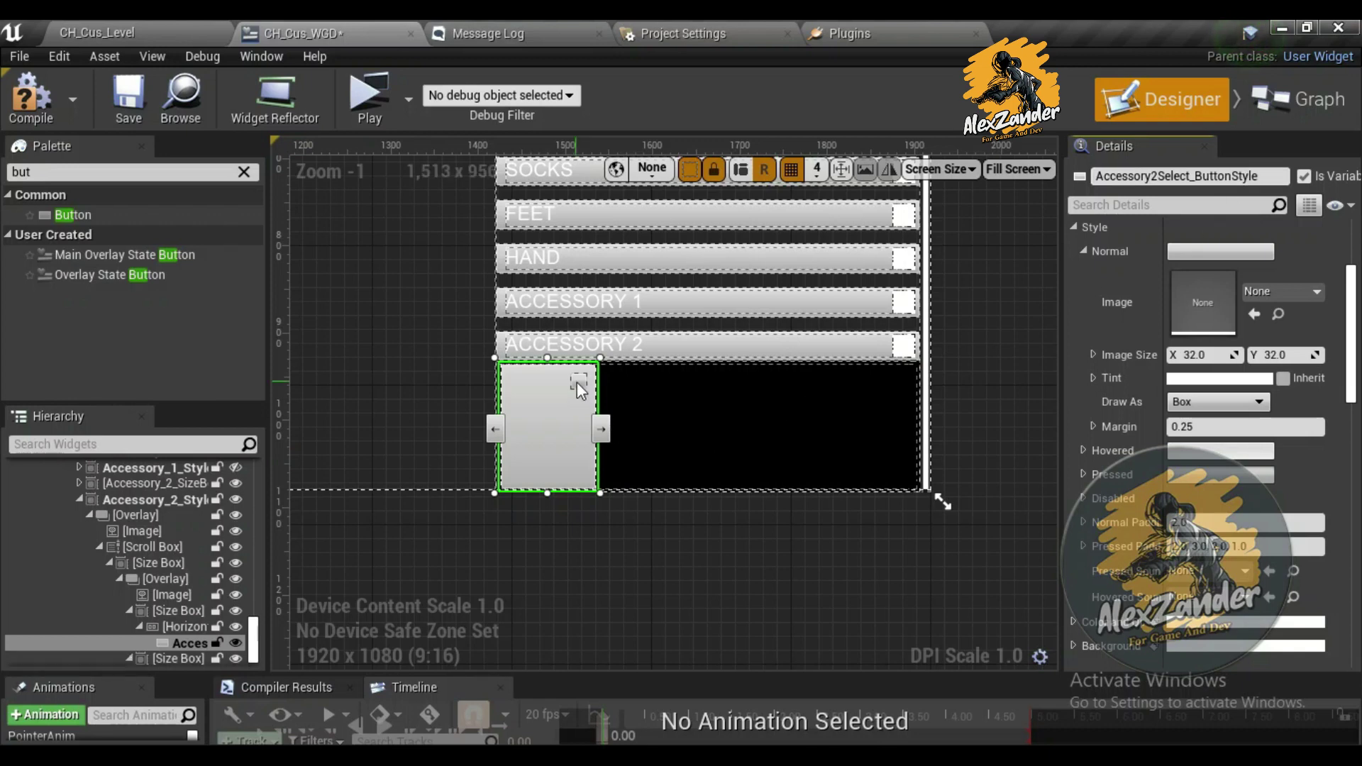
click(1215, 177)
click(1202, 177)
text(2)
key(BackSpace)
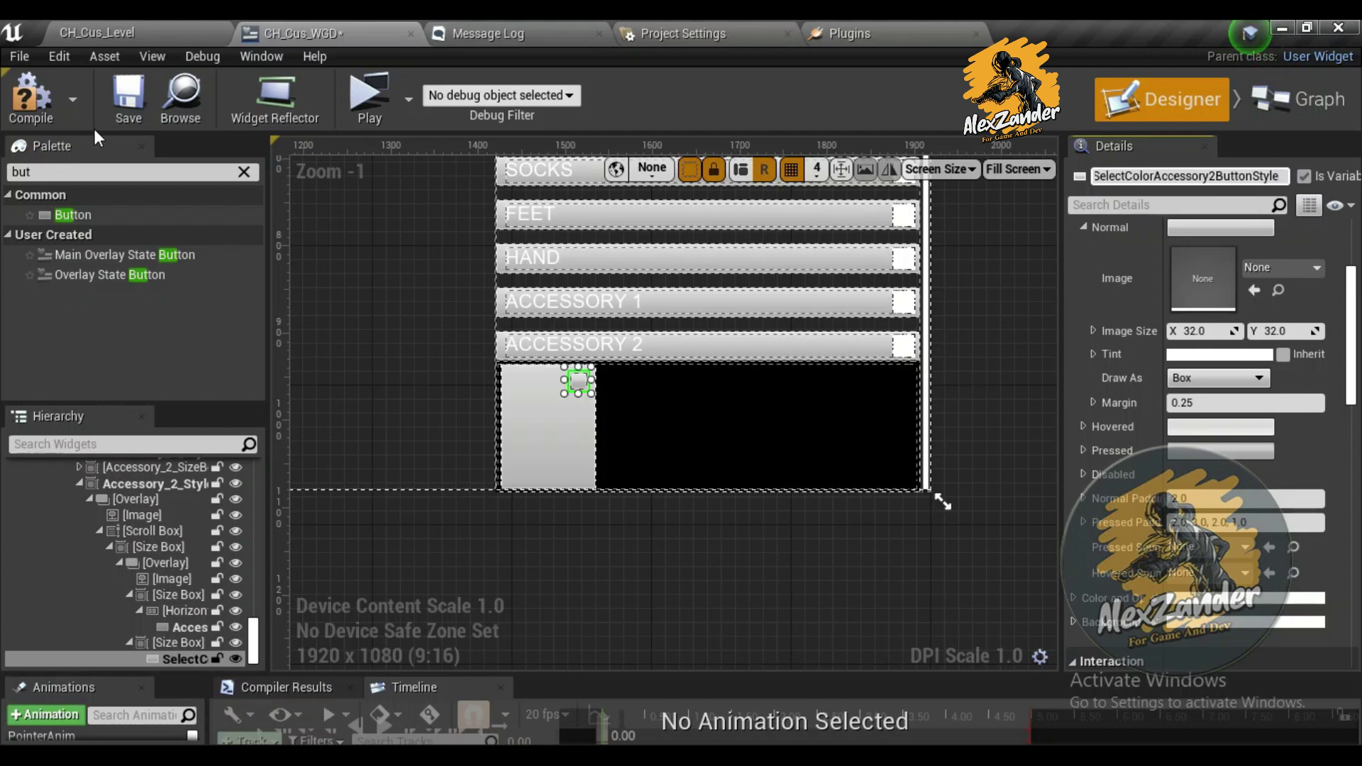
key(ctrl+s)
Copy both accessory rows together with their style menus
shift+click(177, 628)
shift+click(180, 613)
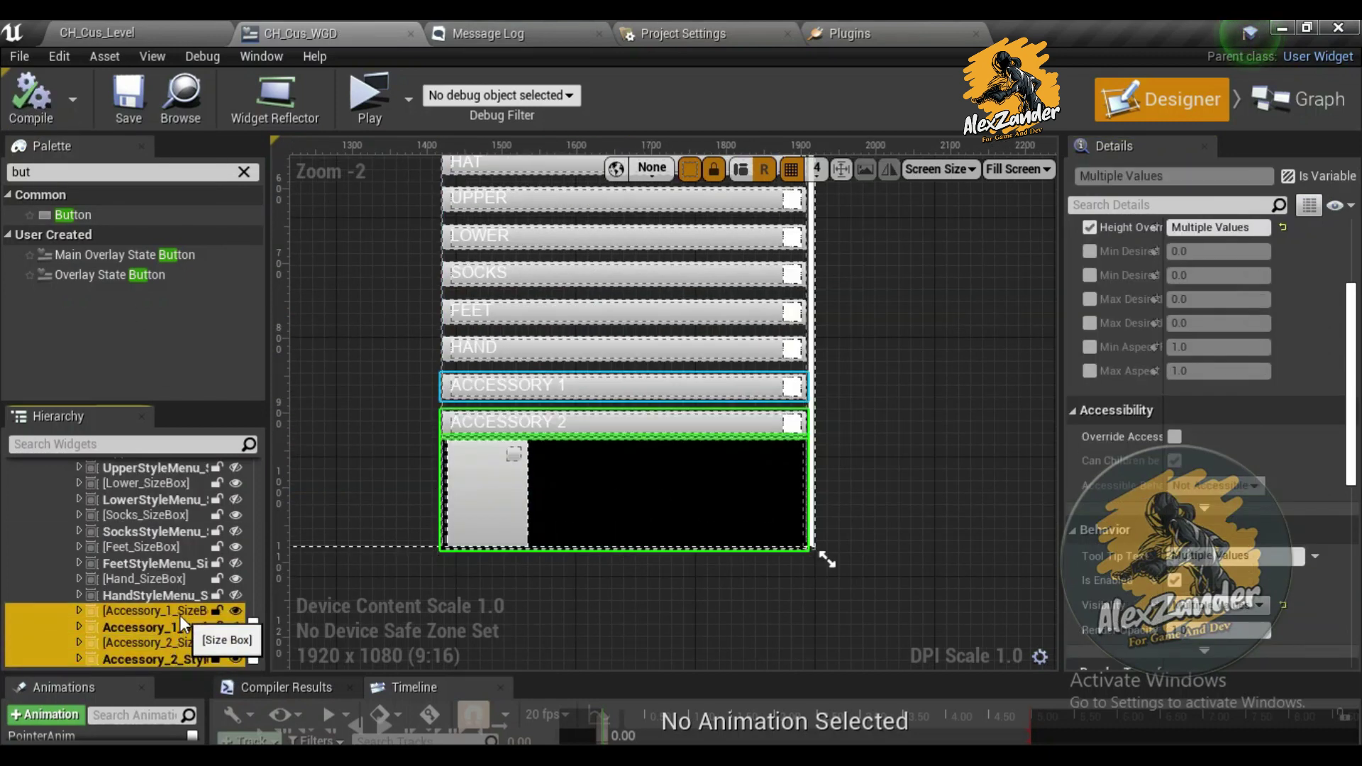
right_click(175, 630)
click(248, 505)
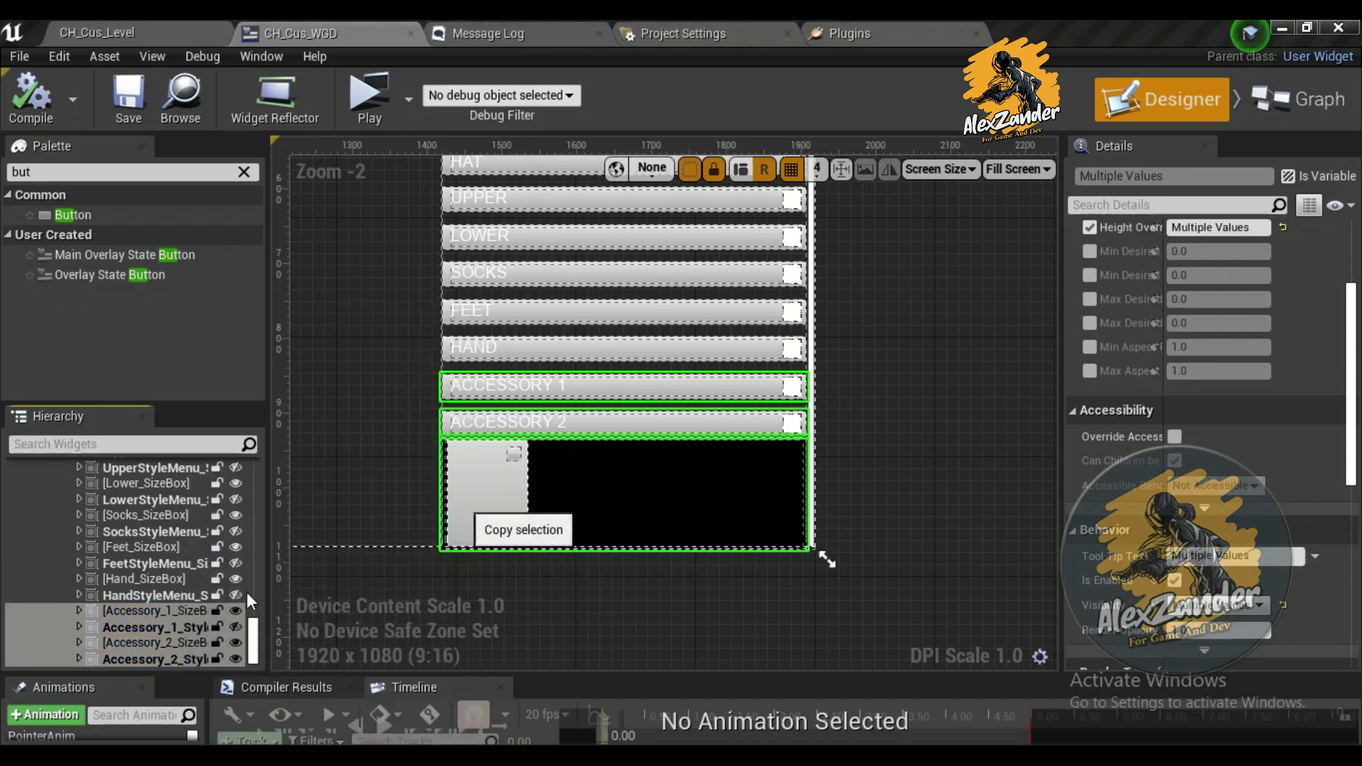
Hide the ACCESSORY 2 style panel and paste the copies into Apparel_ScrollBox
click(235, 659)
scroll(164, 566, up, 5)
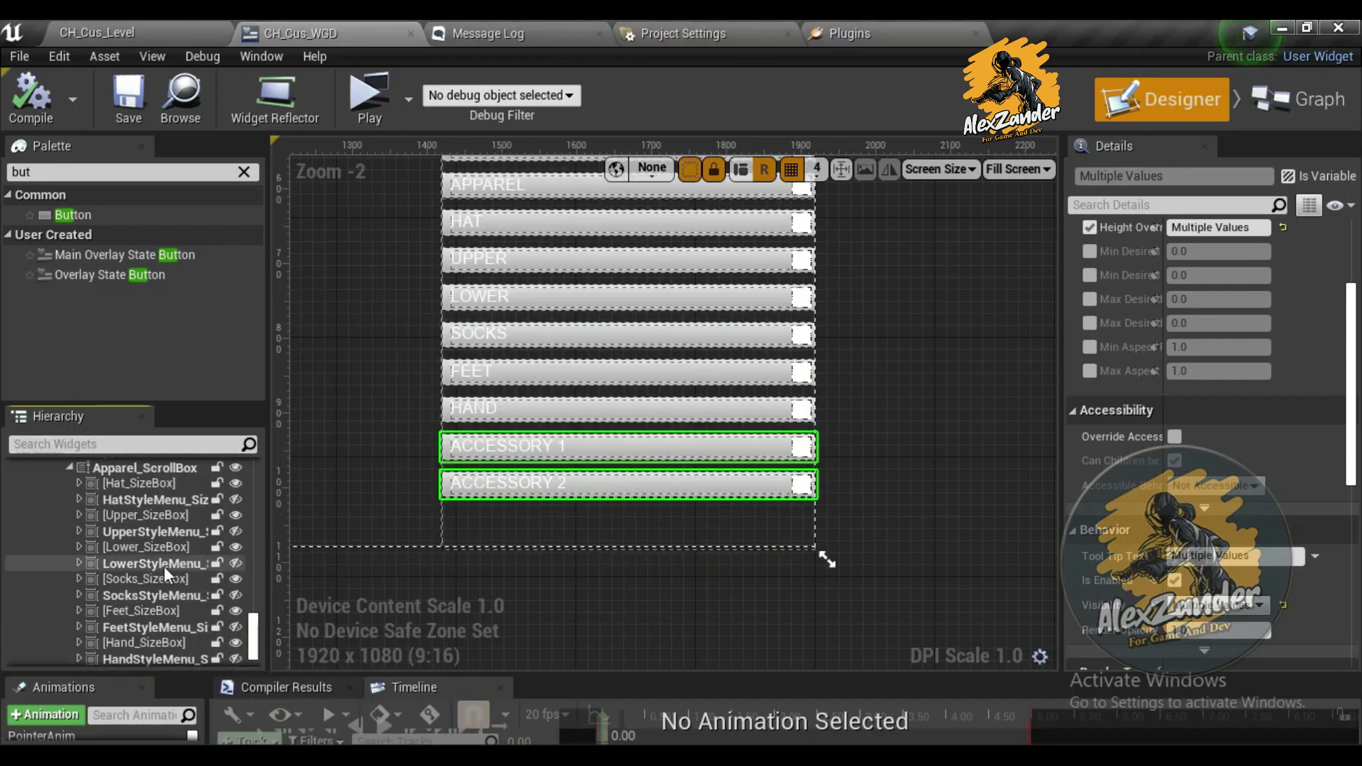
click(139, 532)
right_click(139, 532)
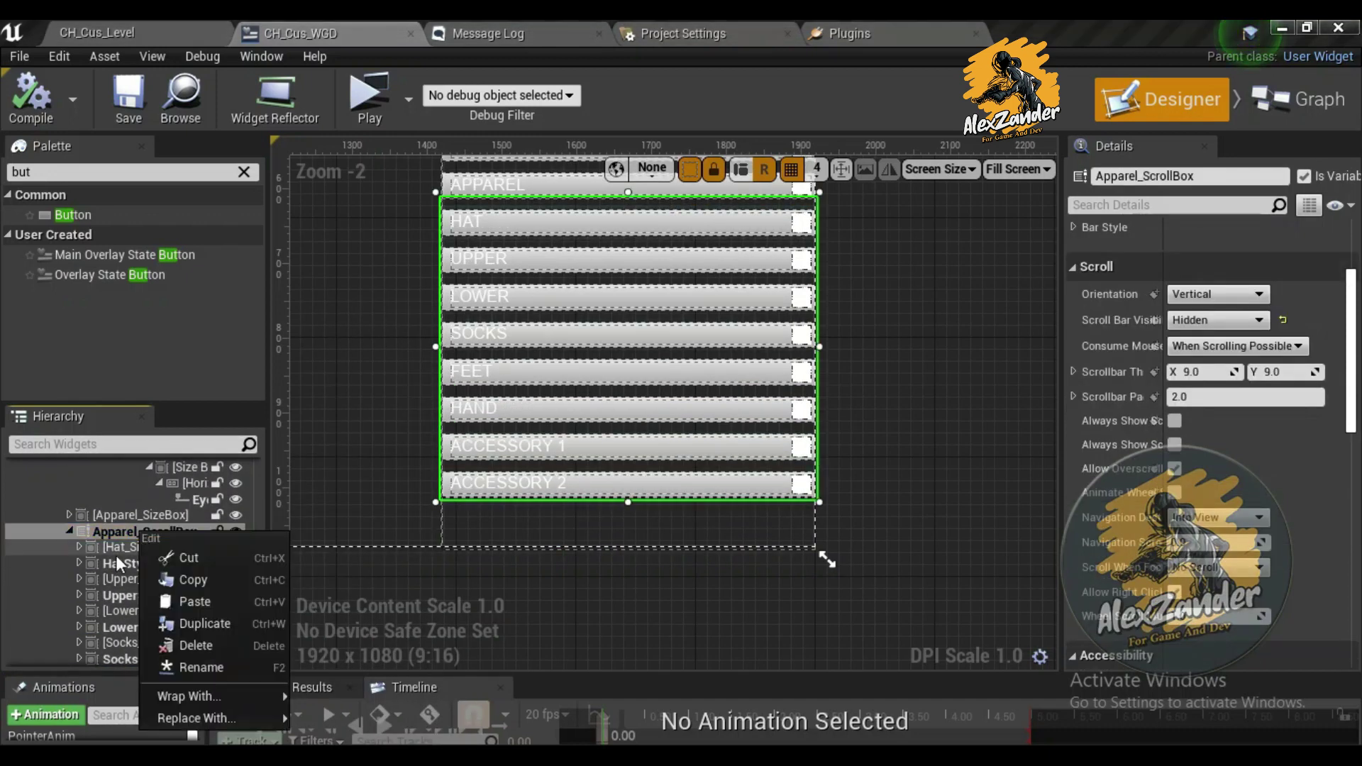
click(188, 604)
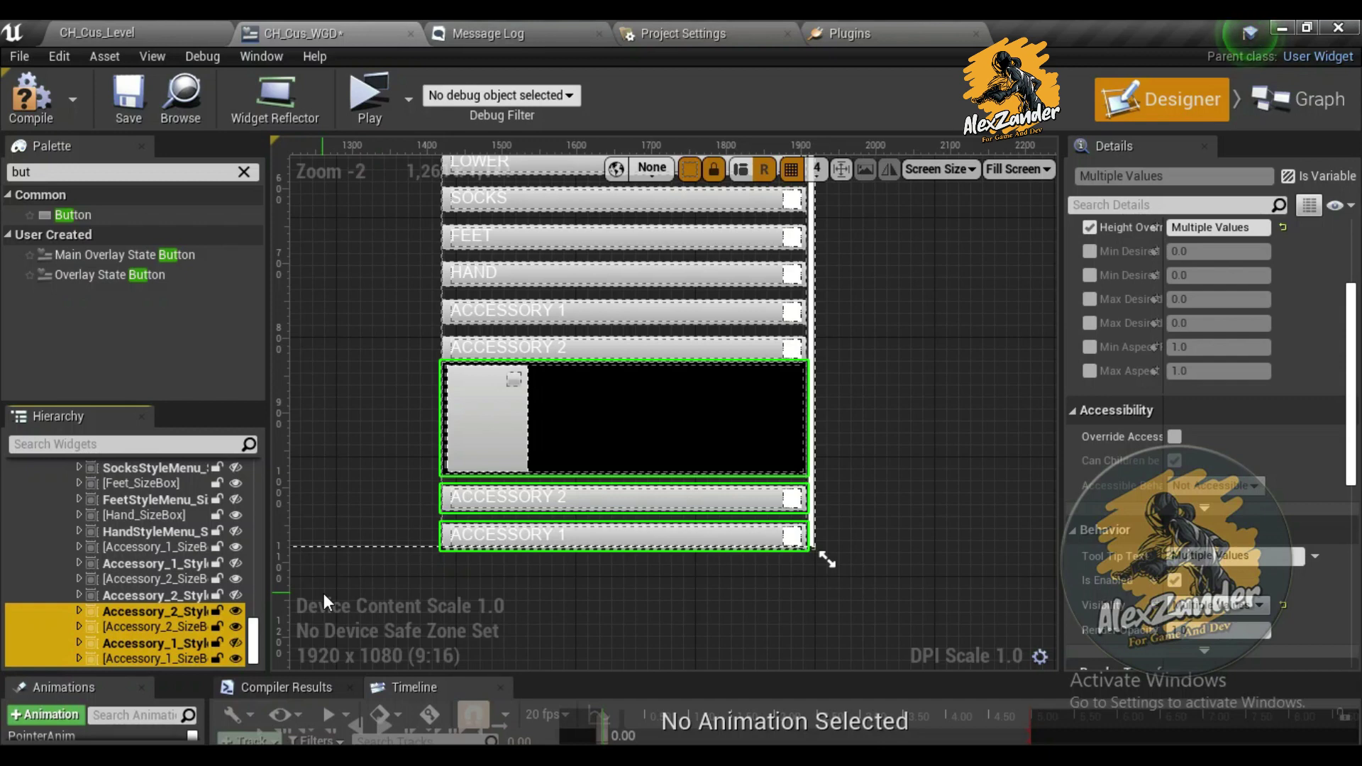
Move the pasted Accessory_2_SizeBox above its style panel and reposition the pasted Accessory_1_SizeBox
click(126, 627)
drag(134, 635, 162, 606)
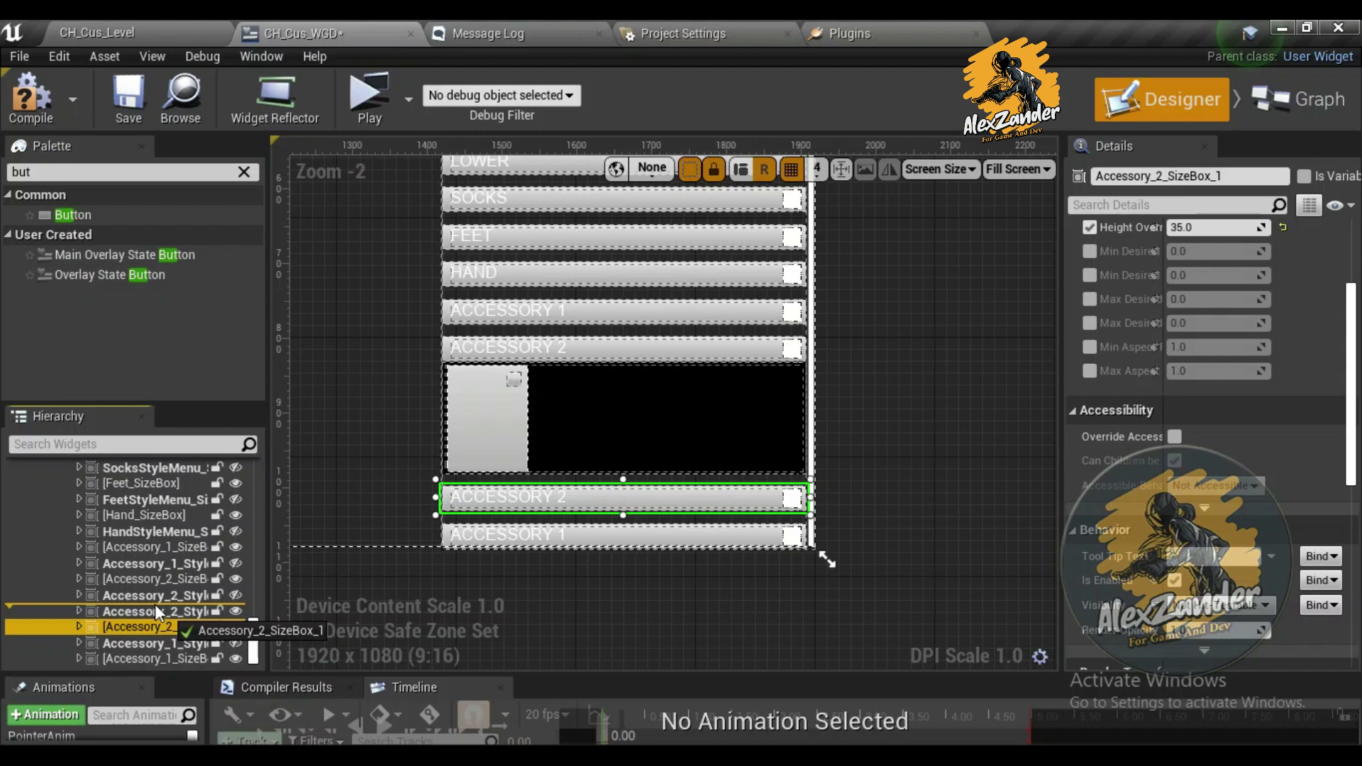
drag(154, 603, 154, 603)
drag(157, 654, 164, 637)
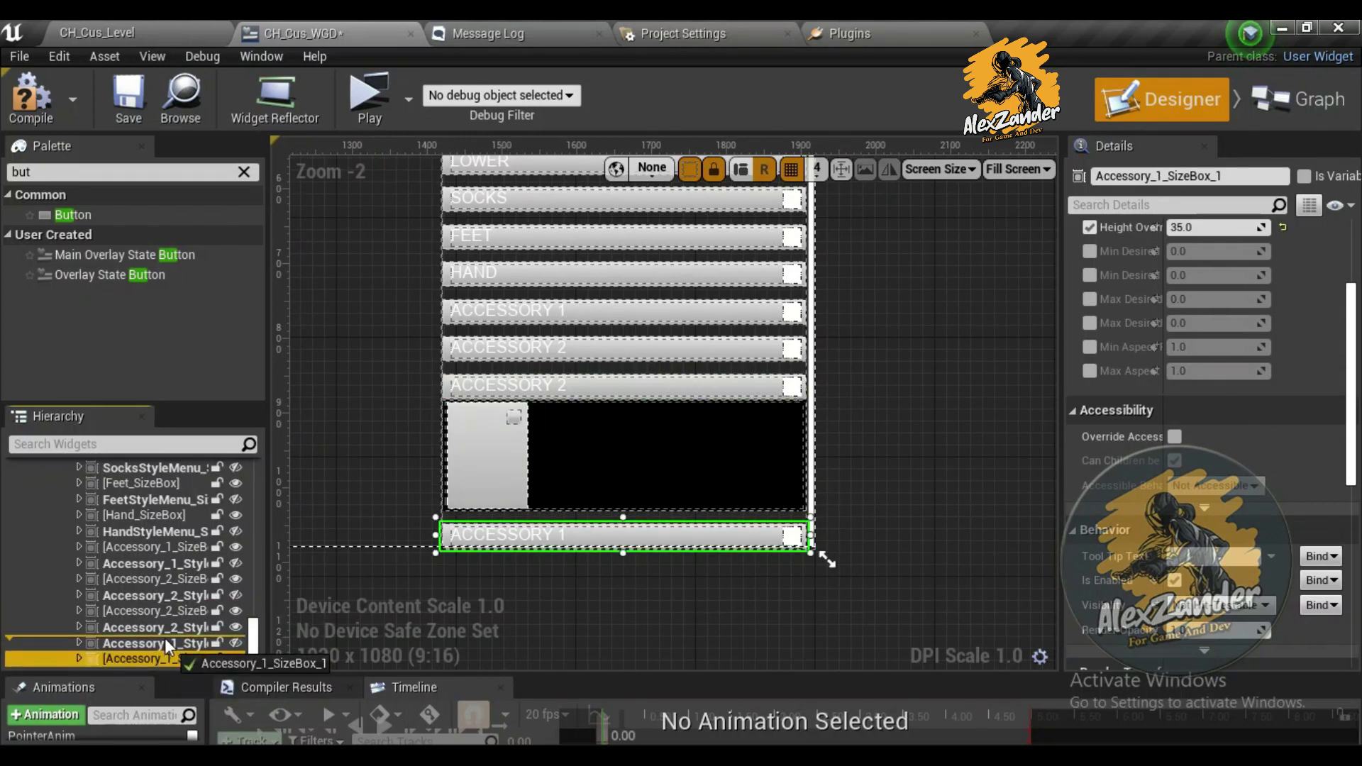
drag(165, 637, 164, 637)
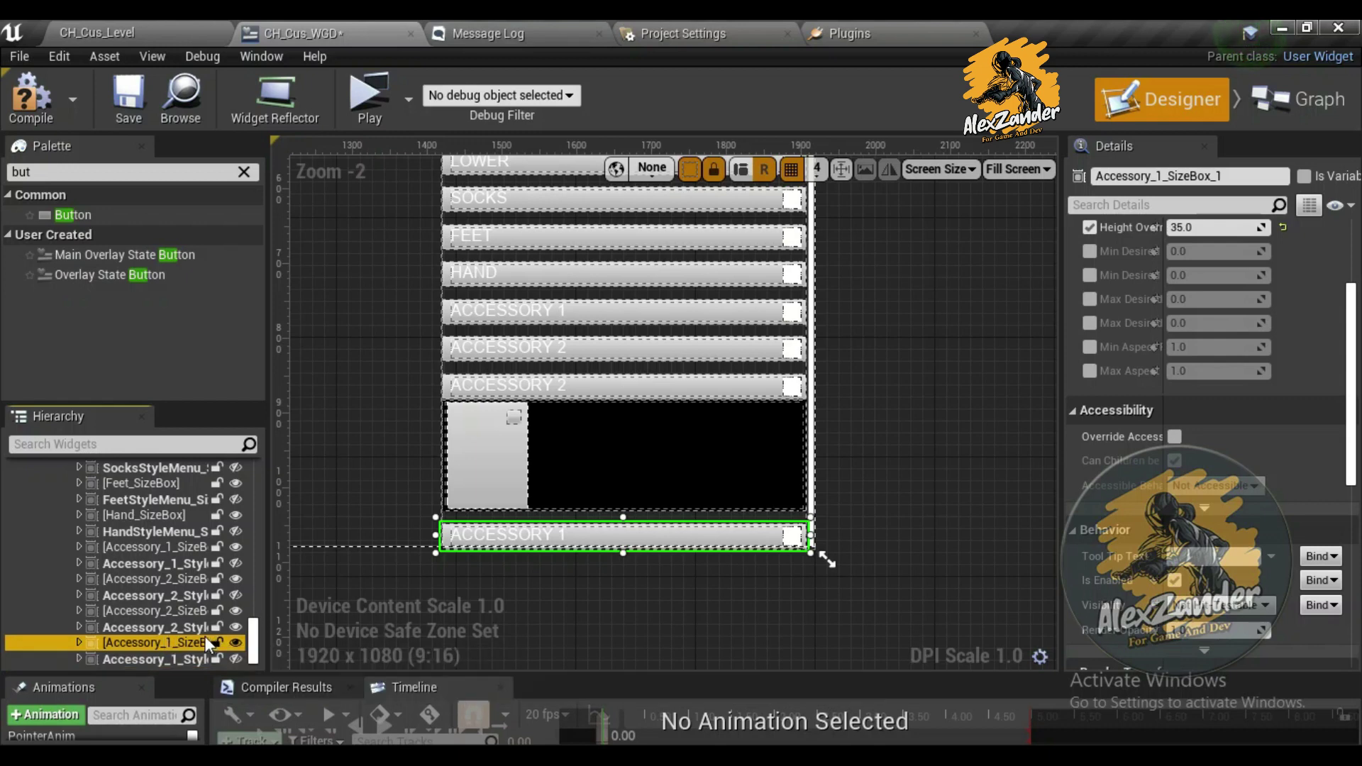
Rename the second Accessory 2 size box to UnderWear_SizeBox
click(168, 612)
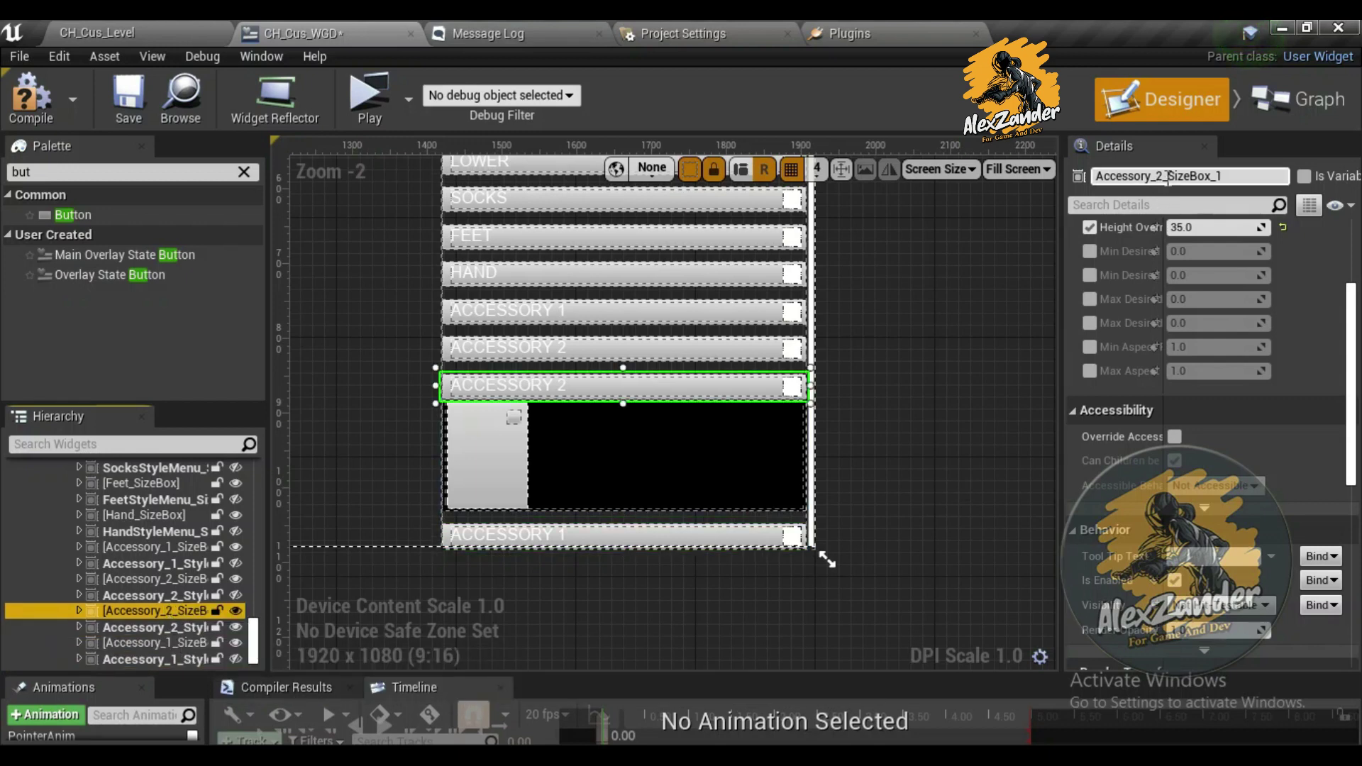
drag(1165, 176, 1087, 172)
text(Under)
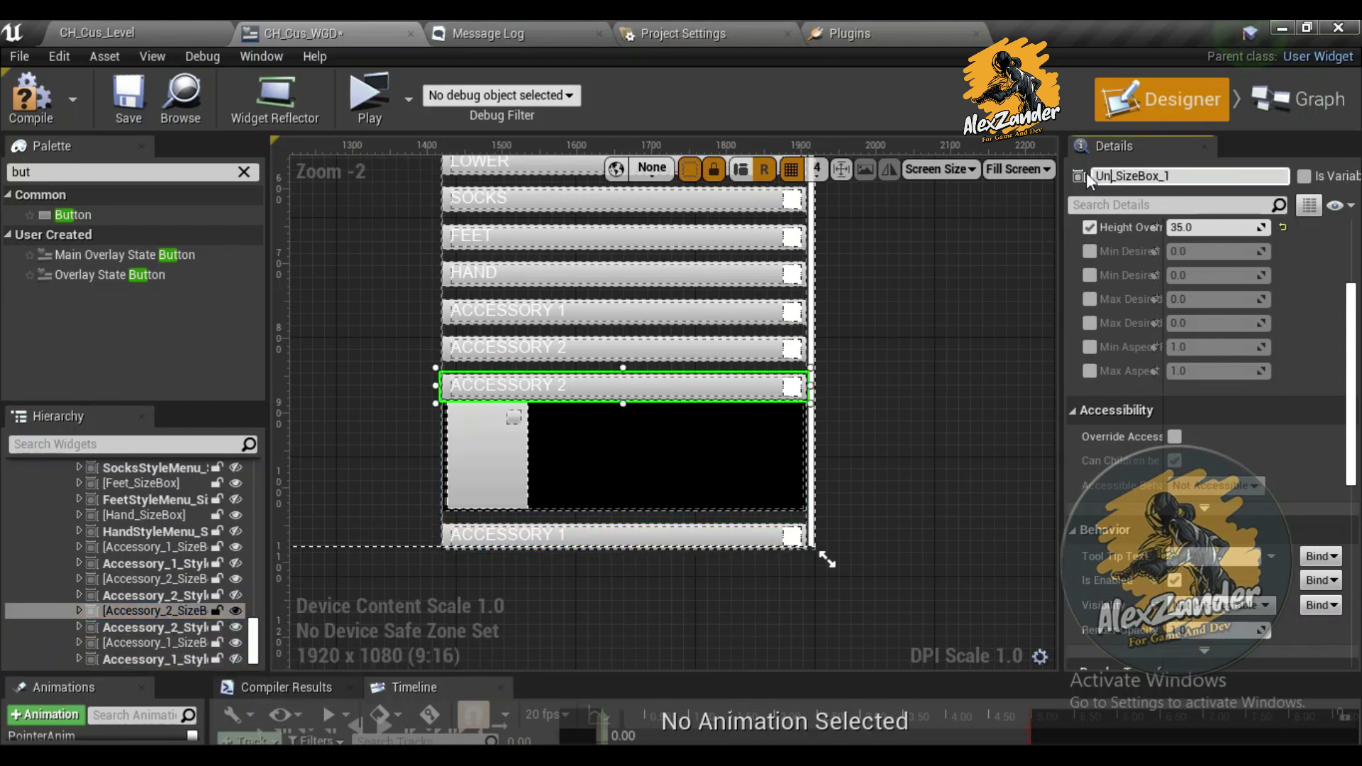
text(Wear)
key(End)
key(BackSpace)
key(BackSpace)
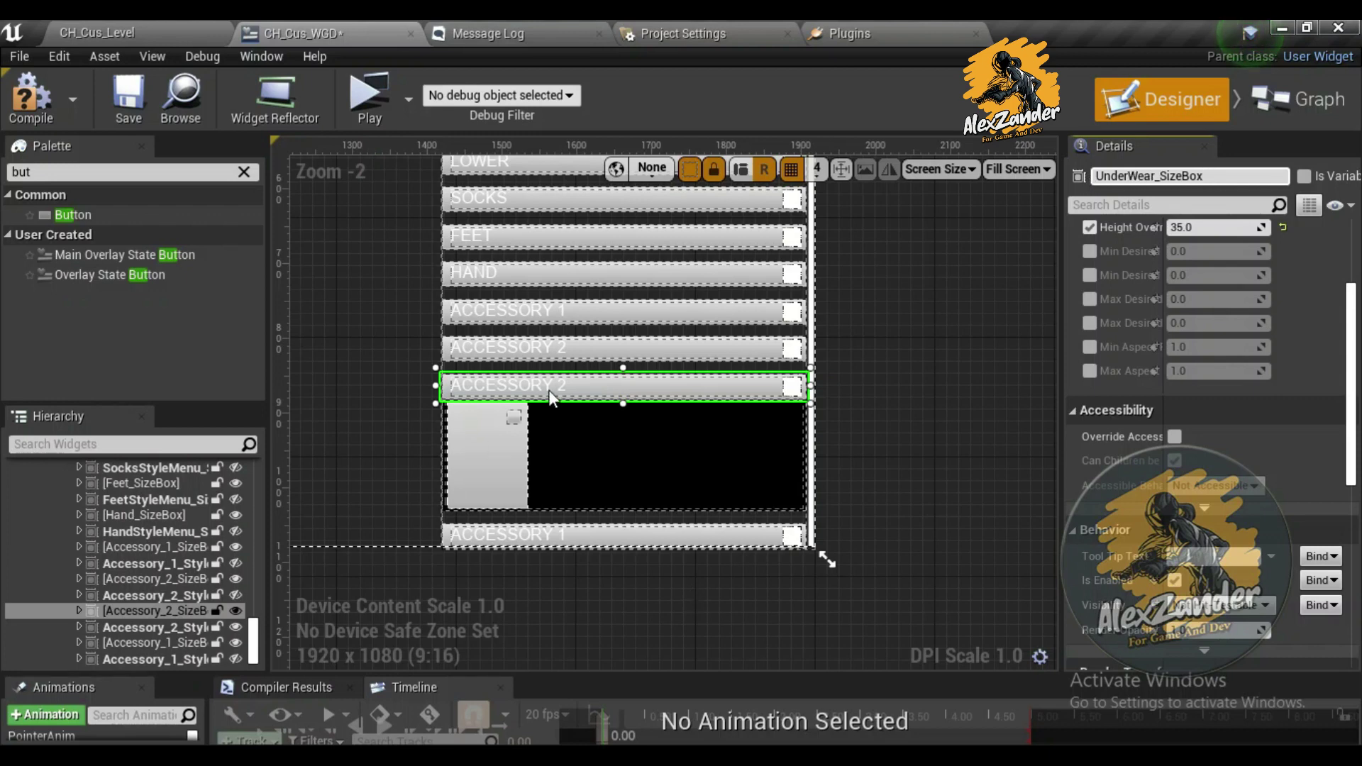
key(Return)
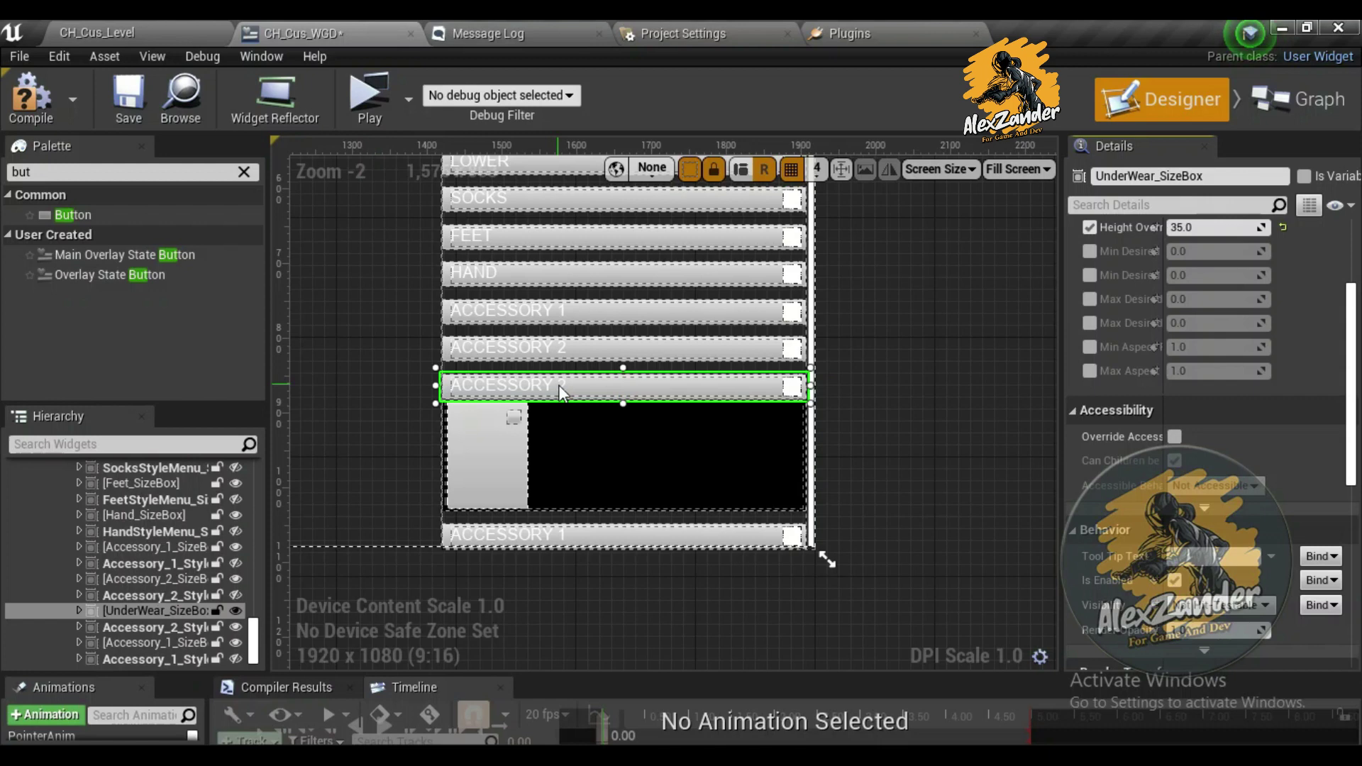
Change the button's label text to UNDER WEAR
click(550, 386)
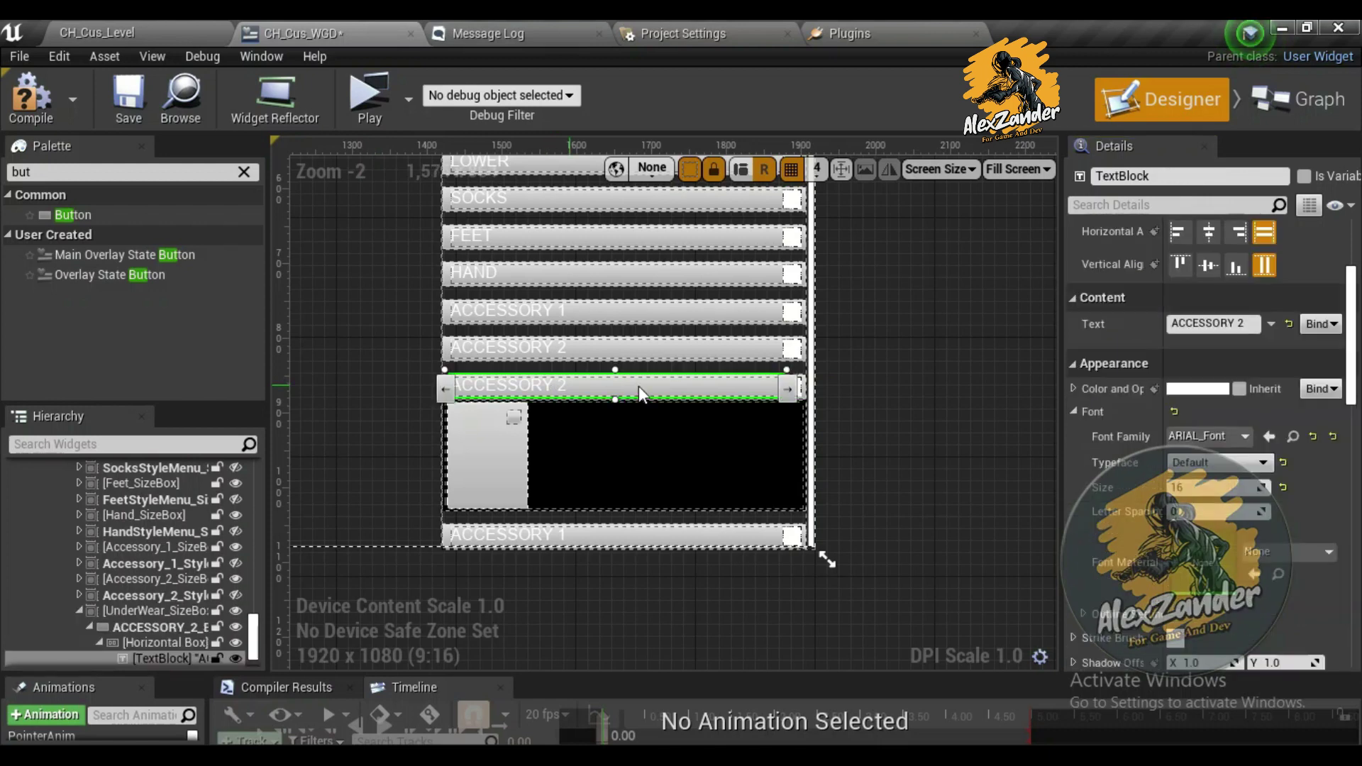
click(1174, 325)
text(Under WEAR)
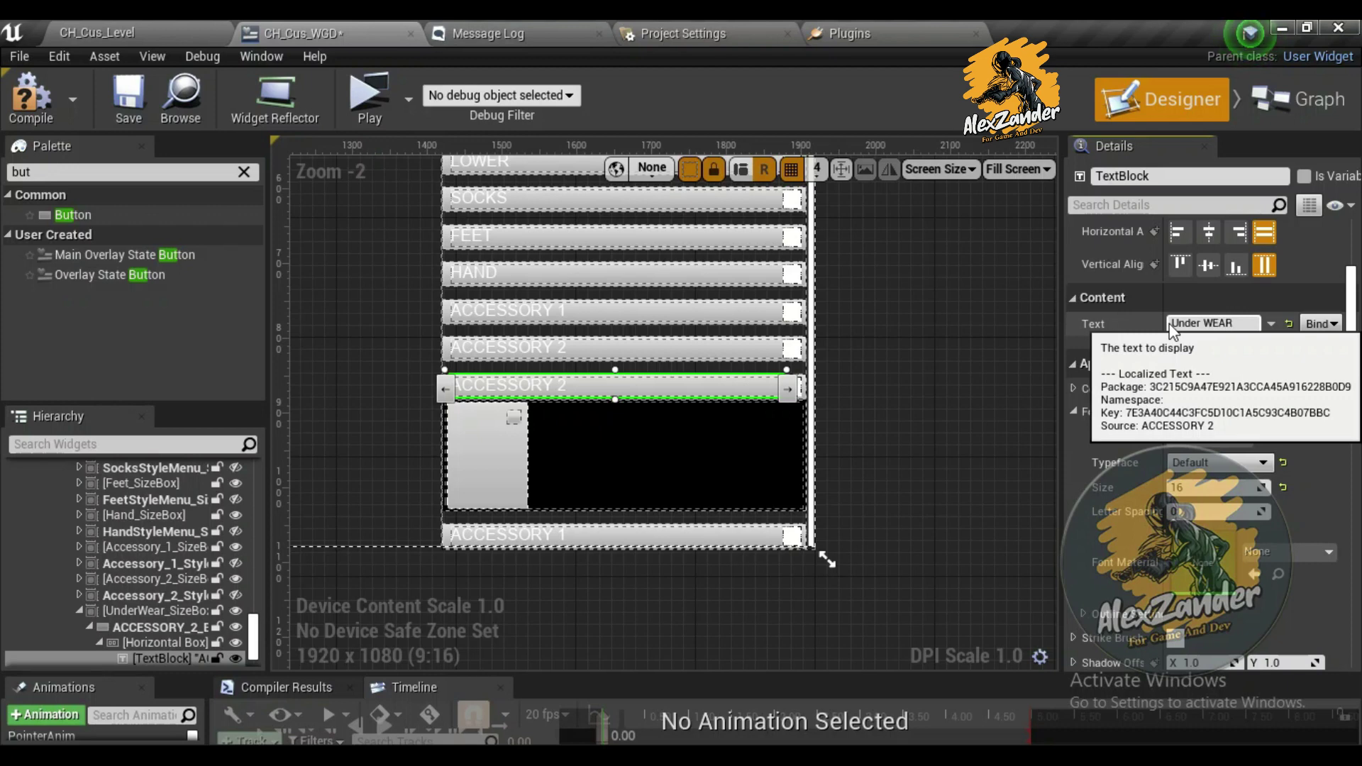
key(ctrl+a)
text(UNDER WEAR)
key(Return)
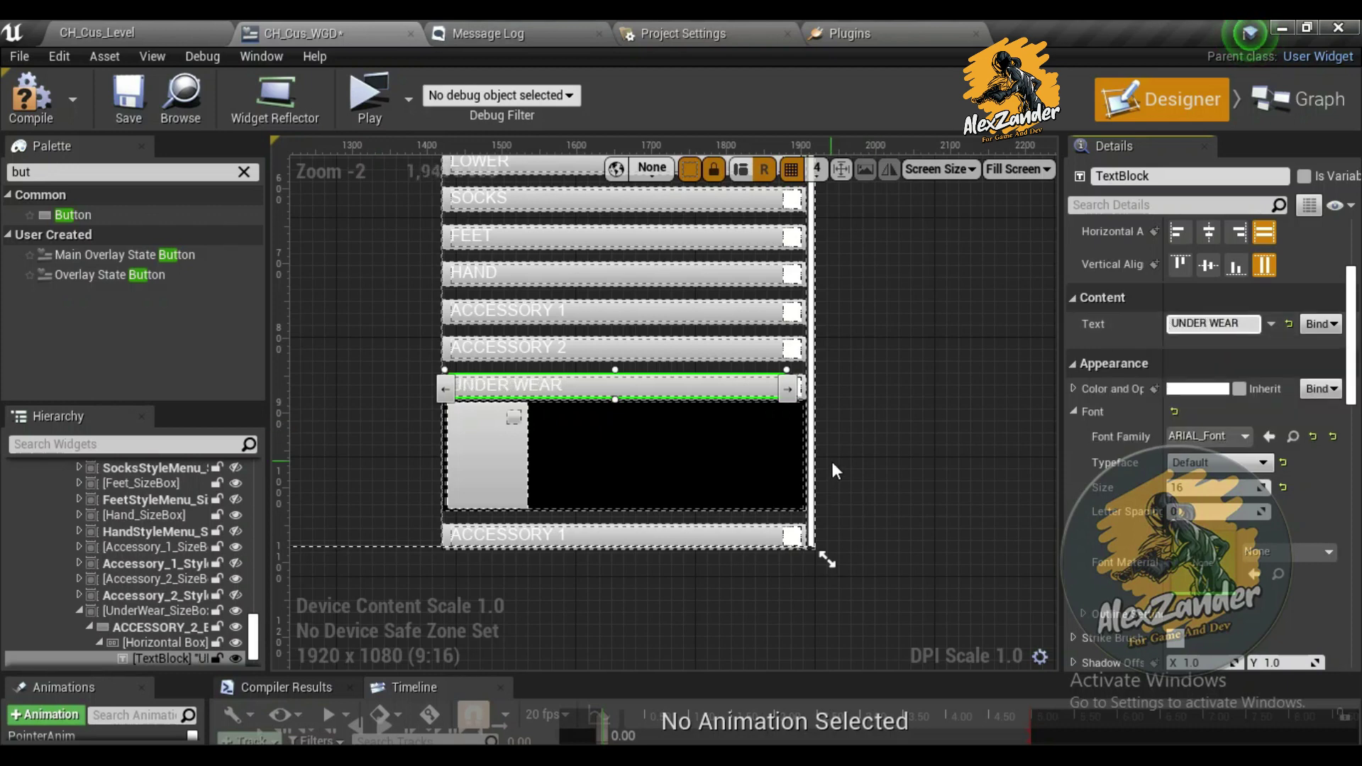
click(165, 628)
click(1249, 176)
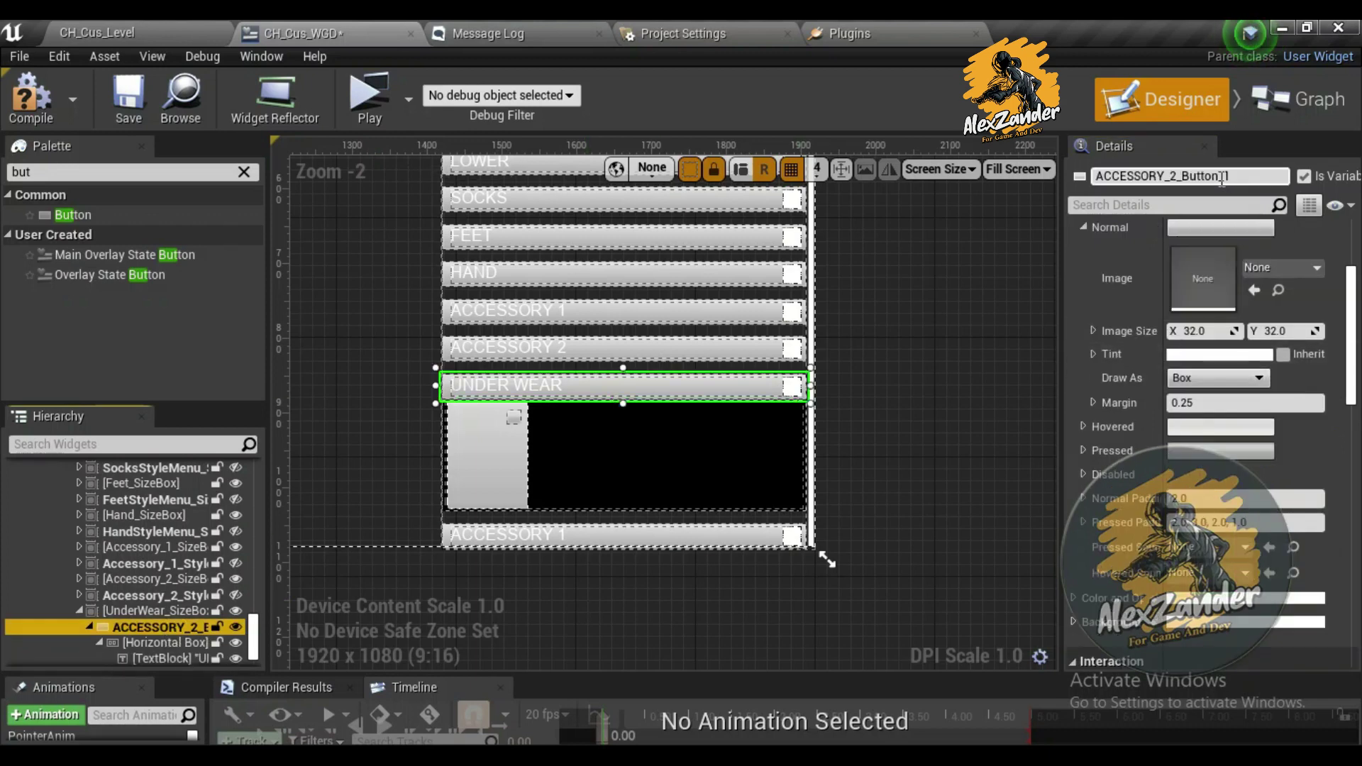
Rename the button to UnderWear_Button
key(BackSpace)
key(BackSpace)
text(UnderWear_Button)
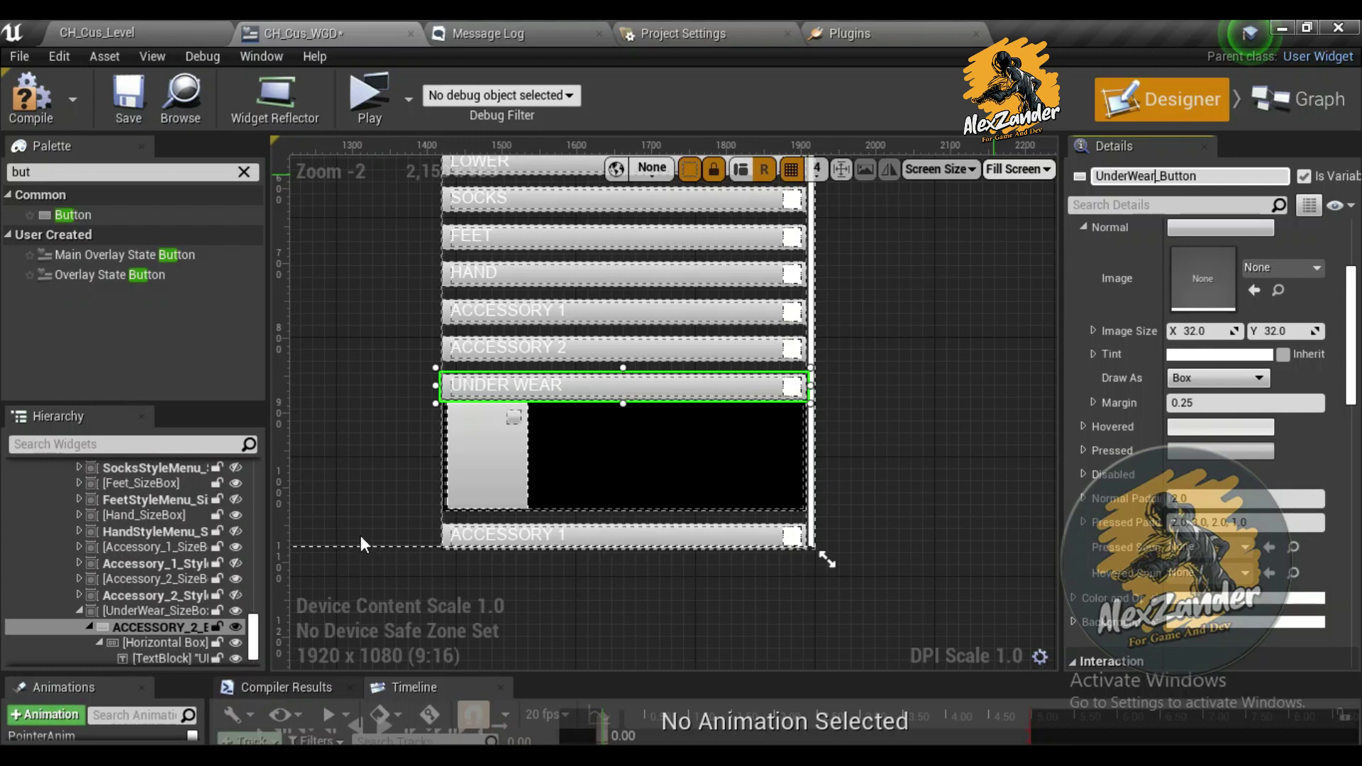
key(Return)
Rename the Accessory 2 style menu box to UnderWear_StyleMenu_SizeBox_1
scroll(134, 623, down, 2)
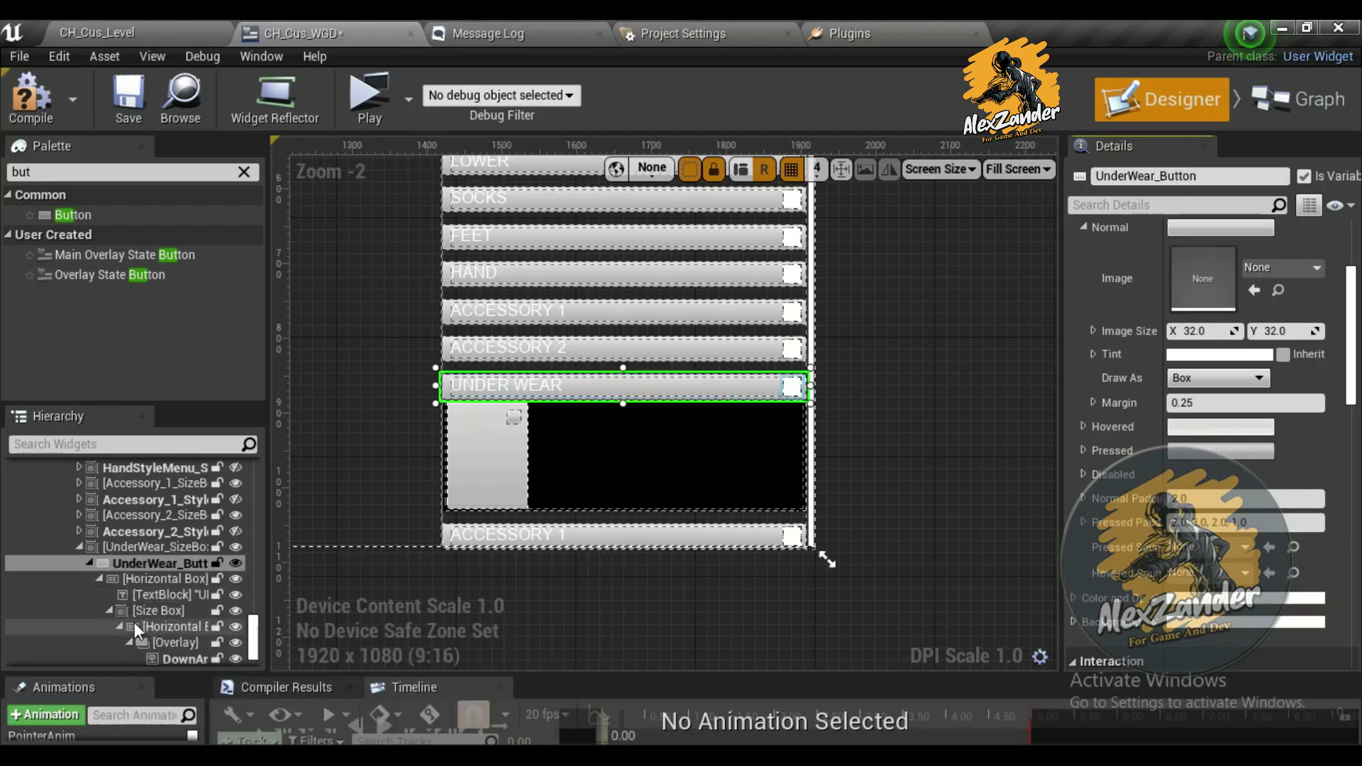
scroll(134, 633, down, 1)
click(79, 519)
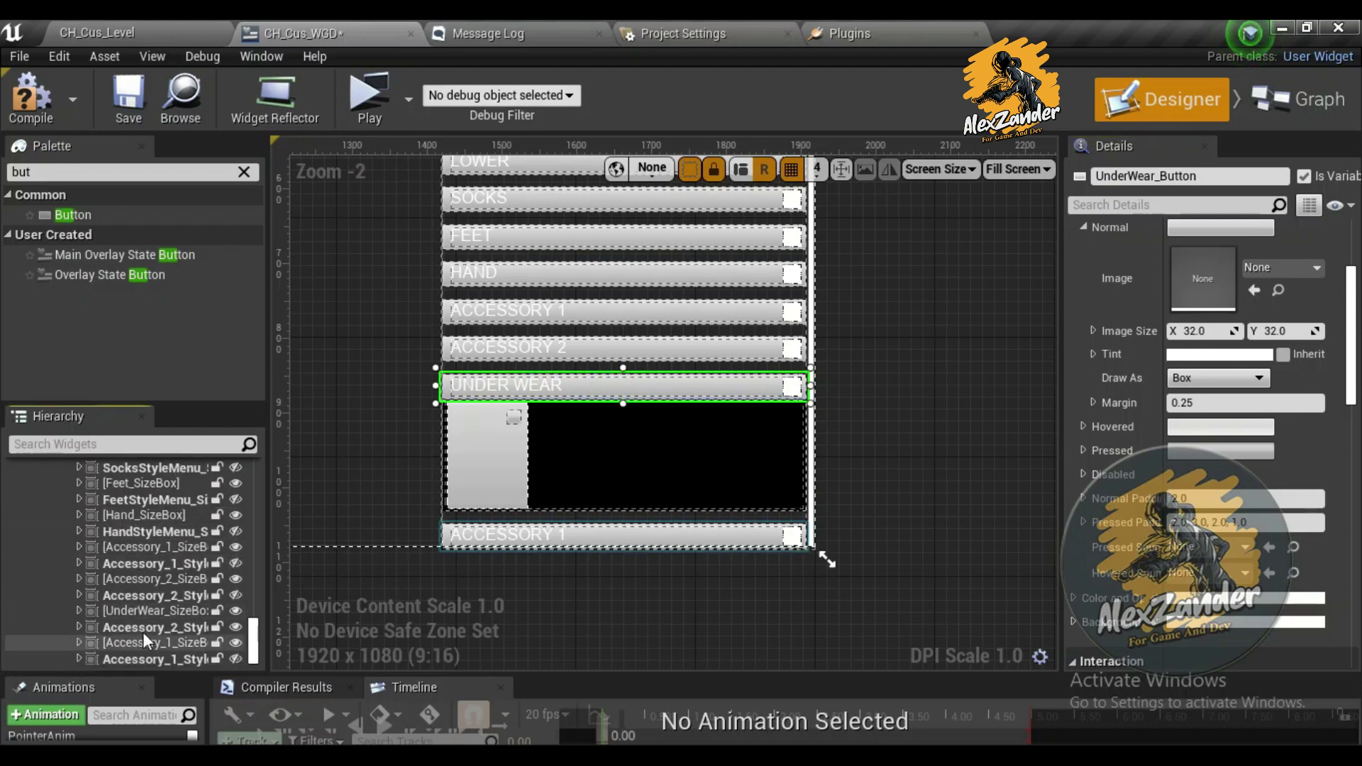
click(145, 643)
click(145, 627)
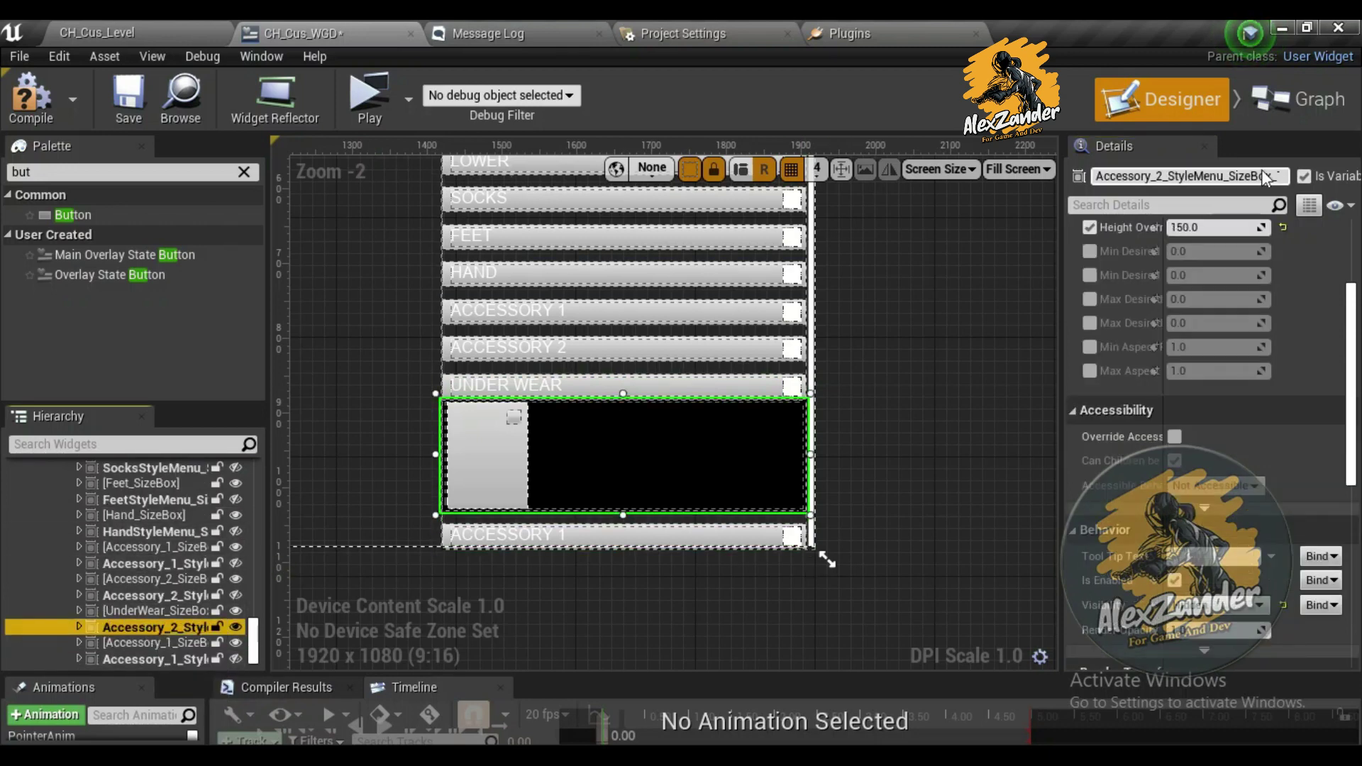
drag(1166, 177, 1033, 177)
text(UnderW)
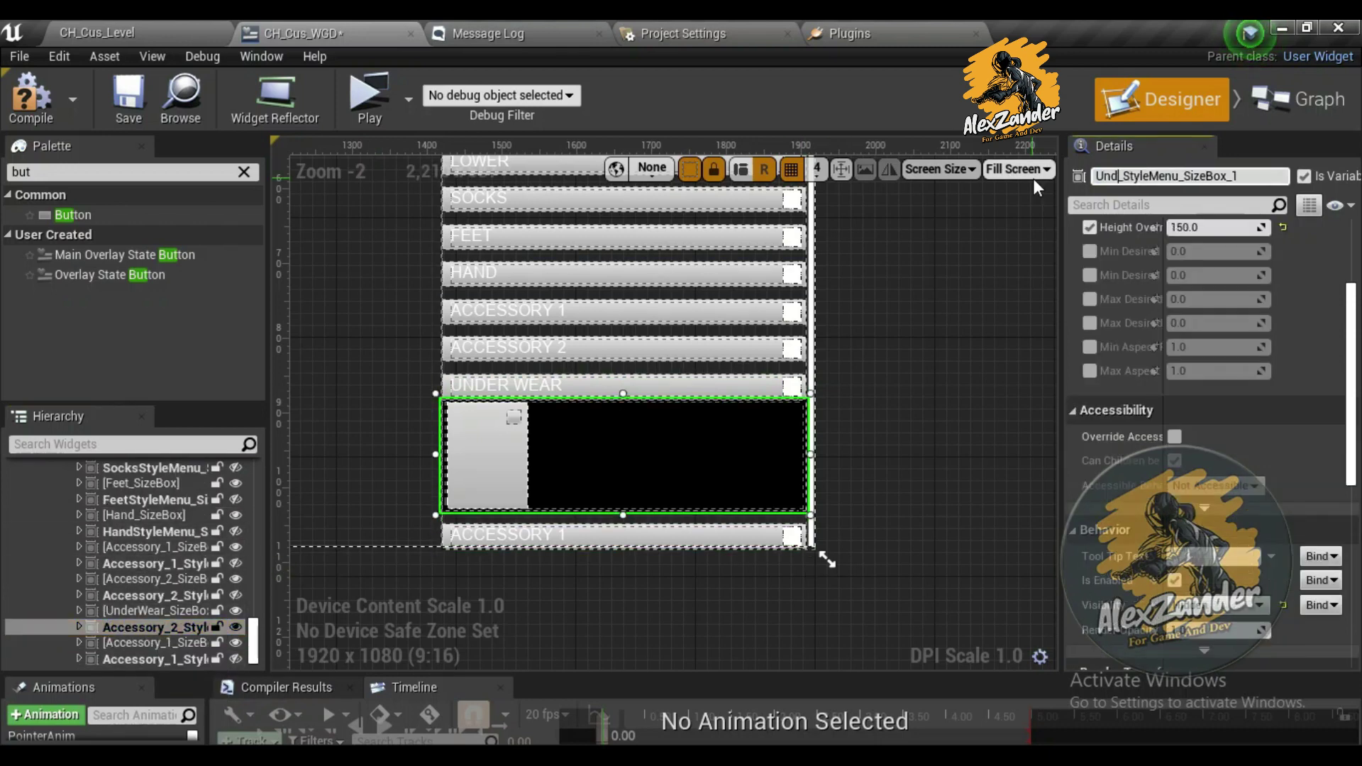
text(ear)
key(End)
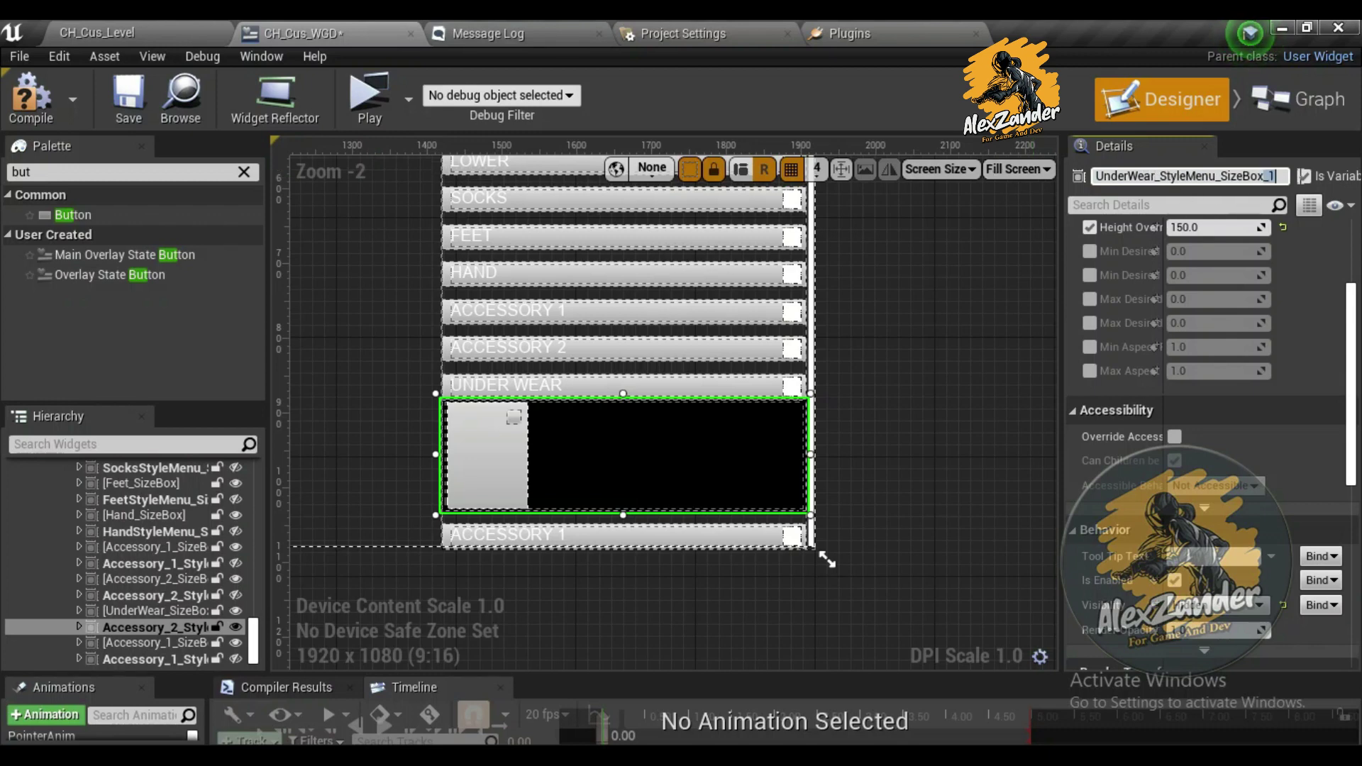
key(Return)
Rename the inner buttons UnderWearSelect_ButtonStyle and SelectColorUnderWearButtonStyle
click(482, 465)
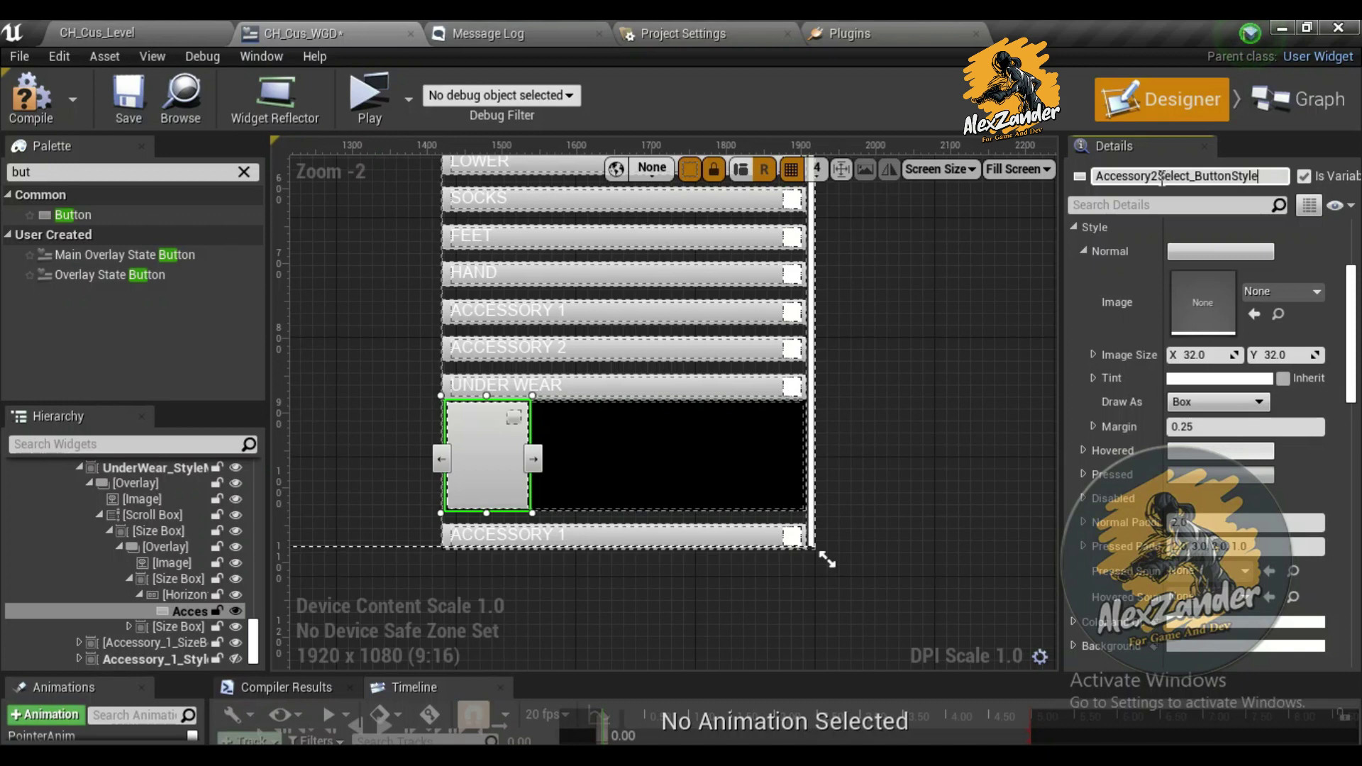
text(UnderWear)
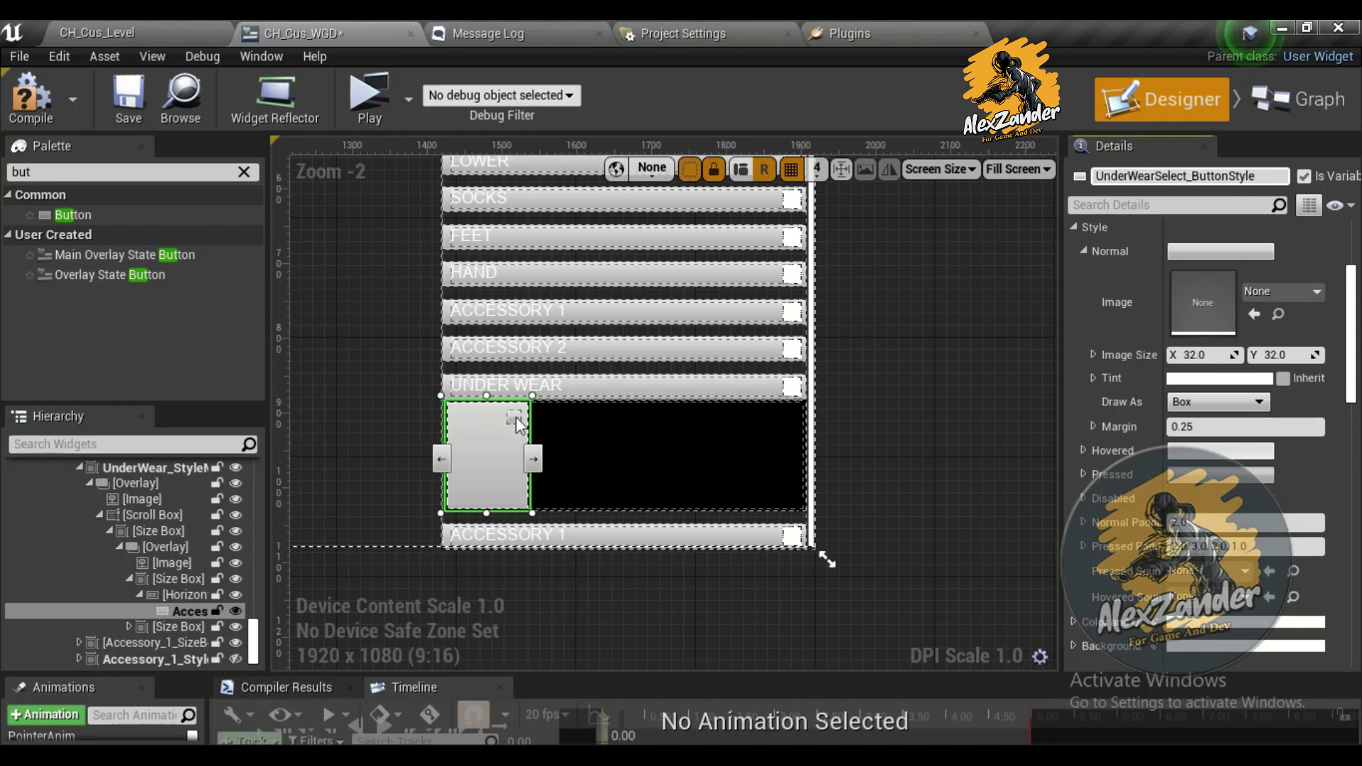
click(515, 420)
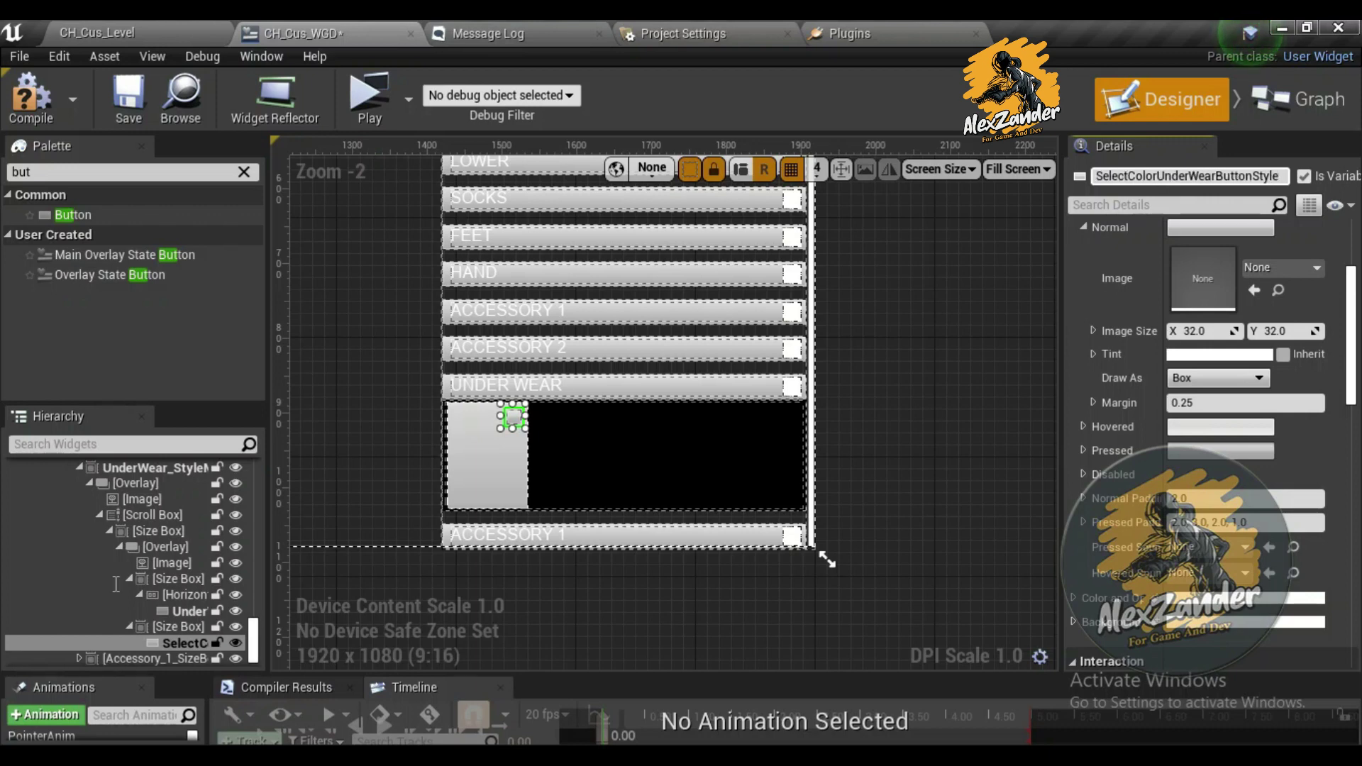
click(146, 660)
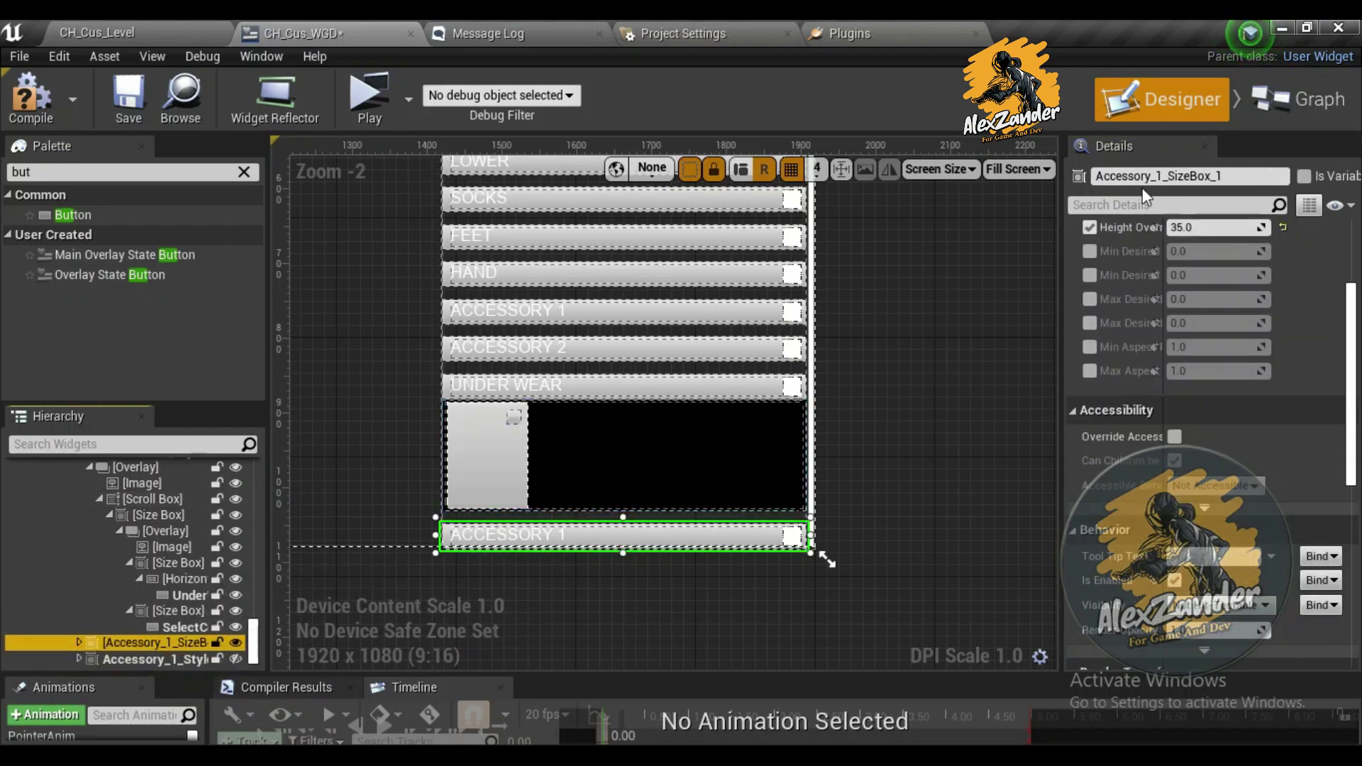
Rename the Accessory 1 size box to Bra_SizeBox
key(BackSpace)
text(B_ra)
key(End)
key(BackSpace)
key(BackSpace)
key(Return)
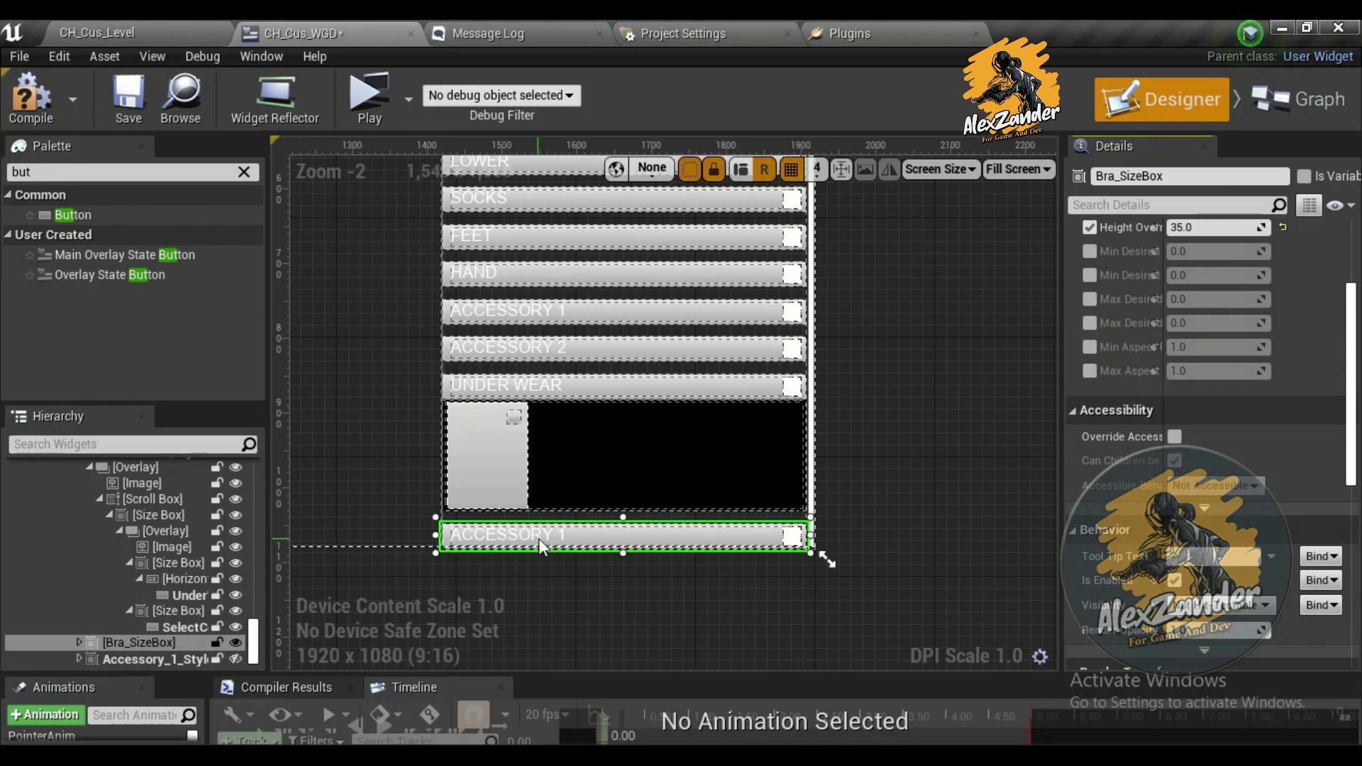
Change the label to BRA and rename its button BRA_Button
double_click(538, 536)
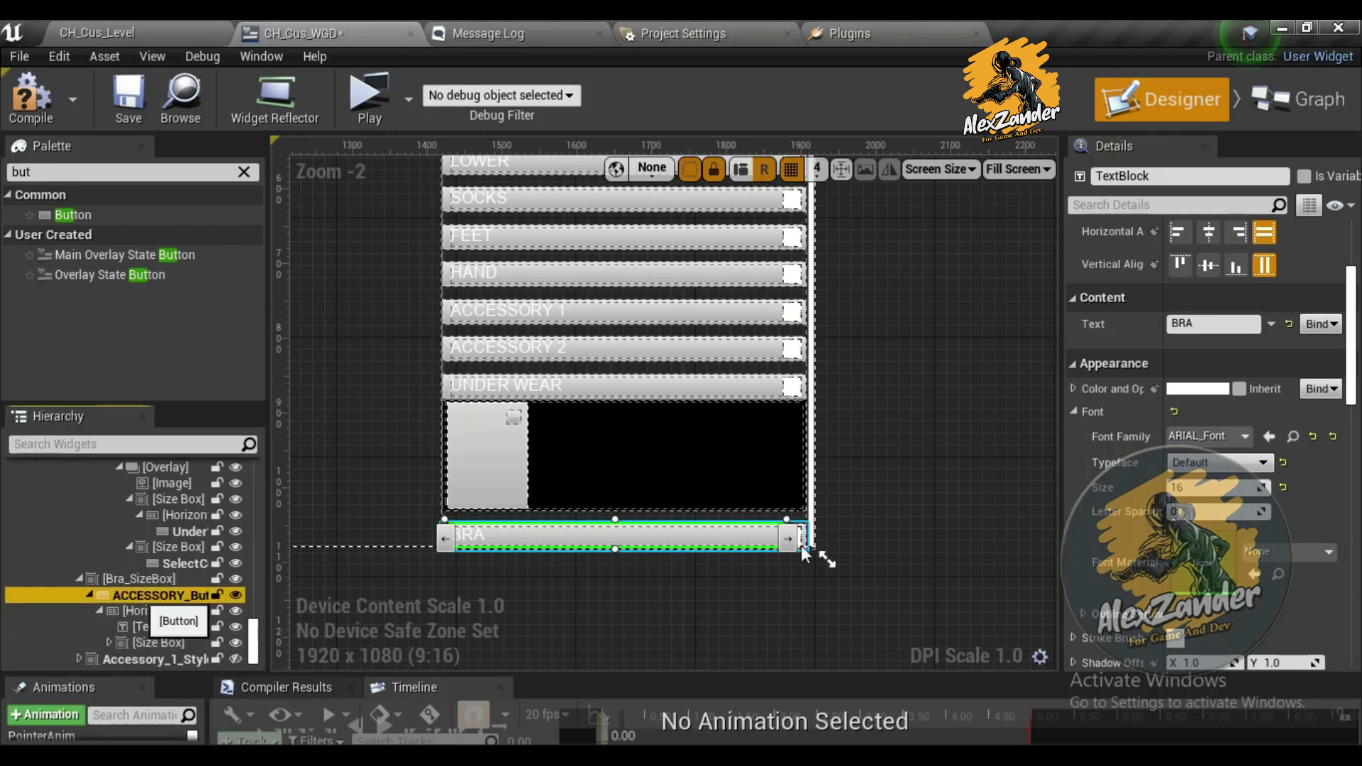
click(156, 595)
drag(1167, 177, 1042, 183)
text(BRA_Button)
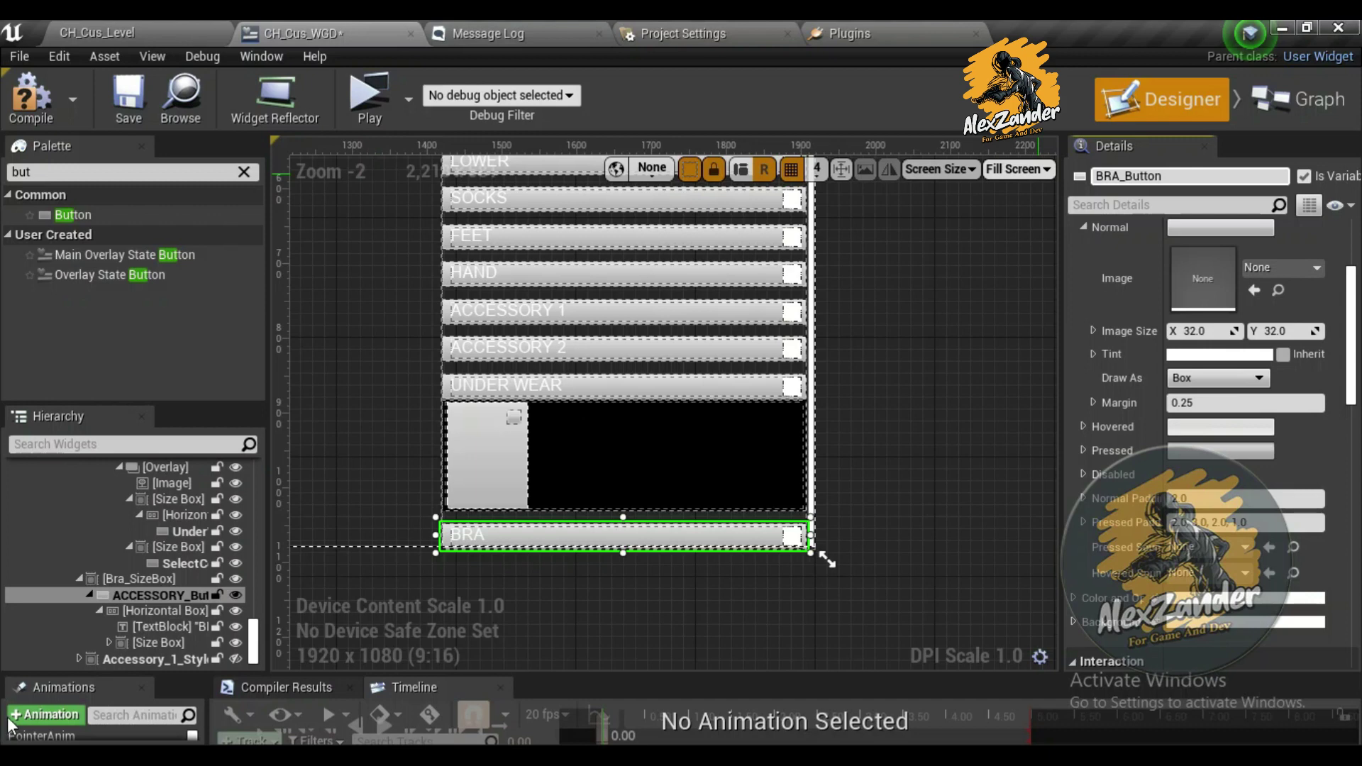
key(Return)
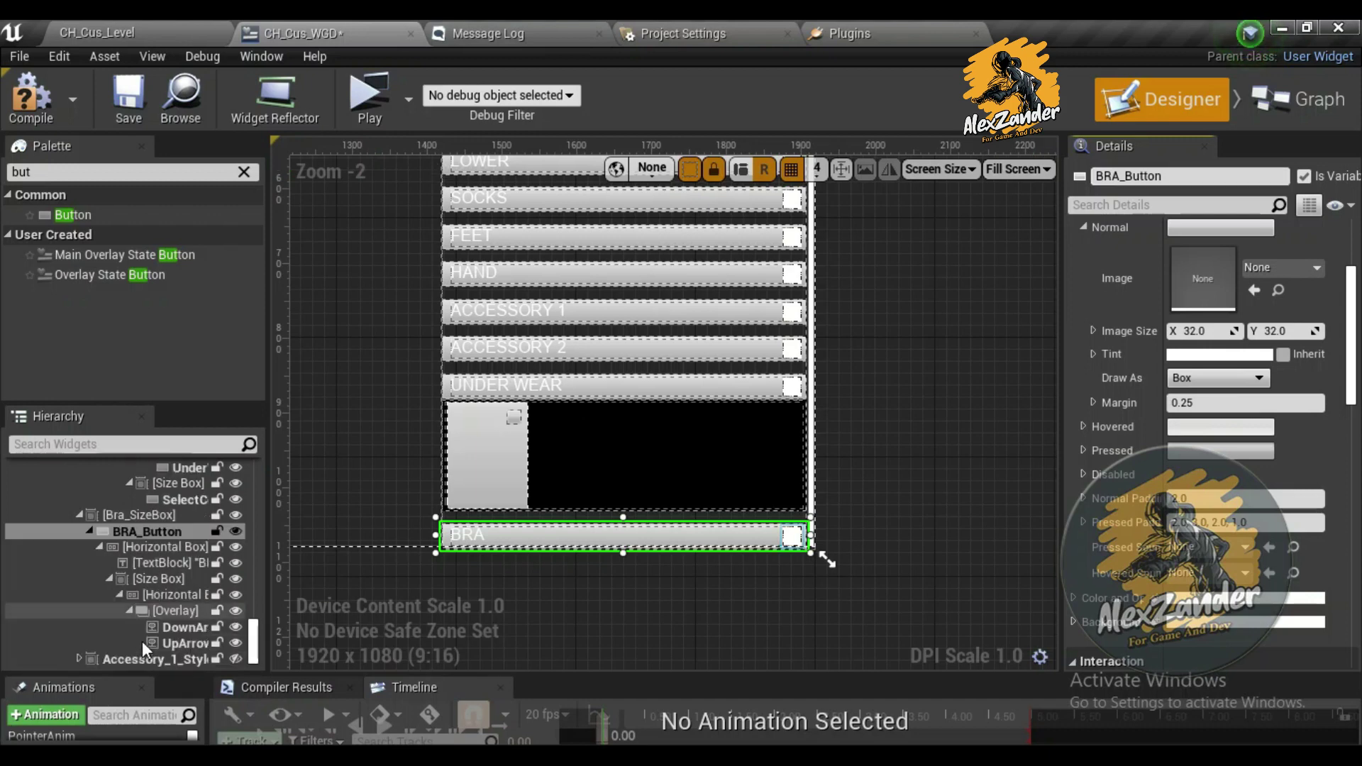
click(137, 662)
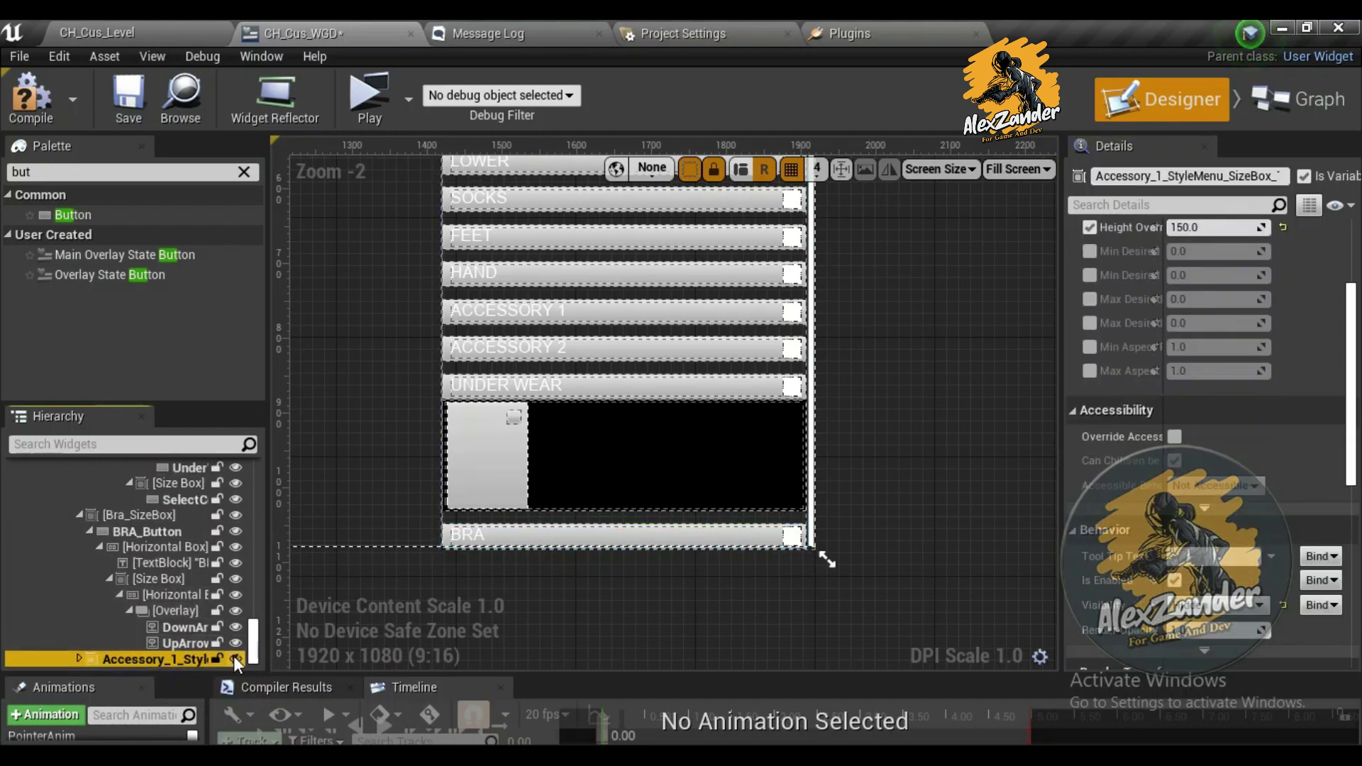
Hide the UnderWear style panel and rename the Accessory 1 style menu to BRA_StyleMenu_SizeBox
click(135, 660)
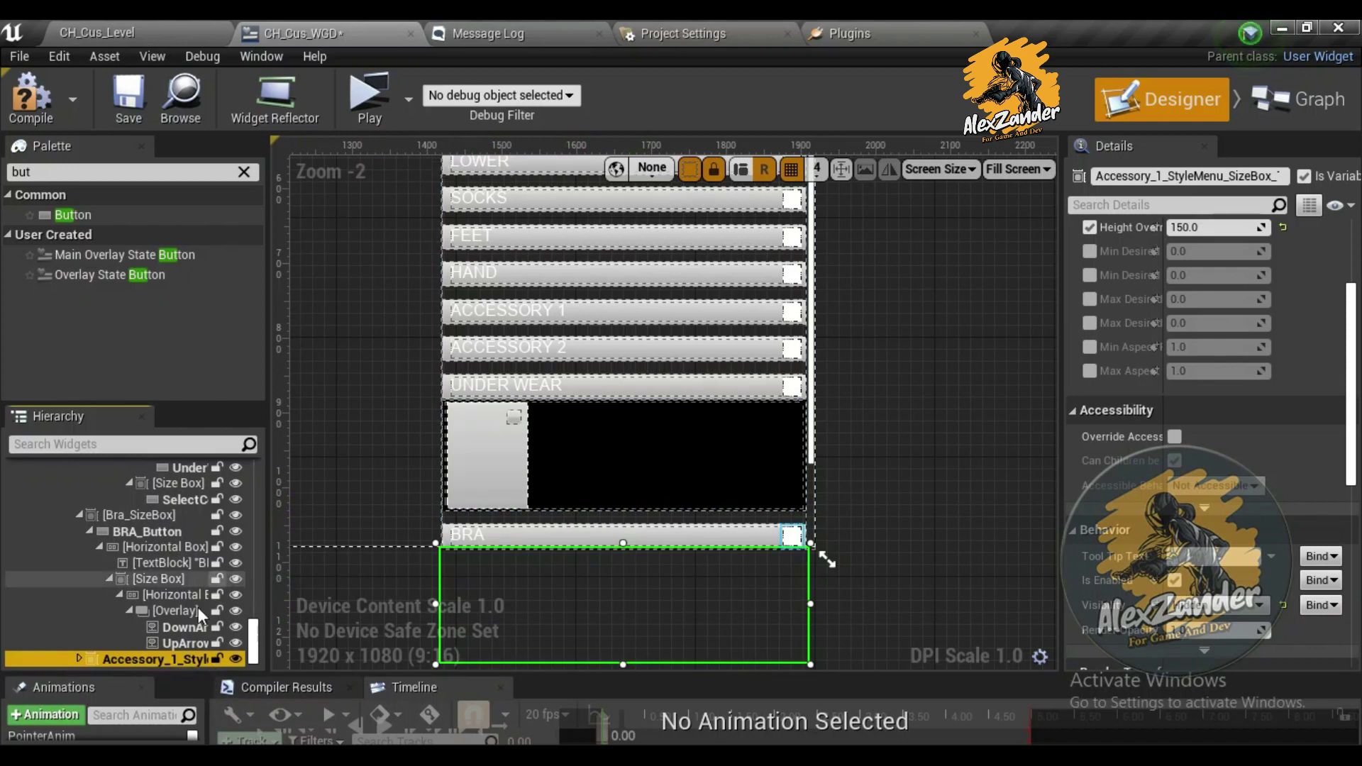
scroll(156, 526, up, 3)
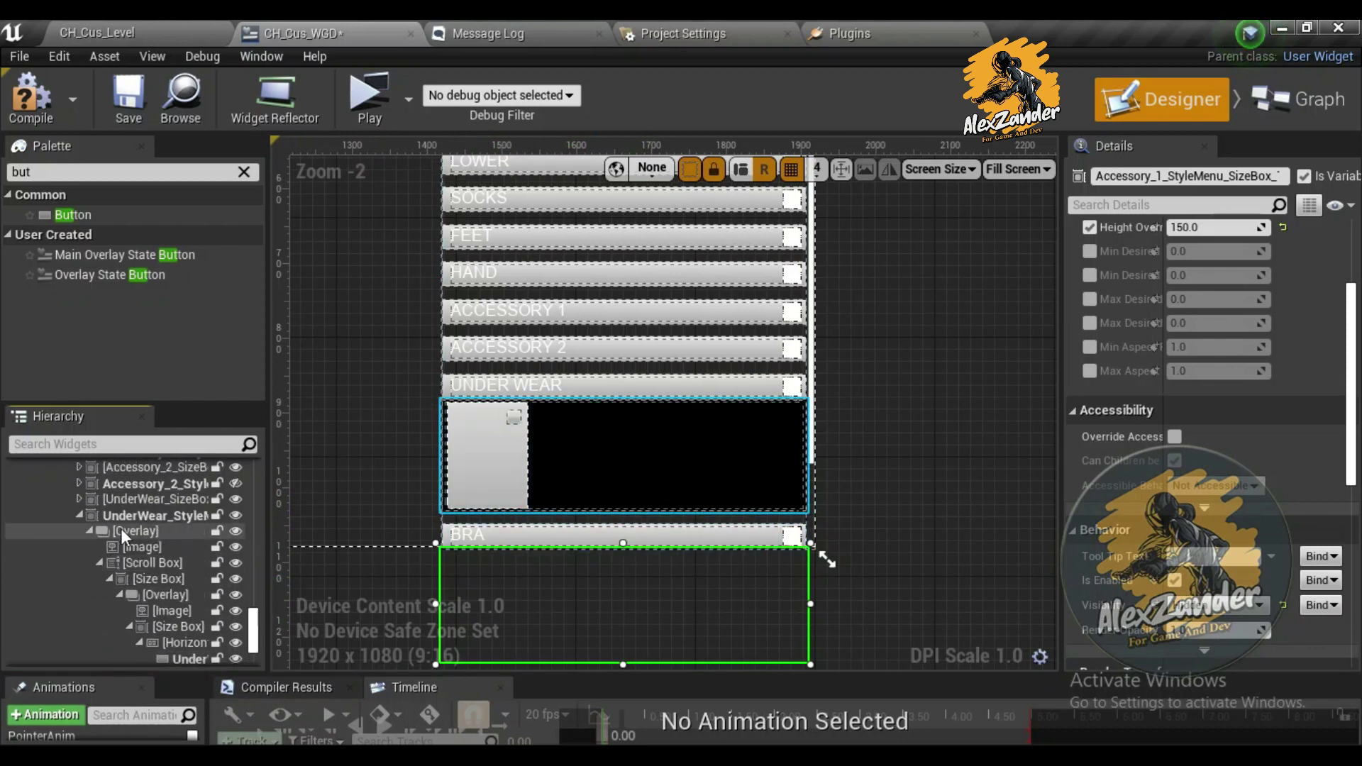
click(79, 516)
click(236, 517)
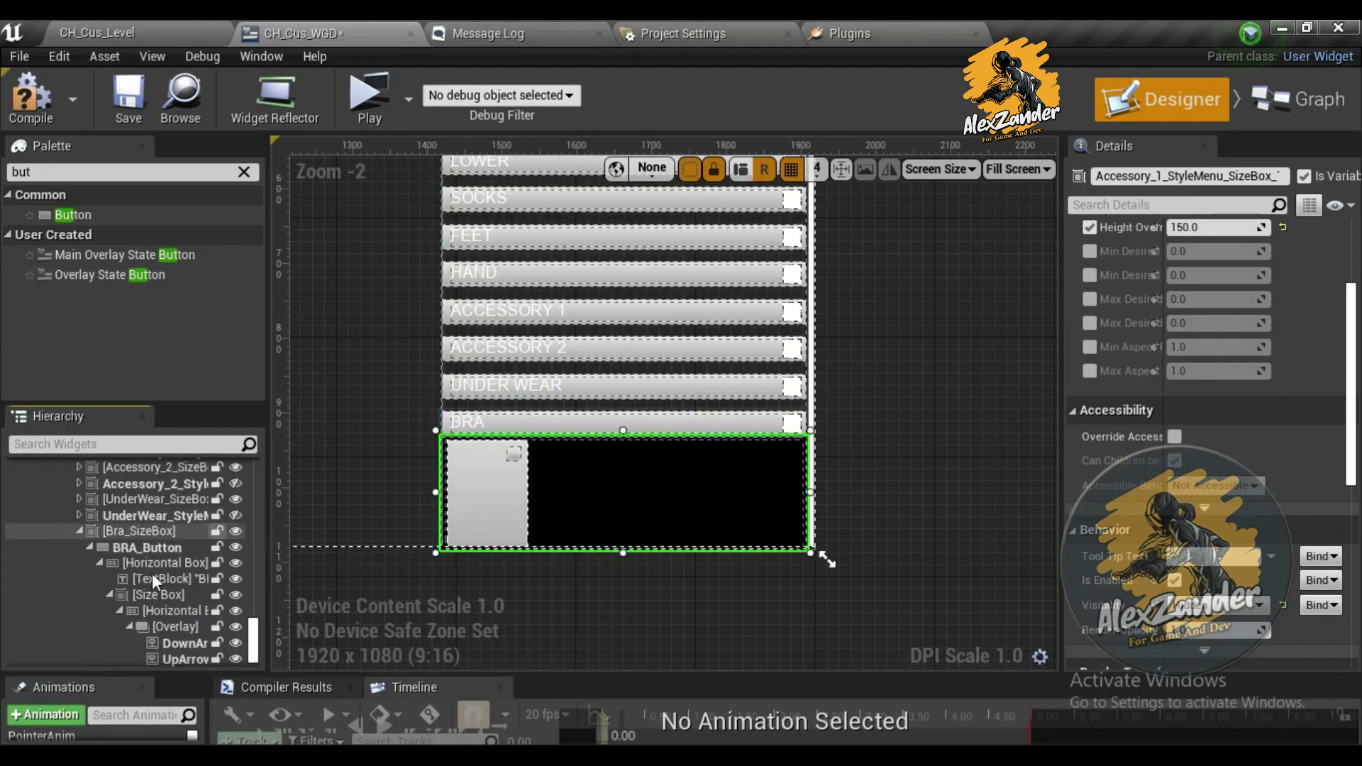
scroll(113, 660, down, 1)
drag(1156, 176, 1096, 176)
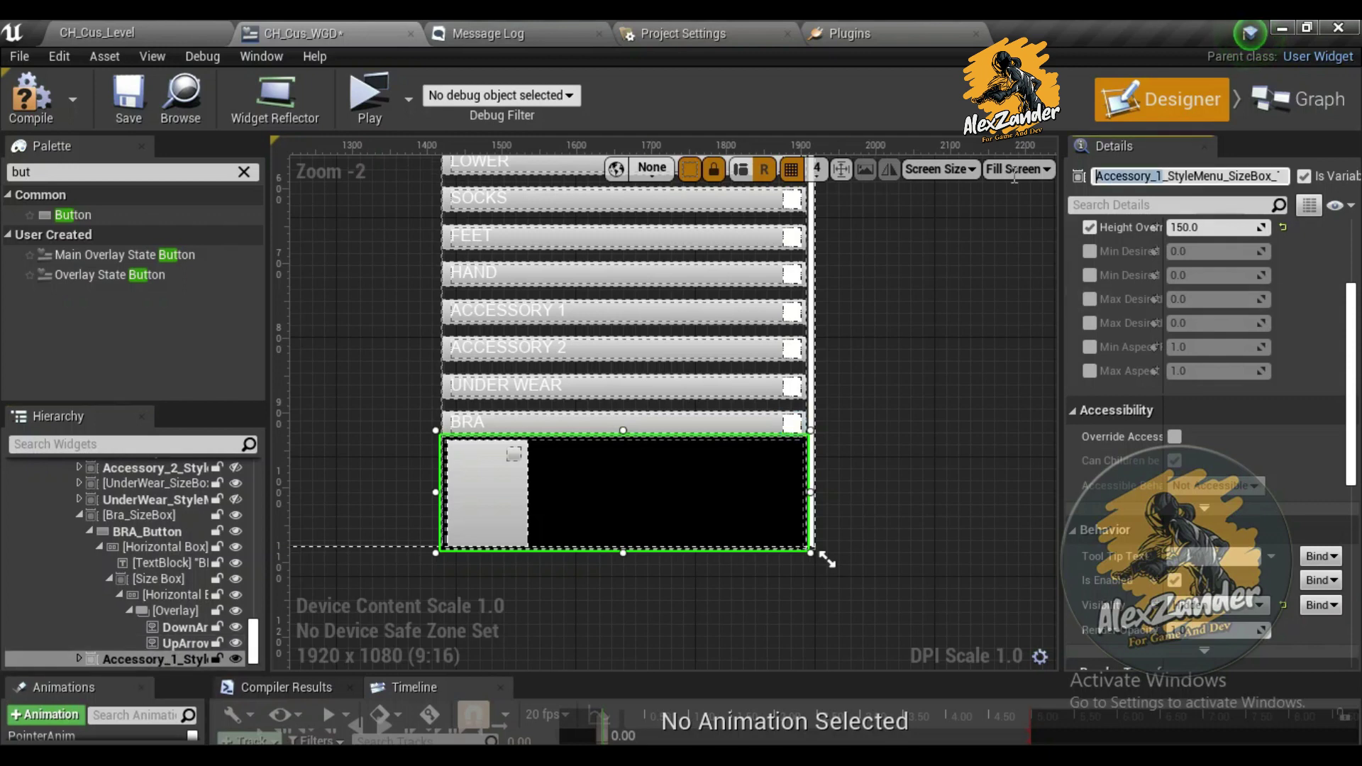
text(BRA)
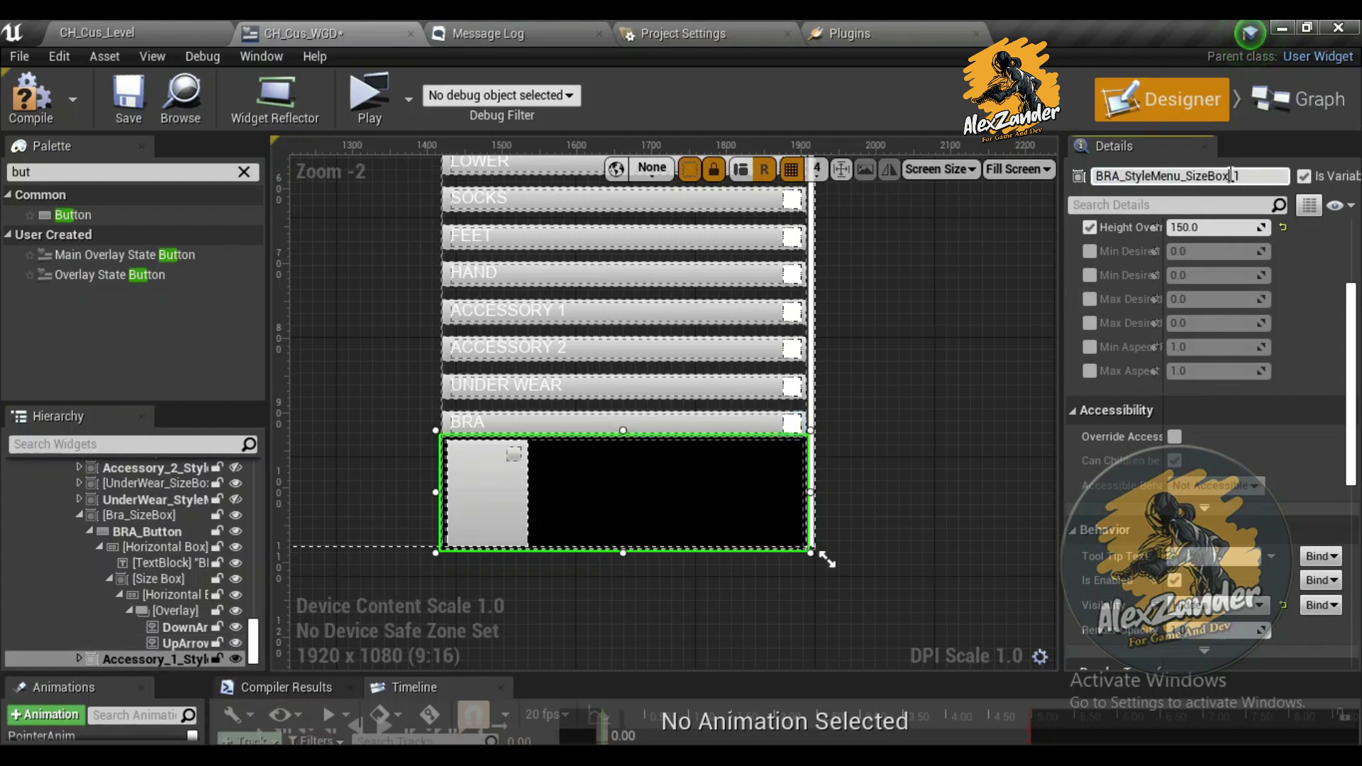
Rename the inner buttons BraSelect_ButtonStyle and SelectColorBraButtonStyle
click(498, 479)
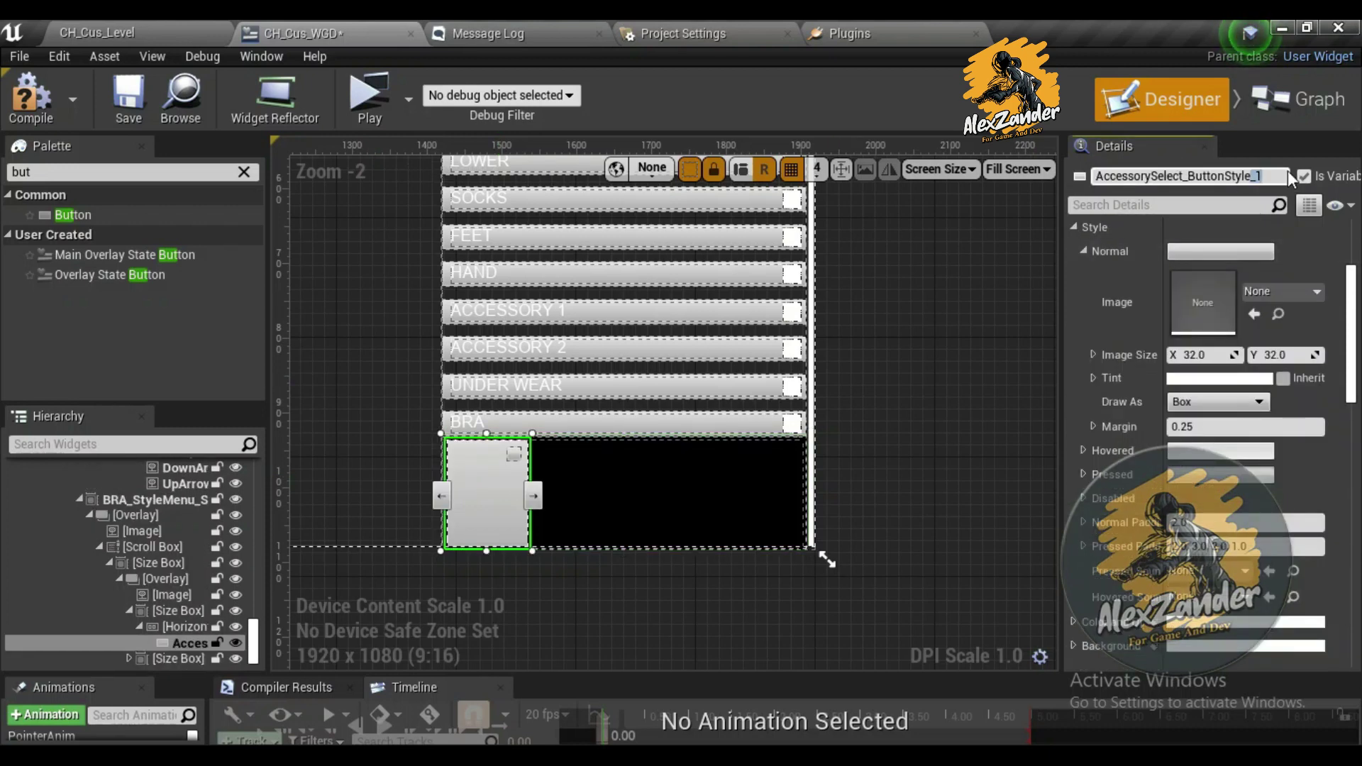
text(Bra)
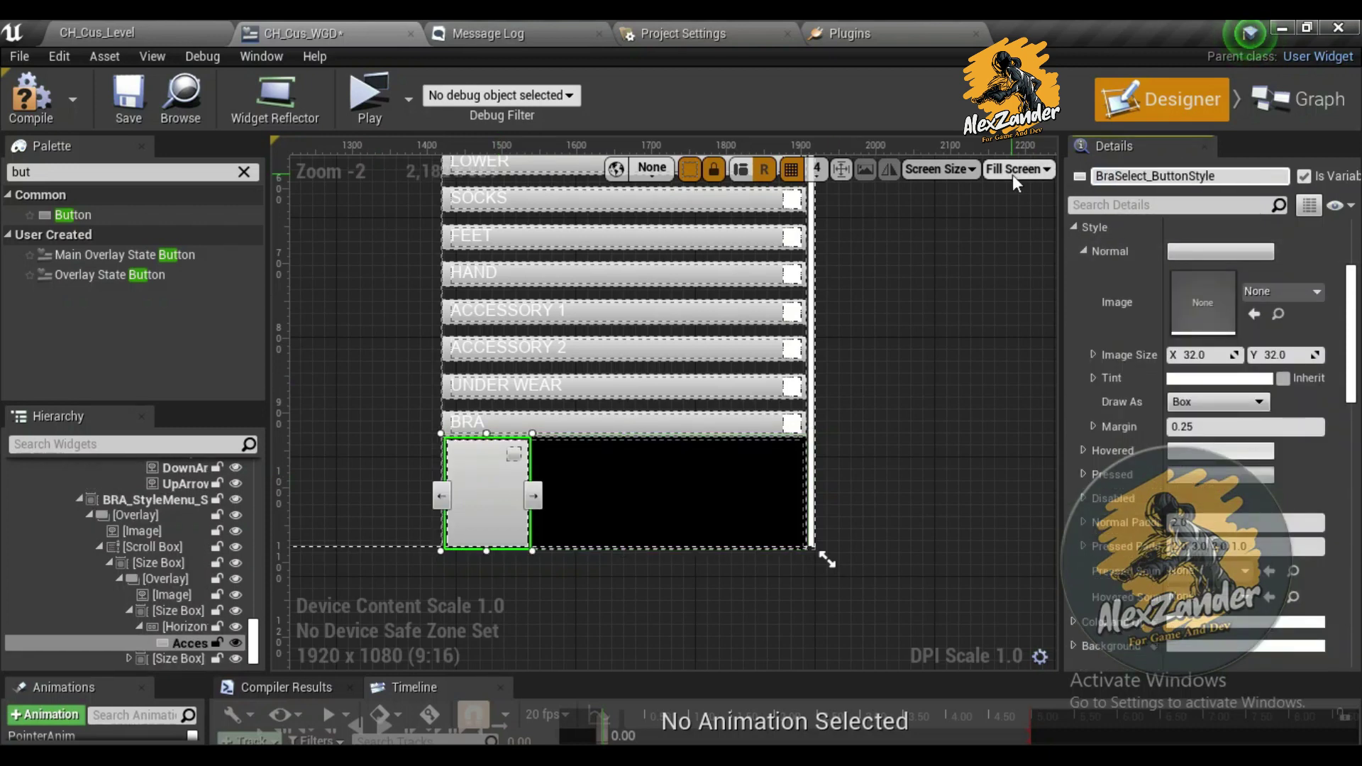
key(Return)
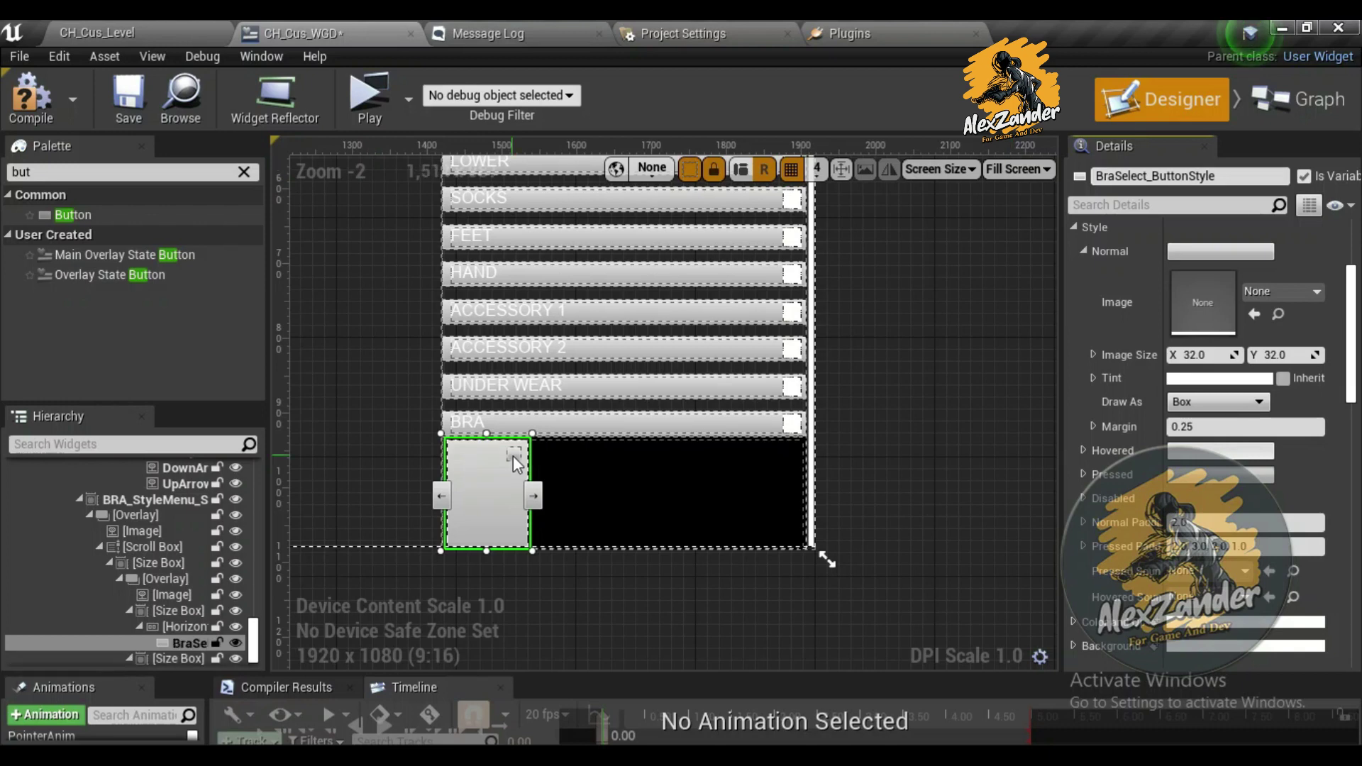
click(514, 458)
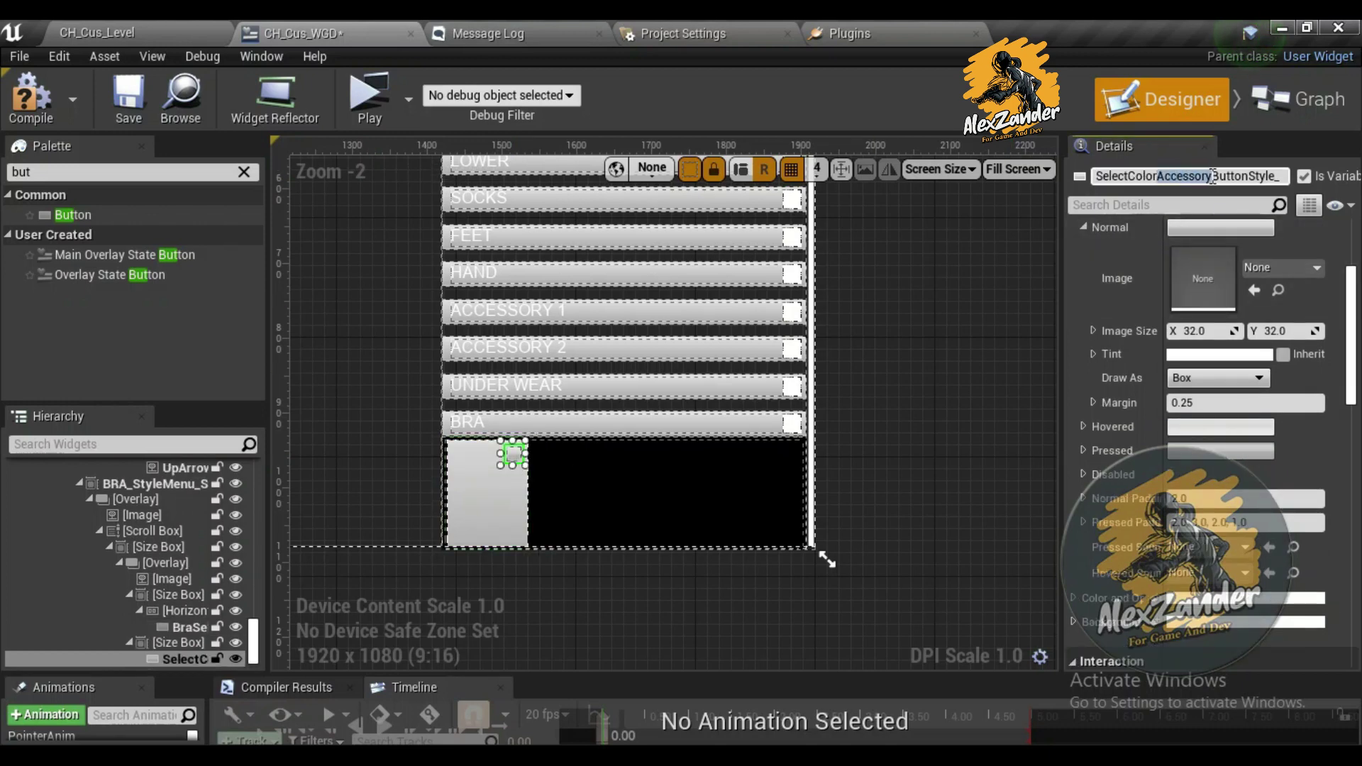
text(Bra)
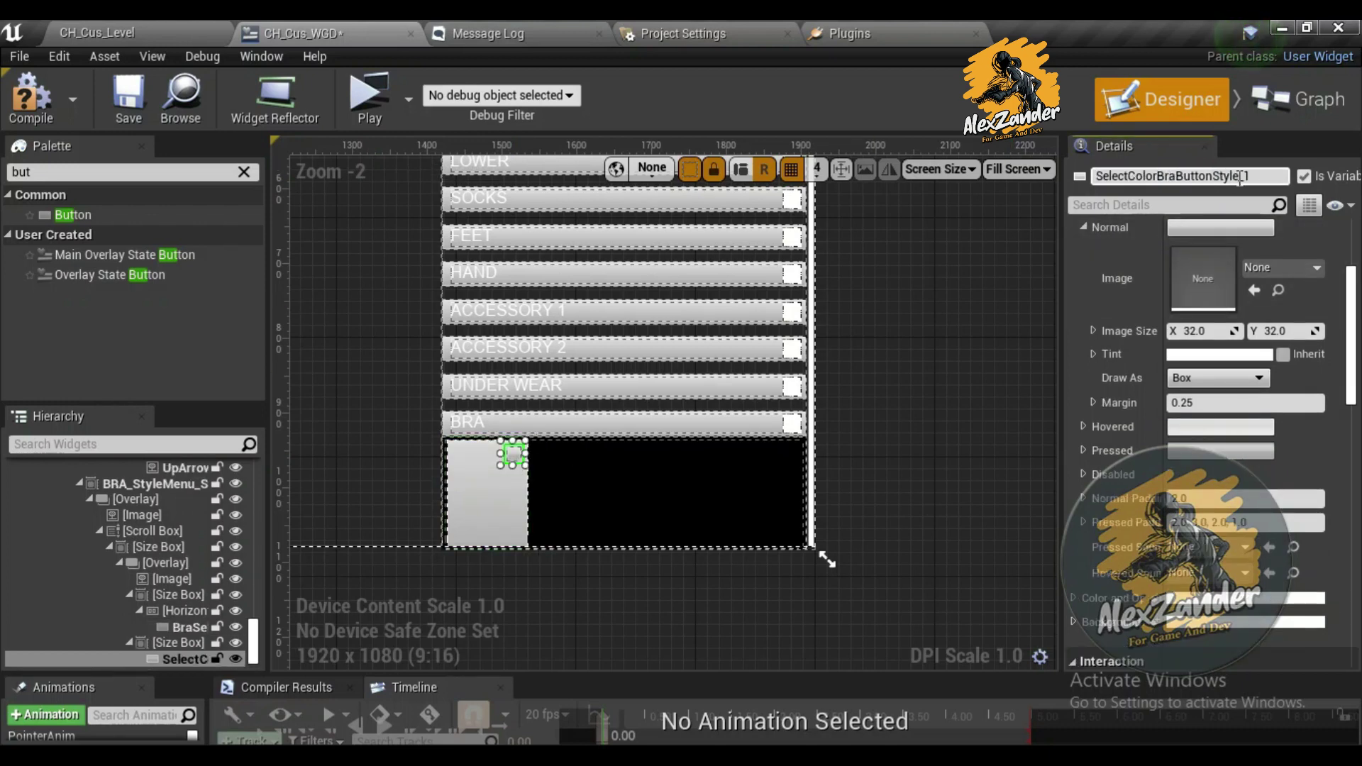
click(81, 484)
click(80, 516)
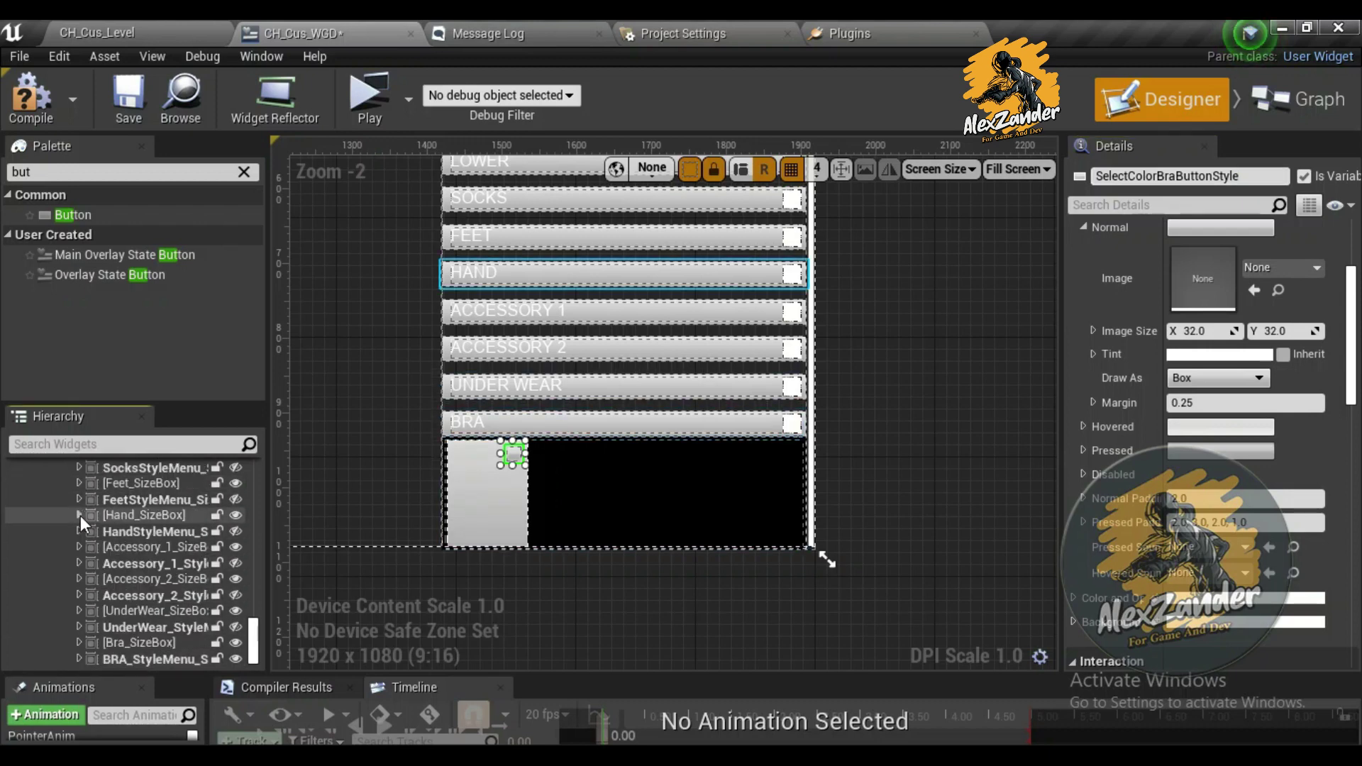
Move the UnderWear and Bra size boxes and style menus above Upper_SizeBox
click(238, 628)
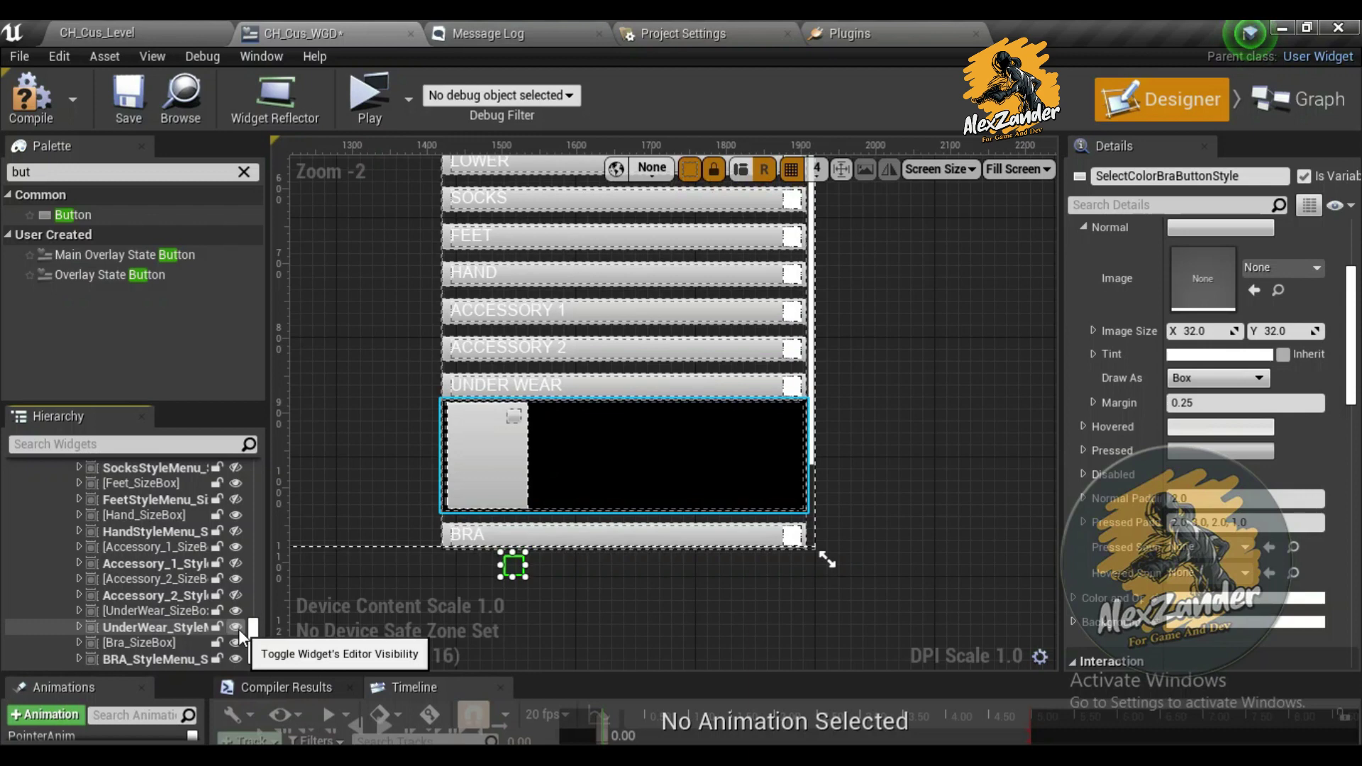
click(155, 612)
ctrl+click(155, 624)
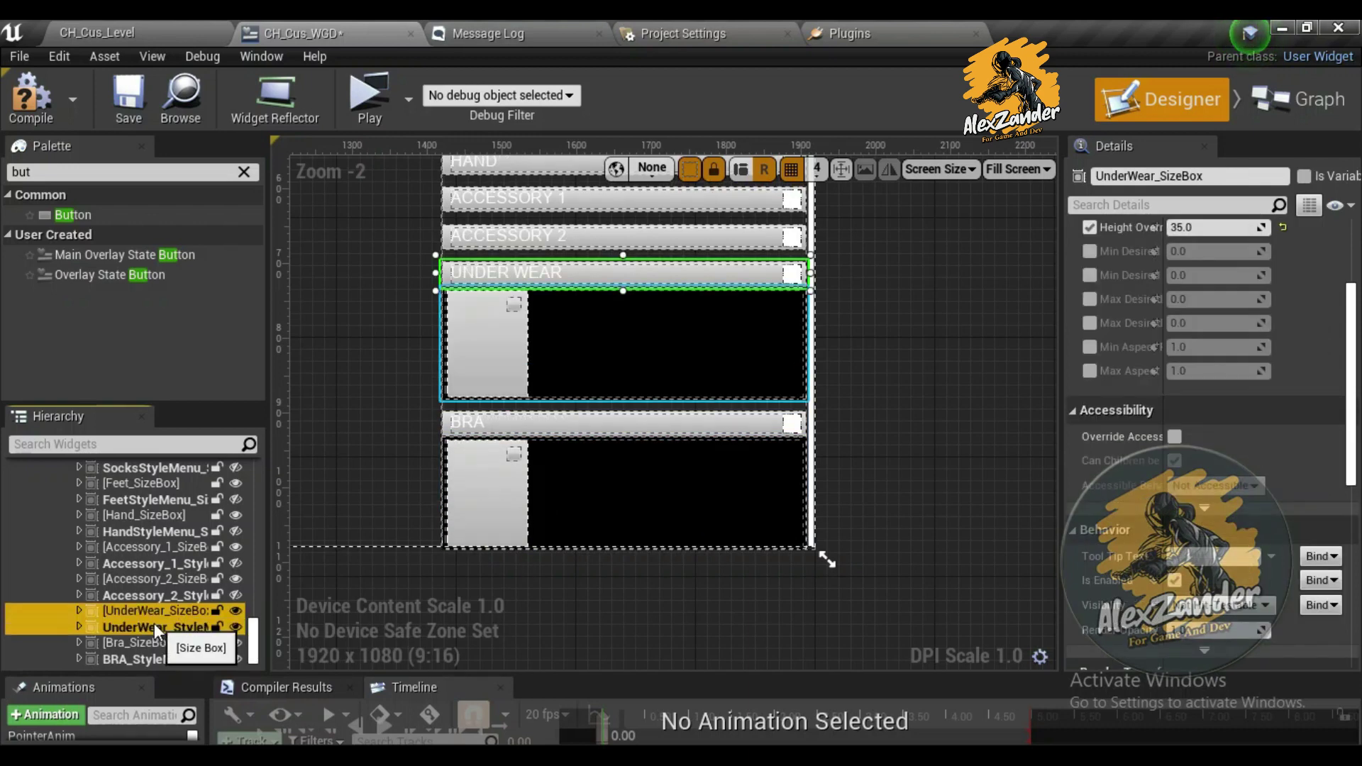
ctrl+click(154, 641)
ctrl+click(157, 658)
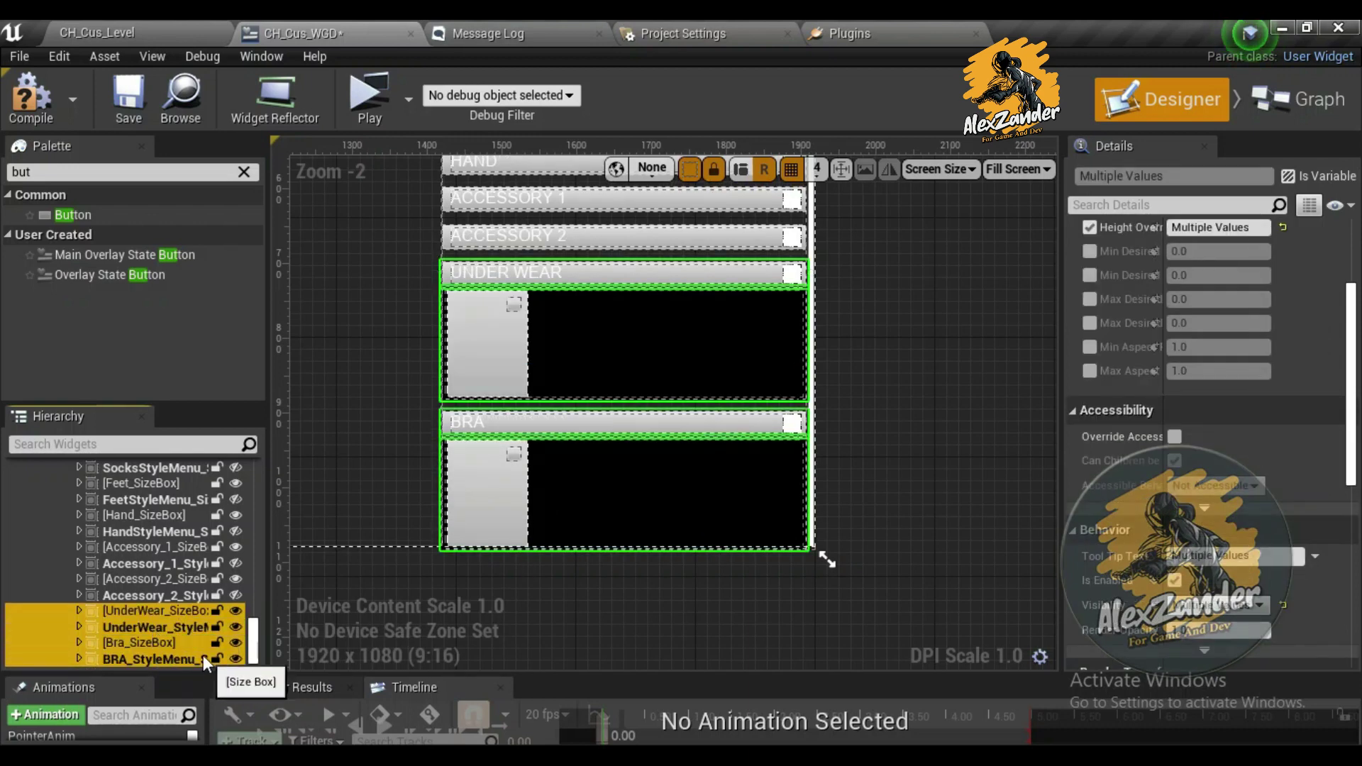
mouse_move(174, 589)
mouse_down()
mouse_move(141, 495)
mouse_move(149, 511)
mouse_up()
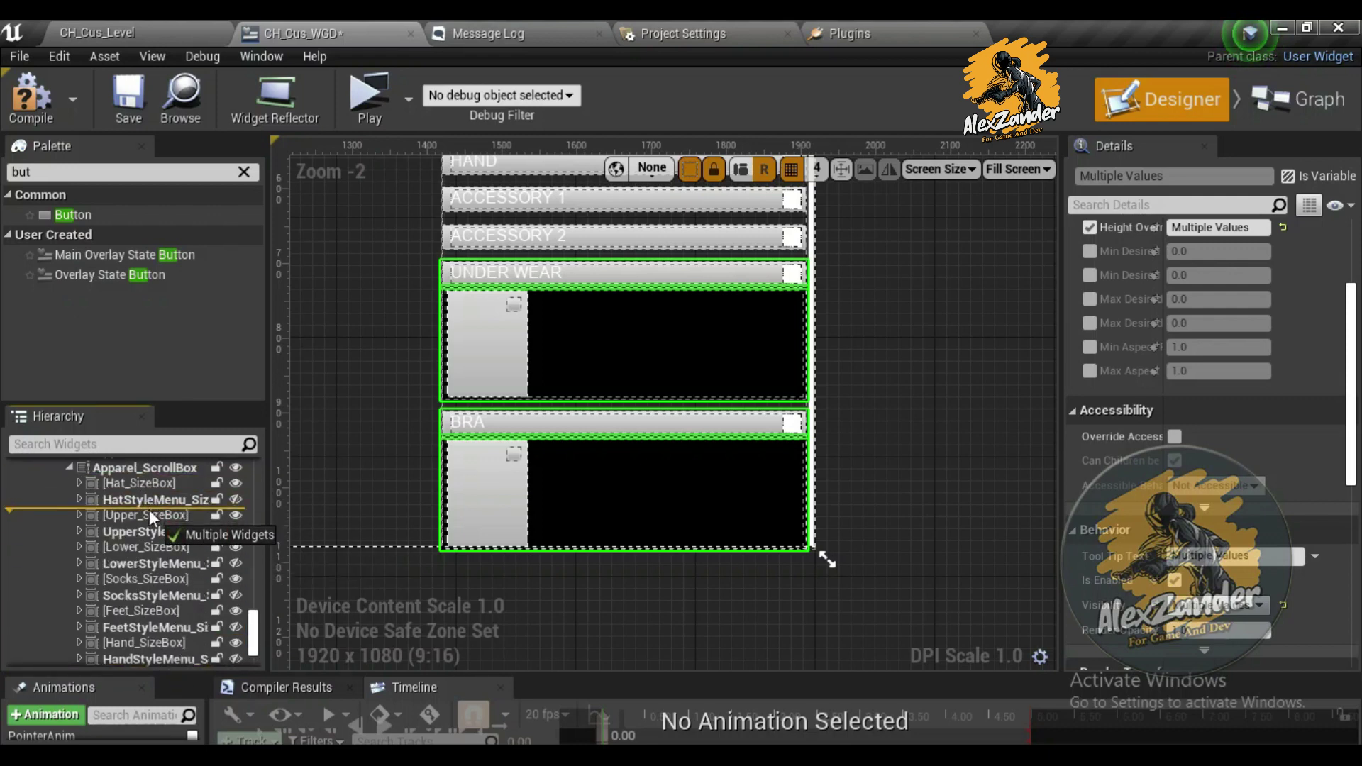
drag(149, 510, 149, 510)
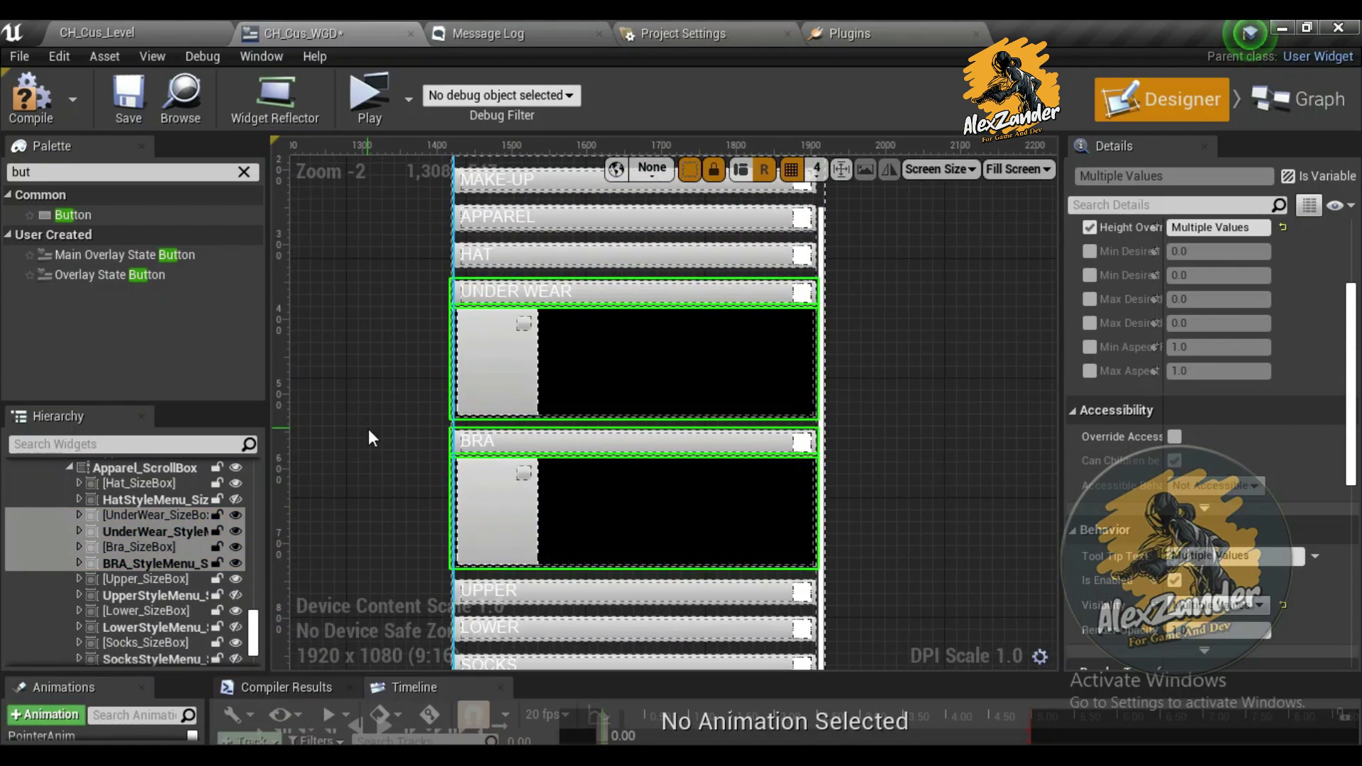
Hide the UnderWear and Bra style menus on the canvas
click(381, 415)
scroll(382, 414, down, 6)
scroll(382, 415, up, 3)
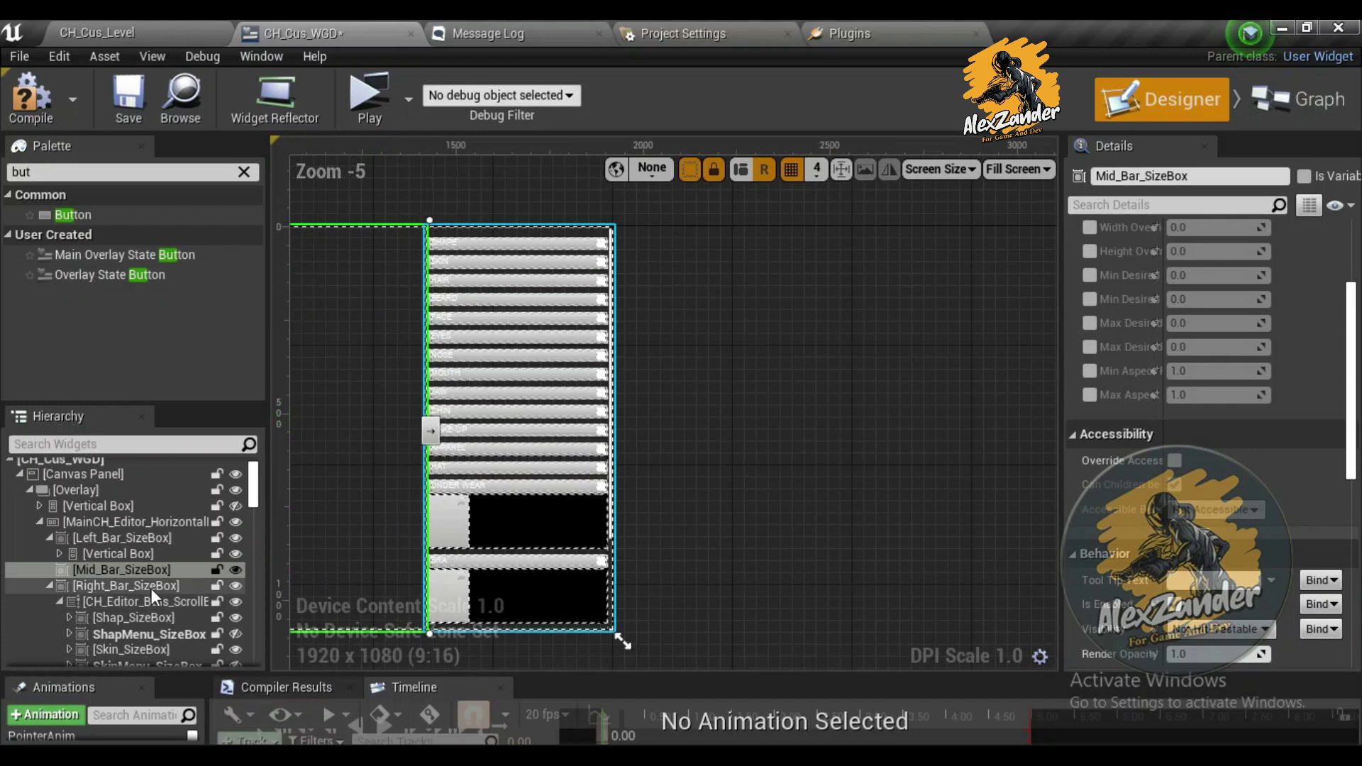
click(49, 586)
shift+click(51, 593)
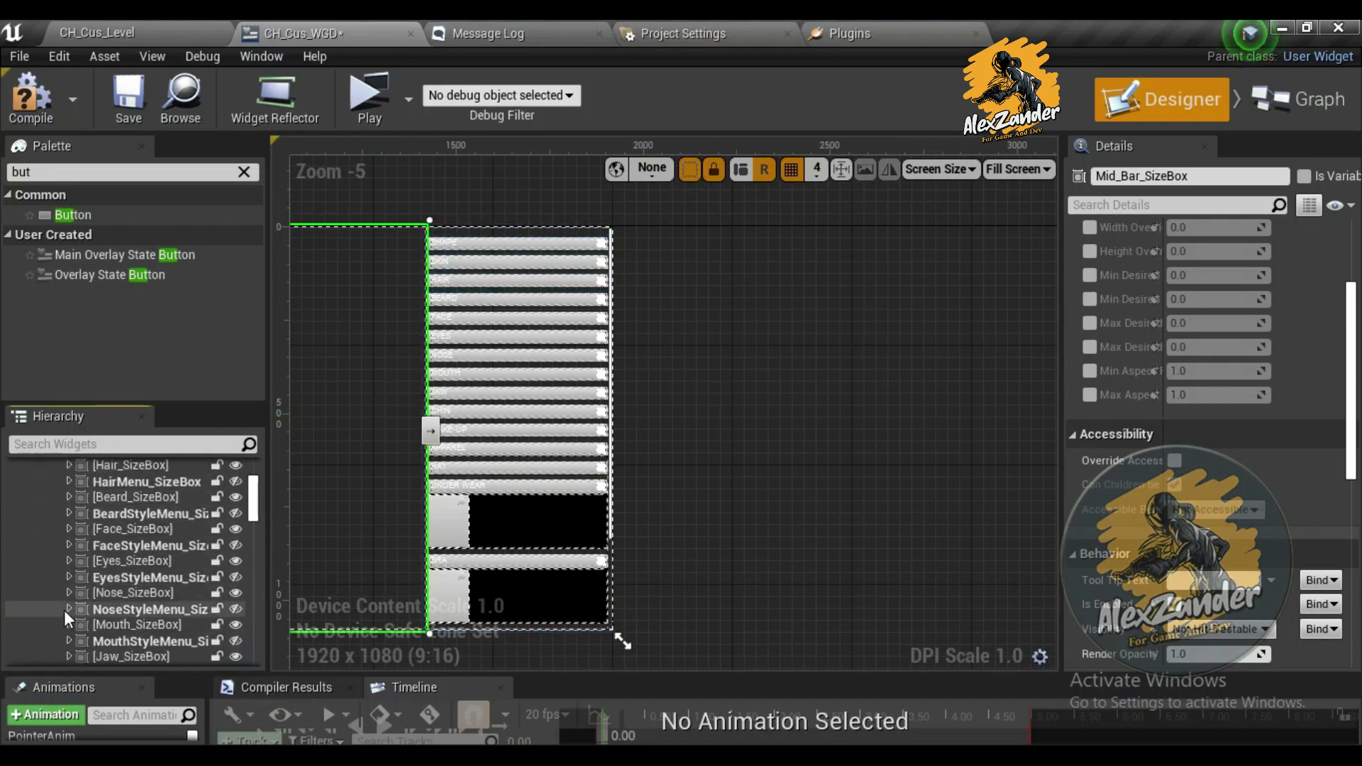
scroll(65, 612, up, 3)
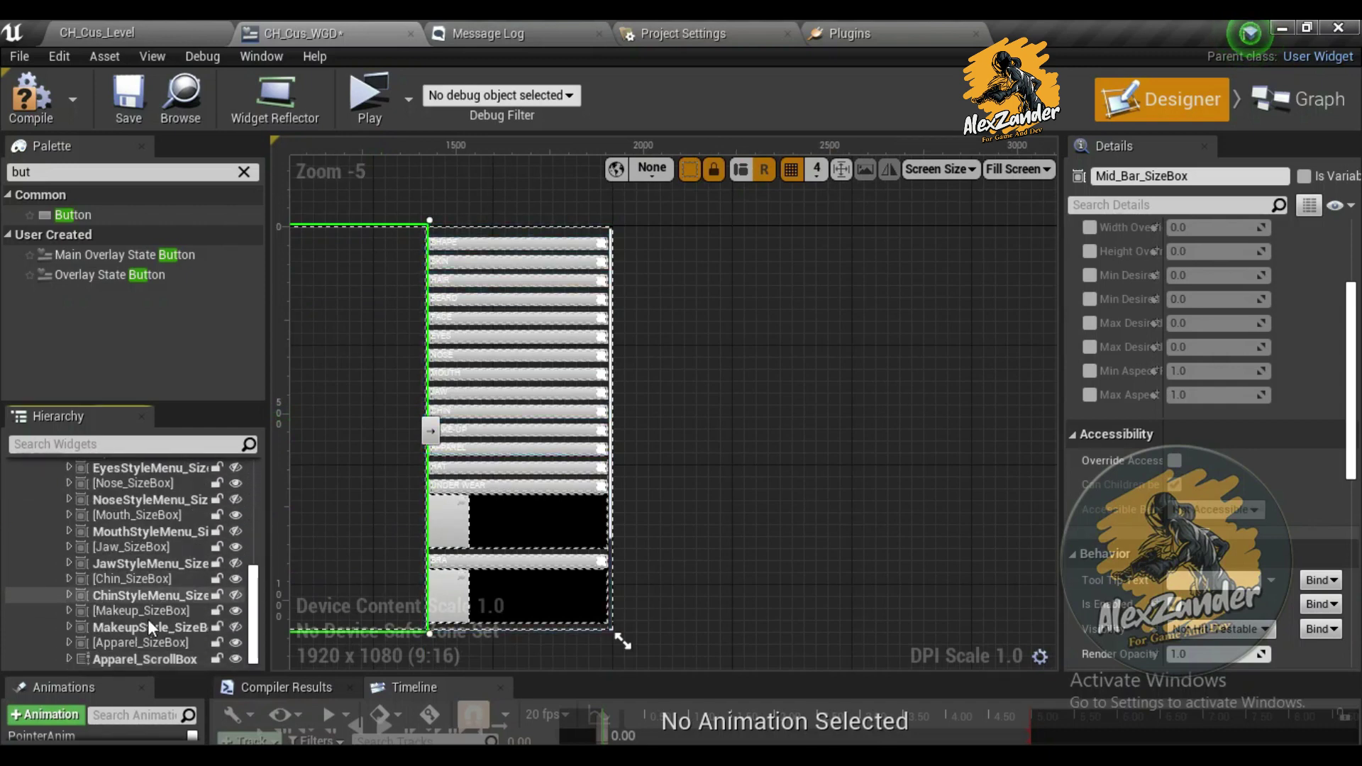
scroll(186, 612, up, 2)
scroll(186, 612, up, 2)
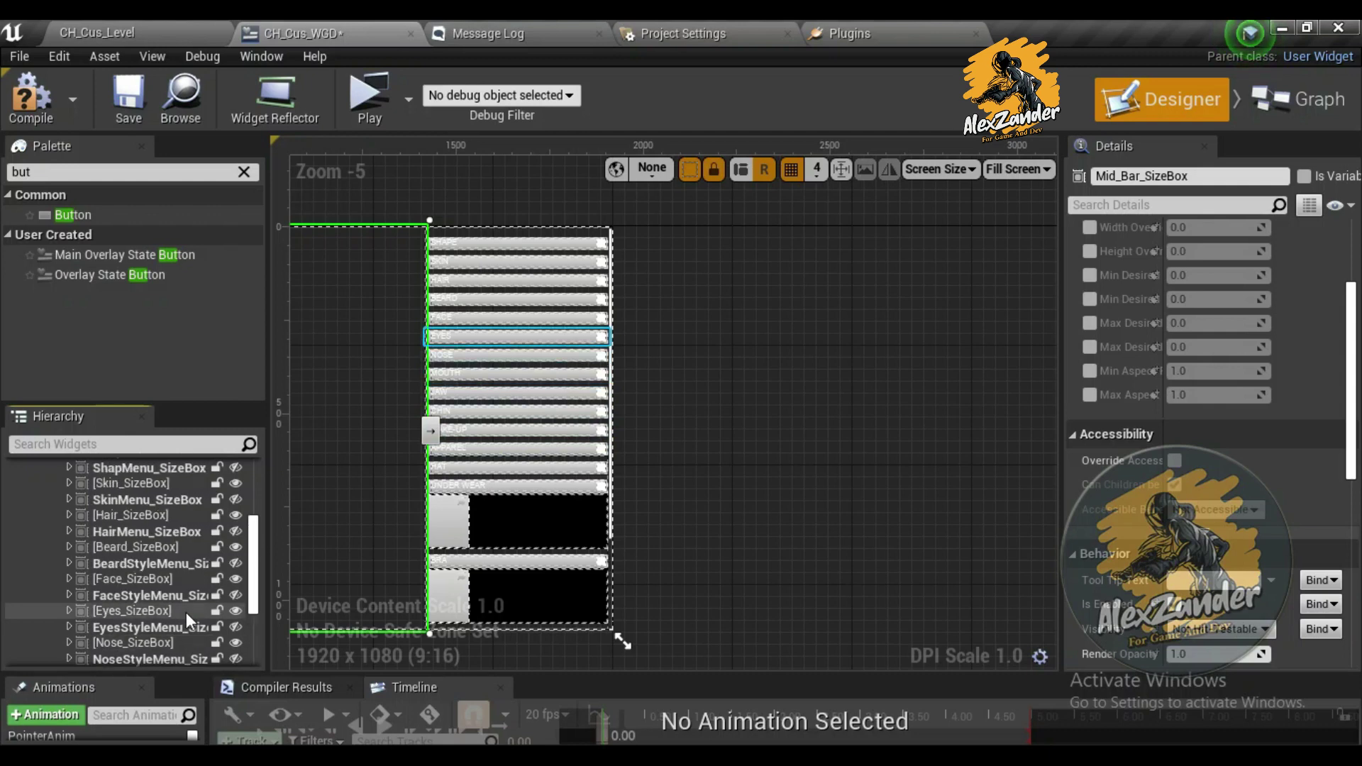
scroll(185, 612, up, 2)
scroll(117, 583, down, 5)
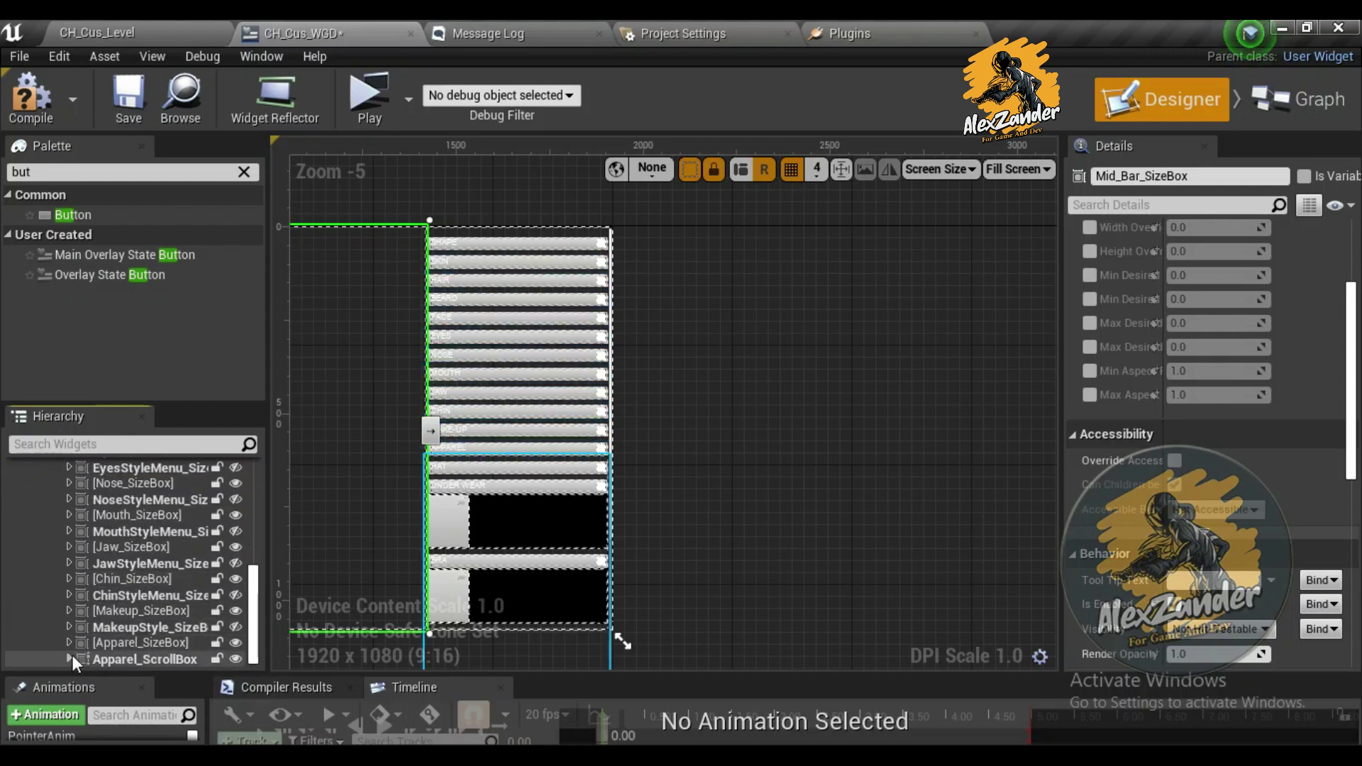
scroll(91, 641, down, 3)
click(235, 595)
click(235, 627)
Pan down to the three bottom buttons and select the Light Settings button
right_drag(390, 541, 570, 528)
scroll(780, 369, up, 3)
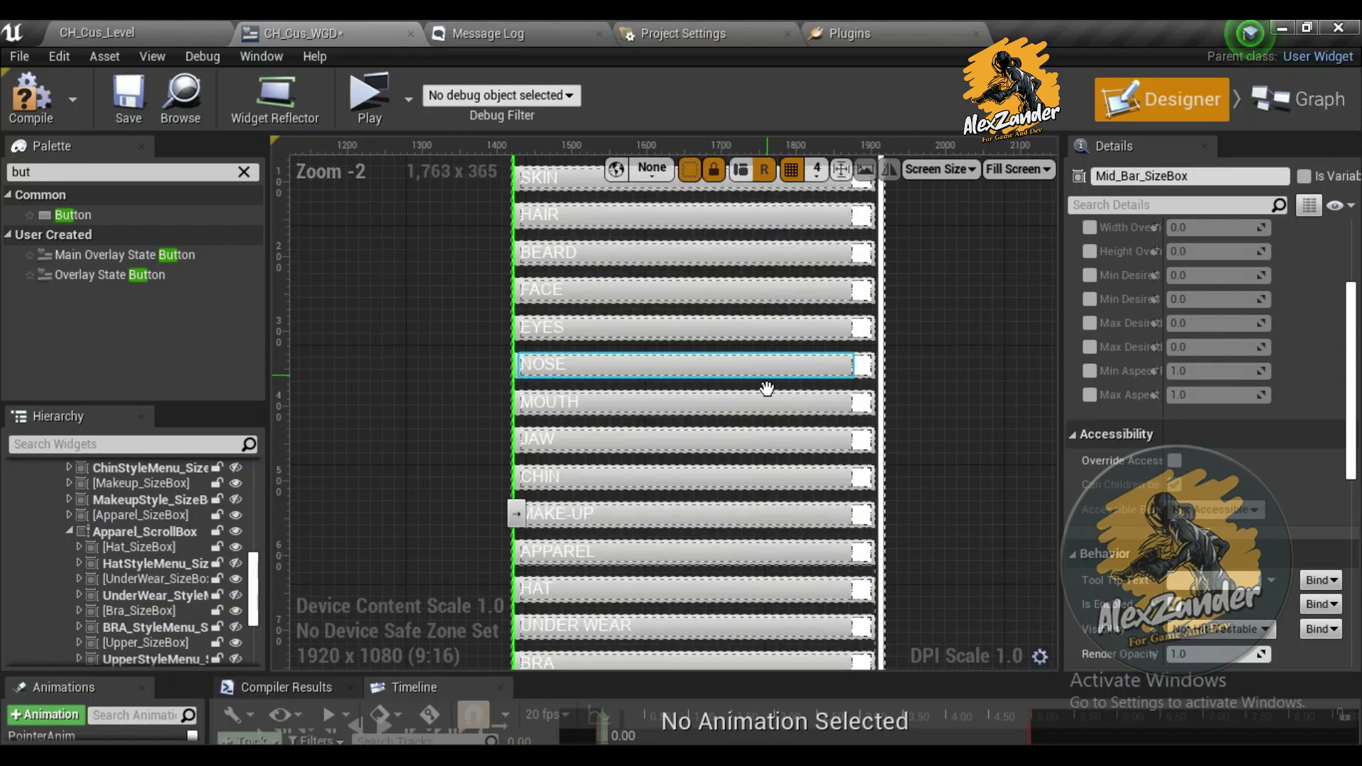
right_drag(793, 502, 787, 83)
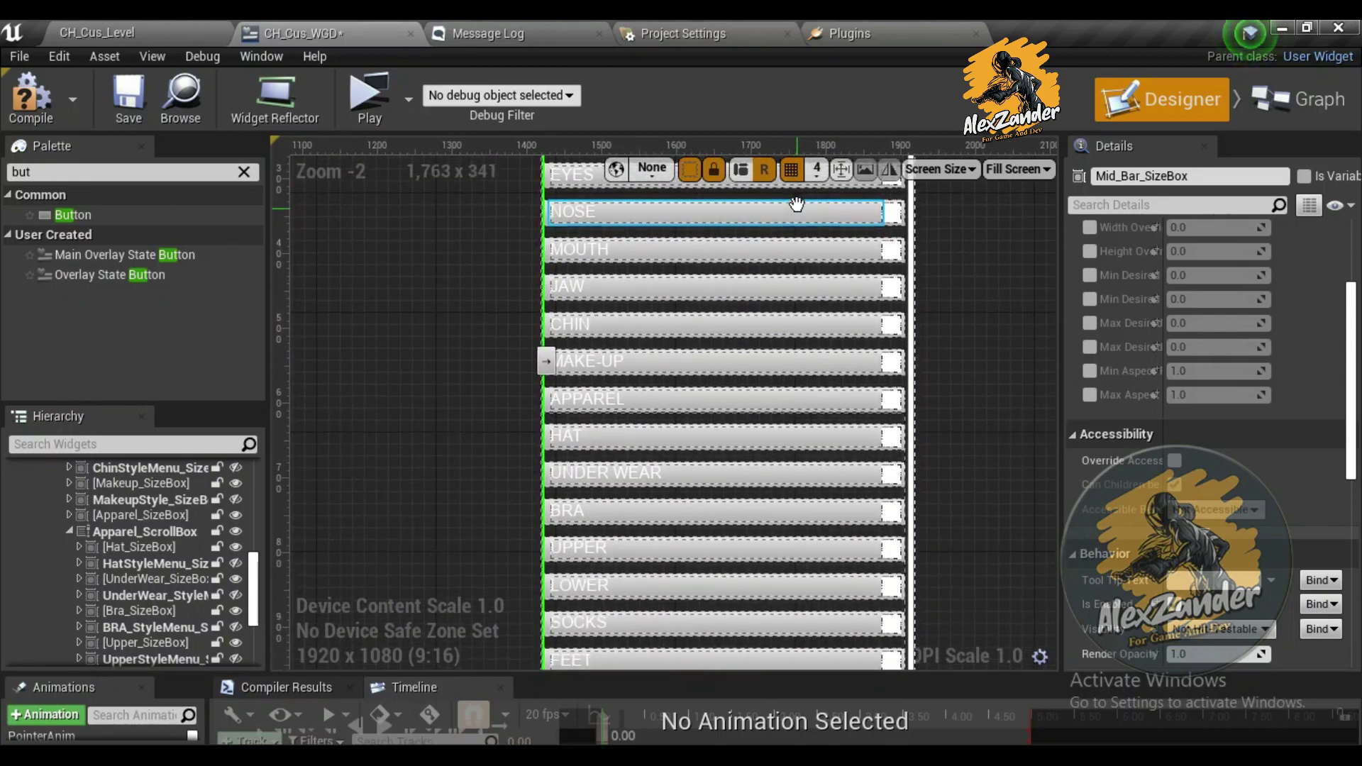
mouse_move(486, 349)
right_down()
mouse_move(714, 484)
mouse_move(815, 394)
right_up()
click(572, 430)
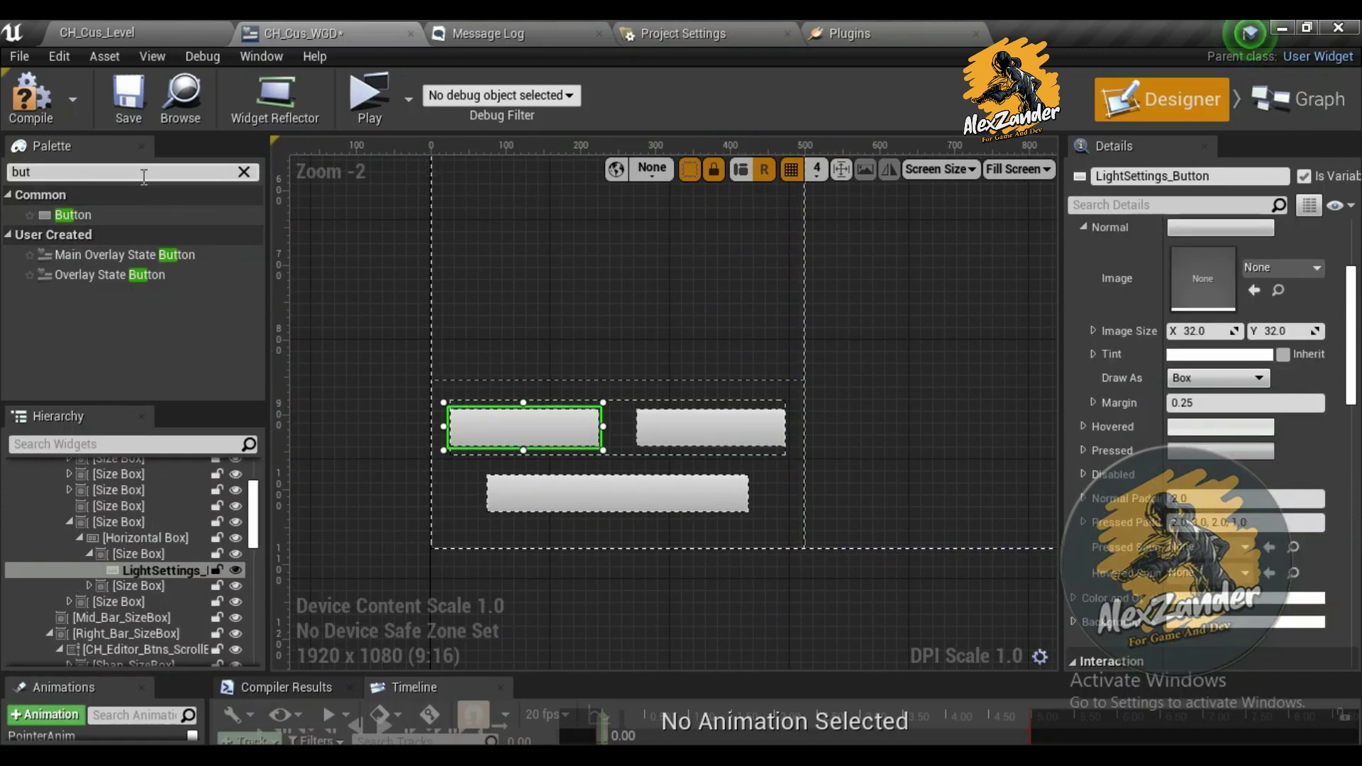
Drop a Text widget into the Light Settings button and set its text to 'Light Settings'
key(BackSpace)
key(BackSpace)
key(BackSpace)
text(text)
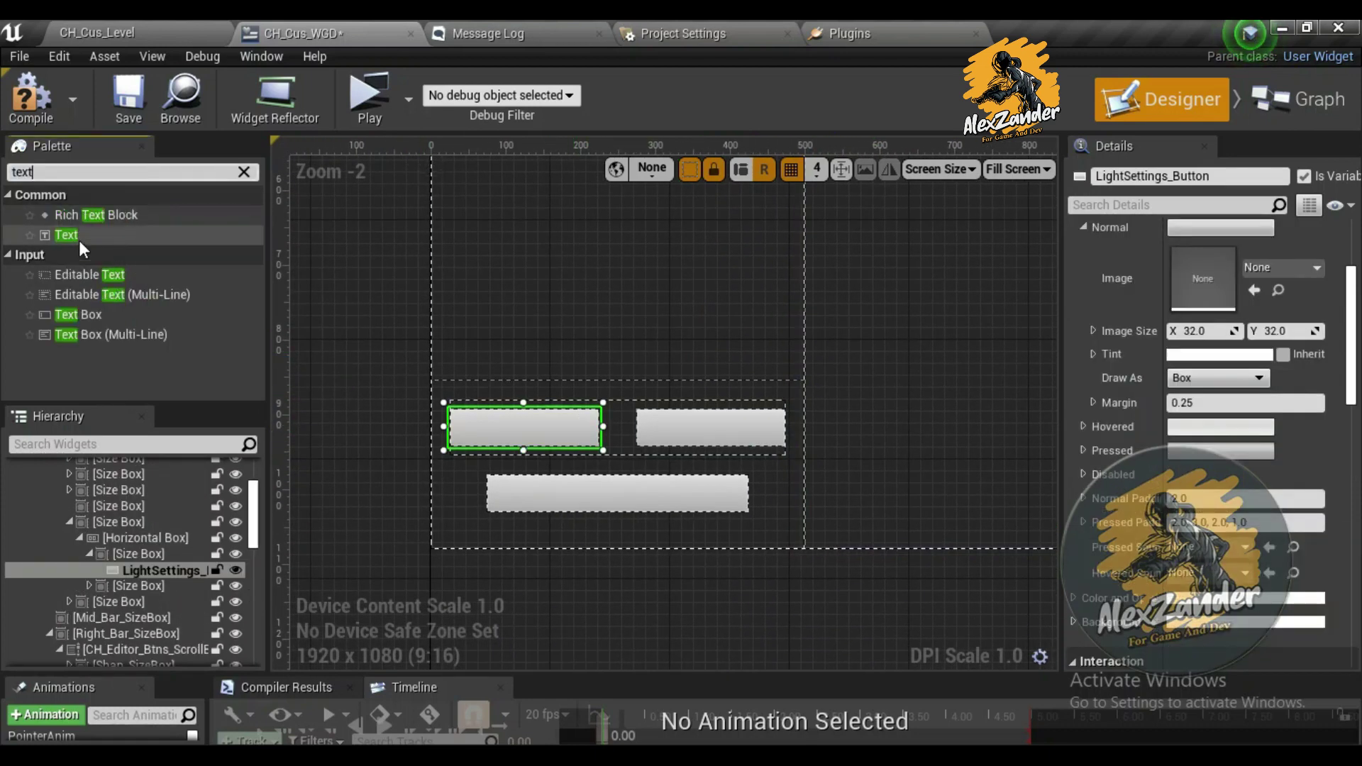
drag(78, 240, 524, 426)
click(1244, 382)
text(Li)
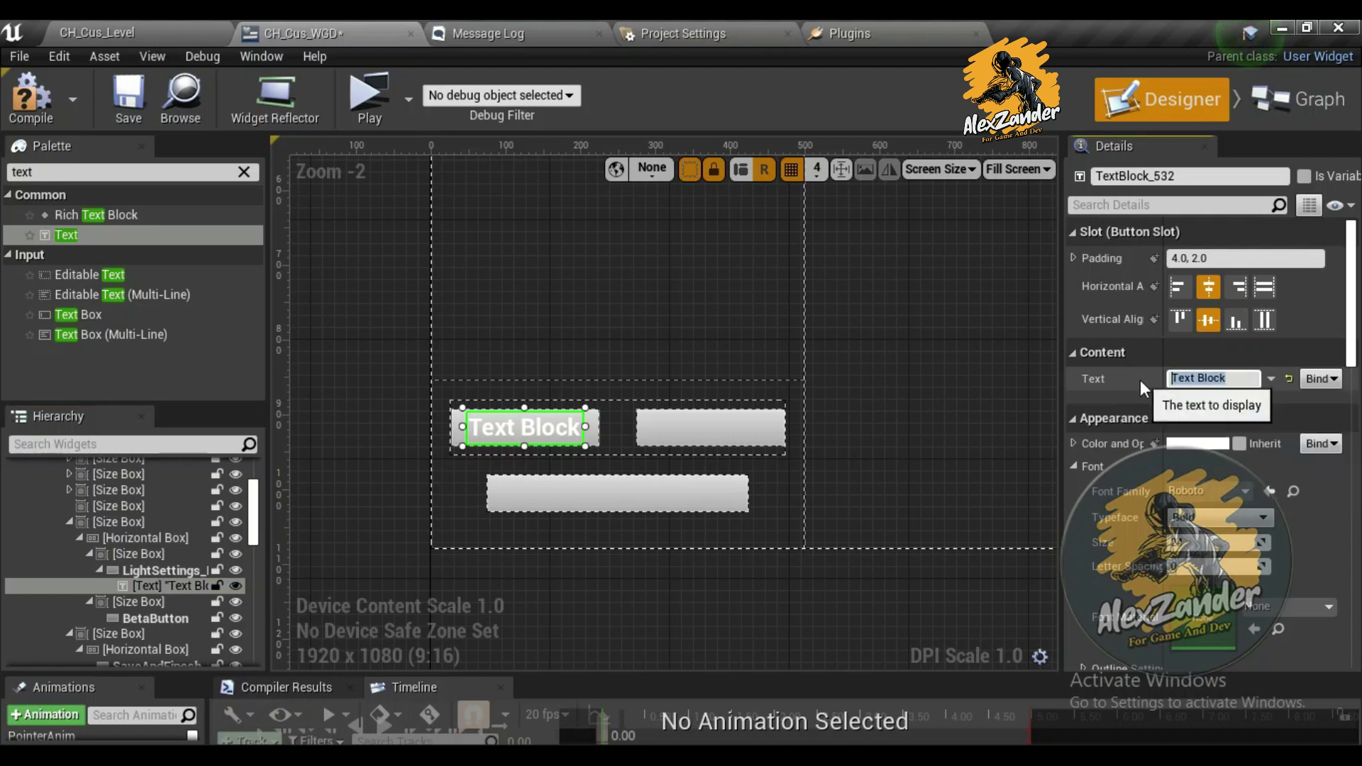
text(ght Settings)
key(Return)
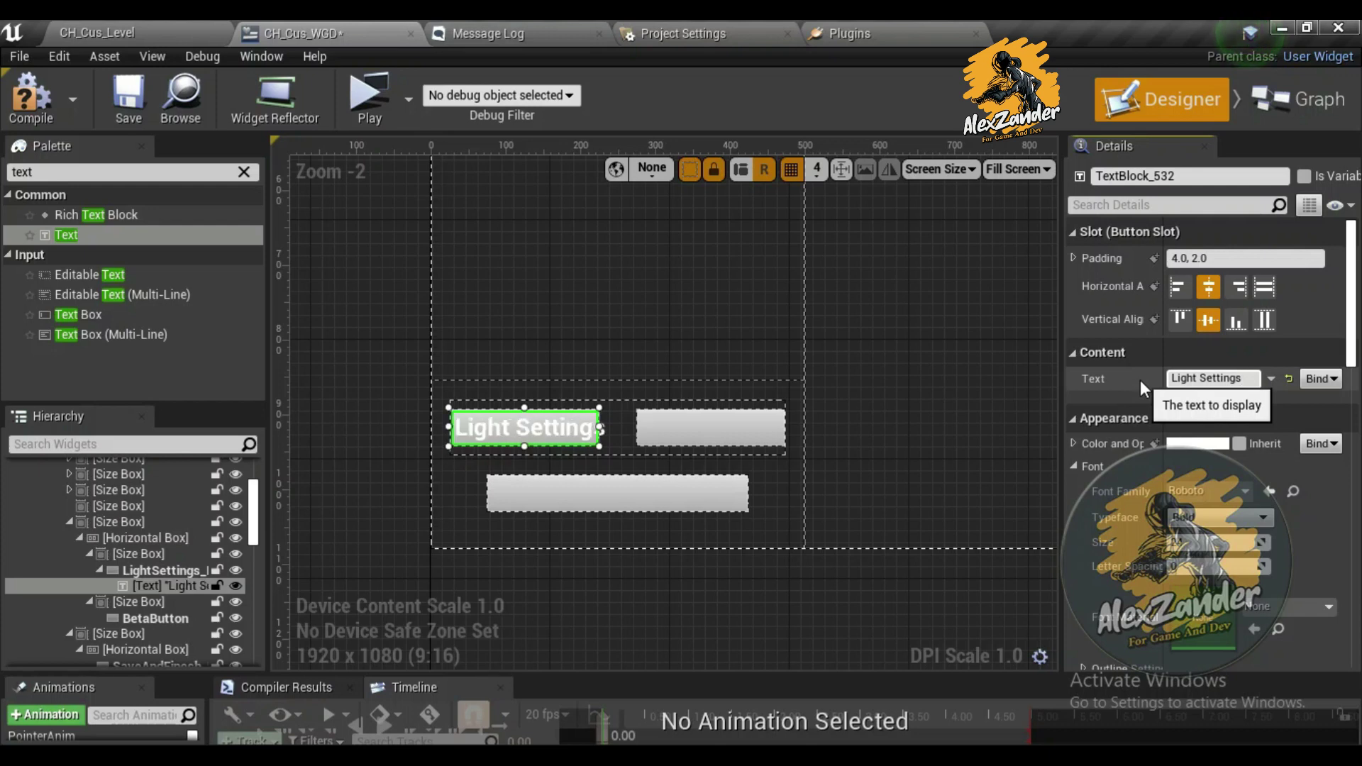
Give the label size 16, horizontal fill and the ARIAL_Font font family
drag(1209, 542, 1177, 542)
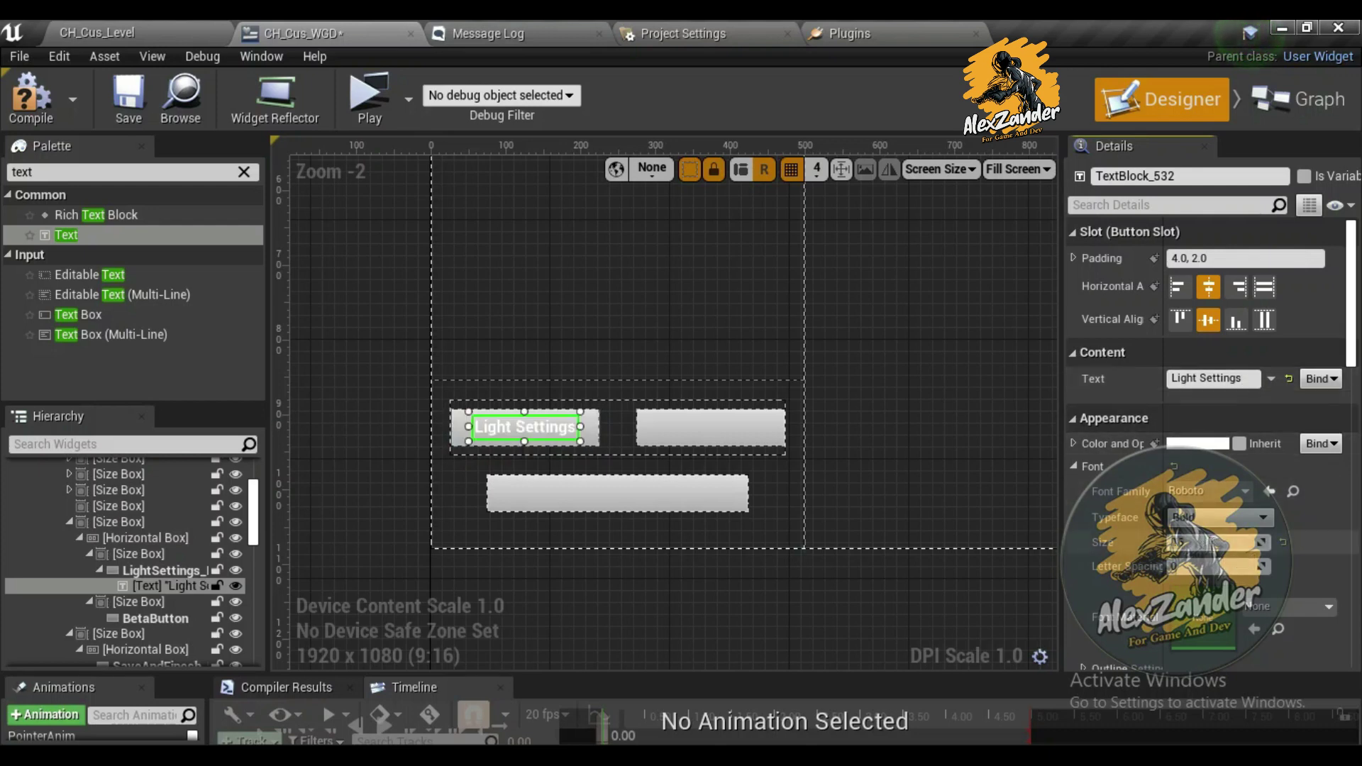
click(1265, 287)
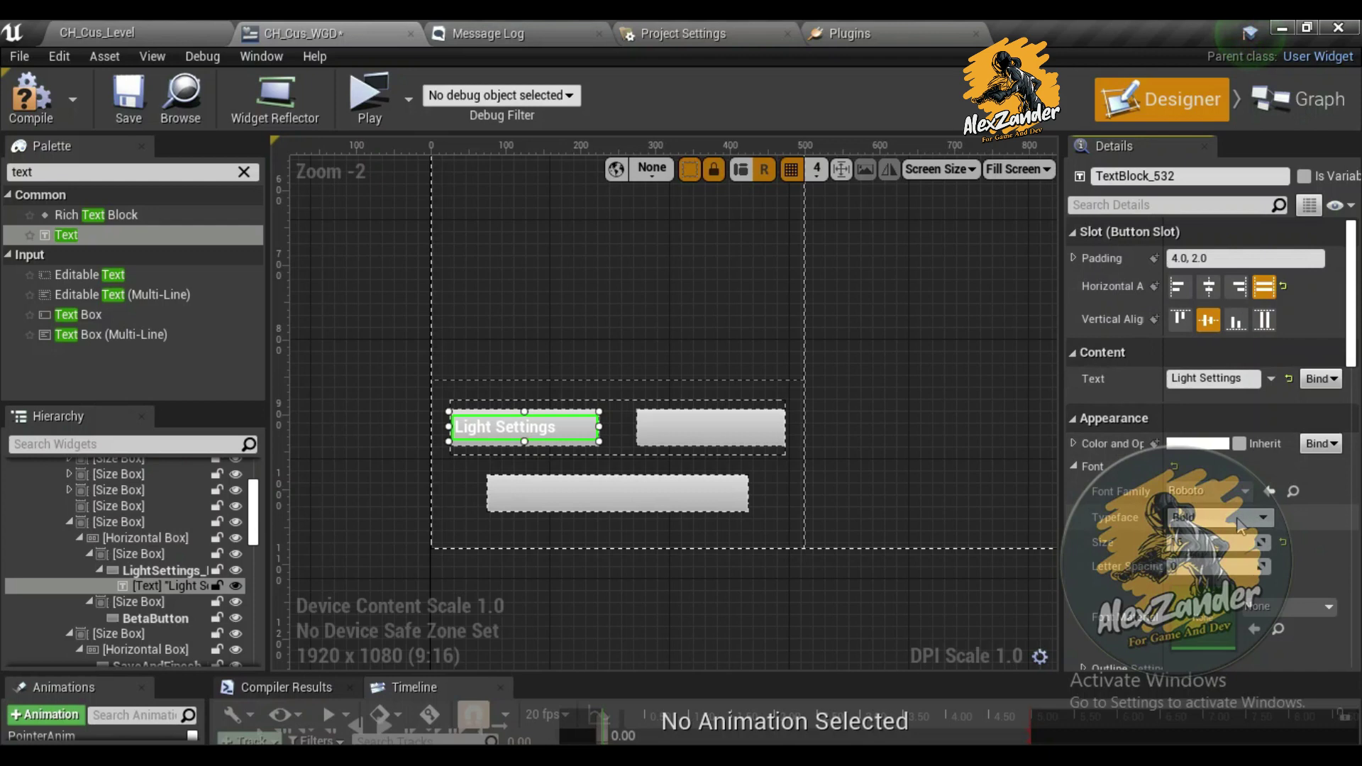
click(1241, 497)
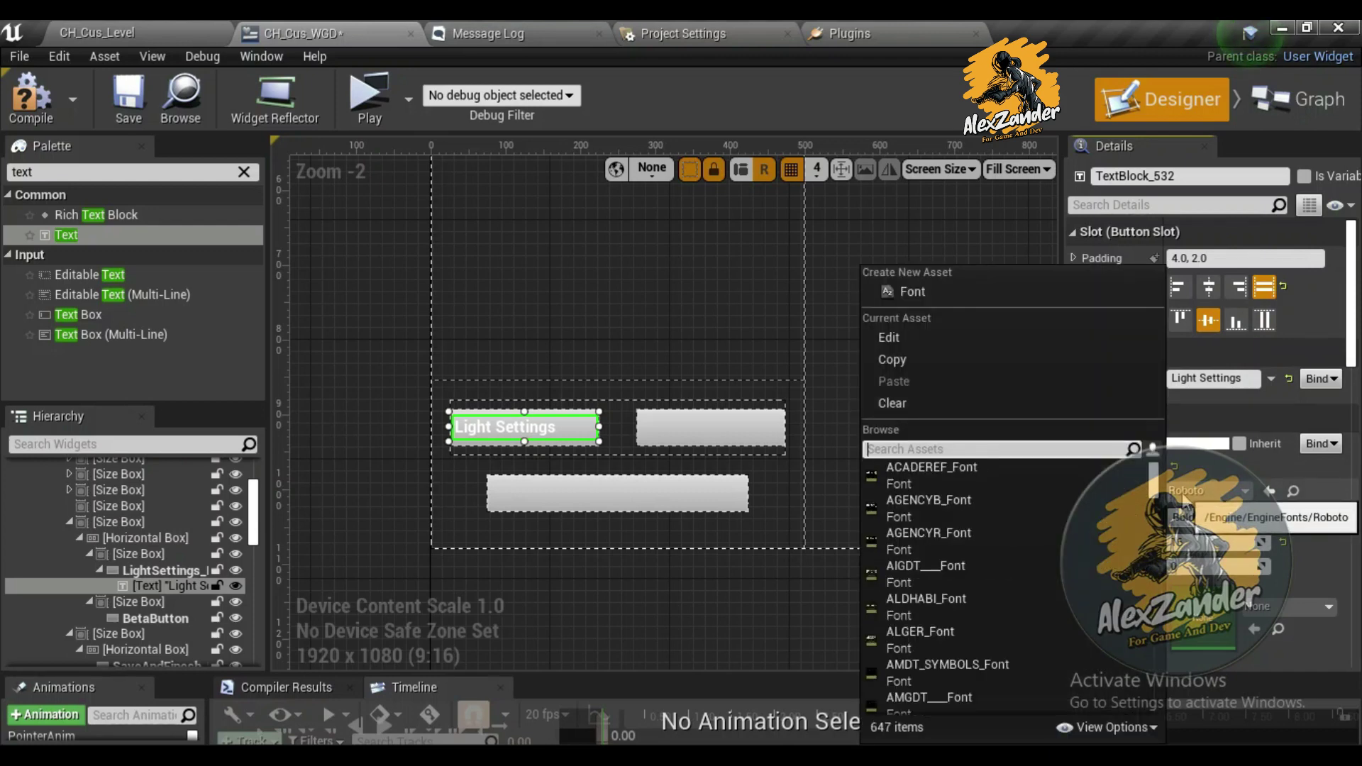
scroll(1025, 585, down, 3)
scroll(1019, 593, down, 3)
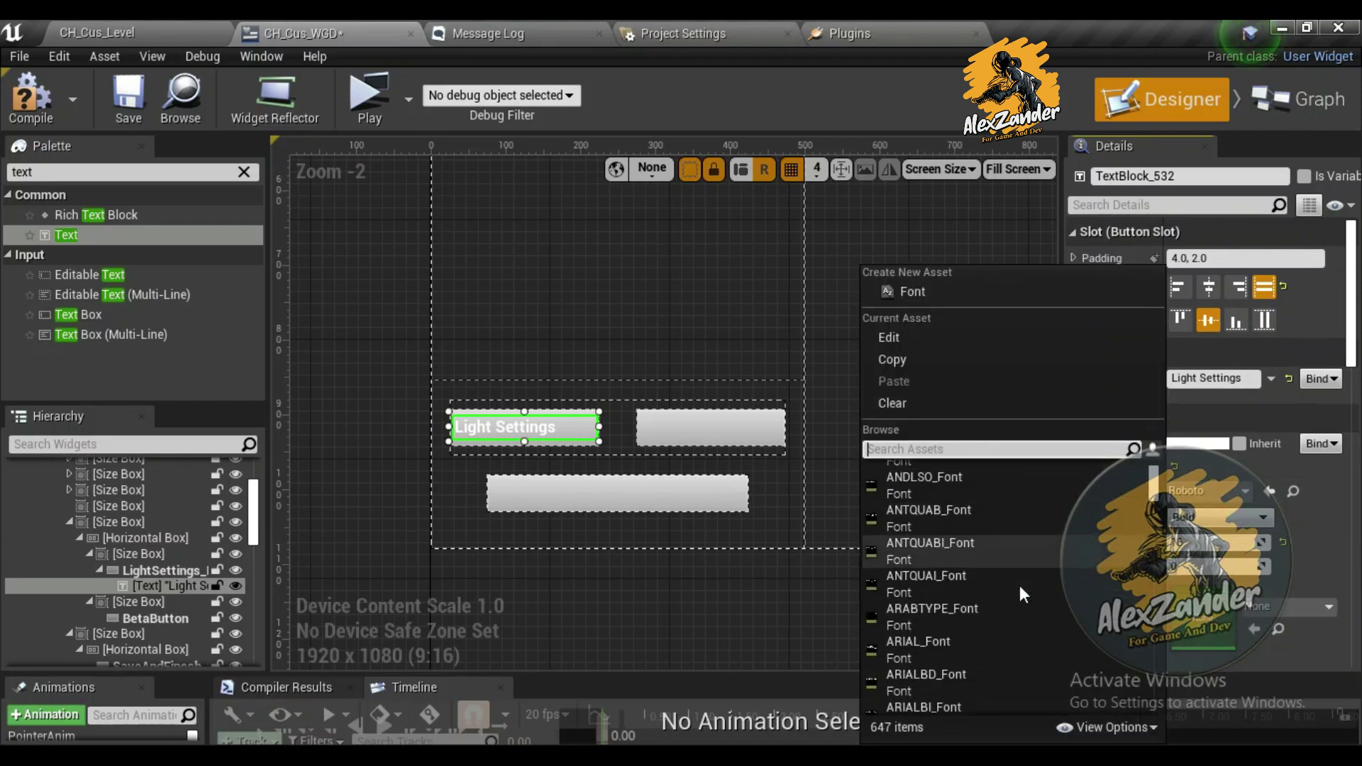
scroll(1019, 586, down, 2)
click(955, 542)
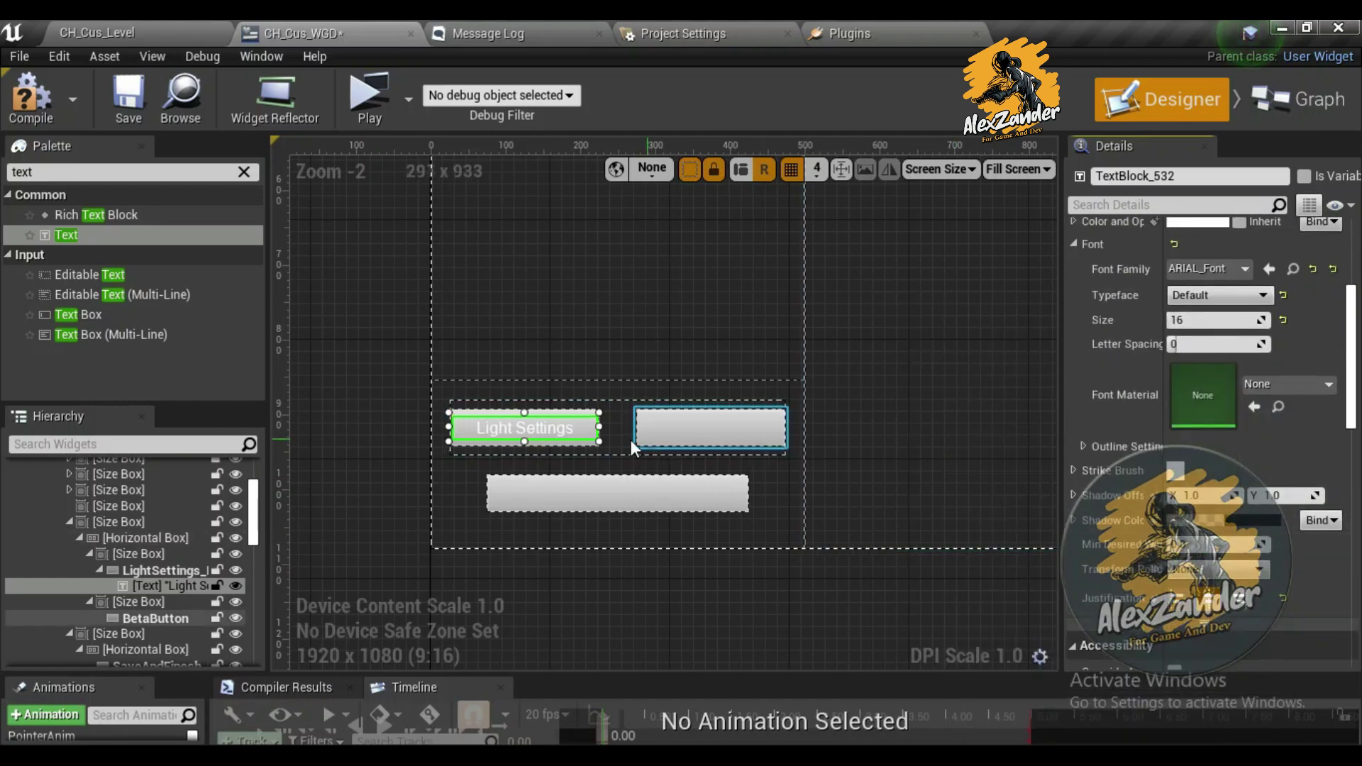
right_click(167, 586)
Wrap the Light Settings label text in a new container box
mouse_move(278, 556)
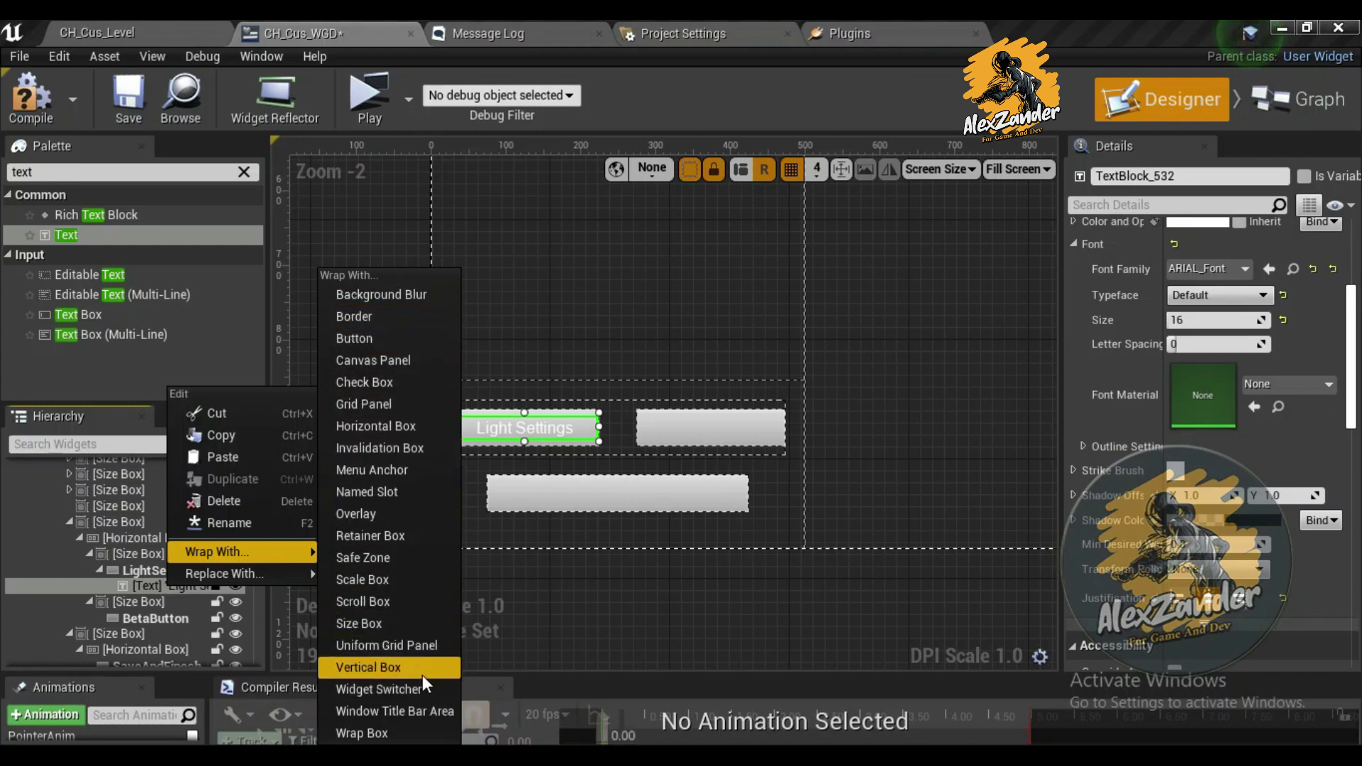
click(154, 620)
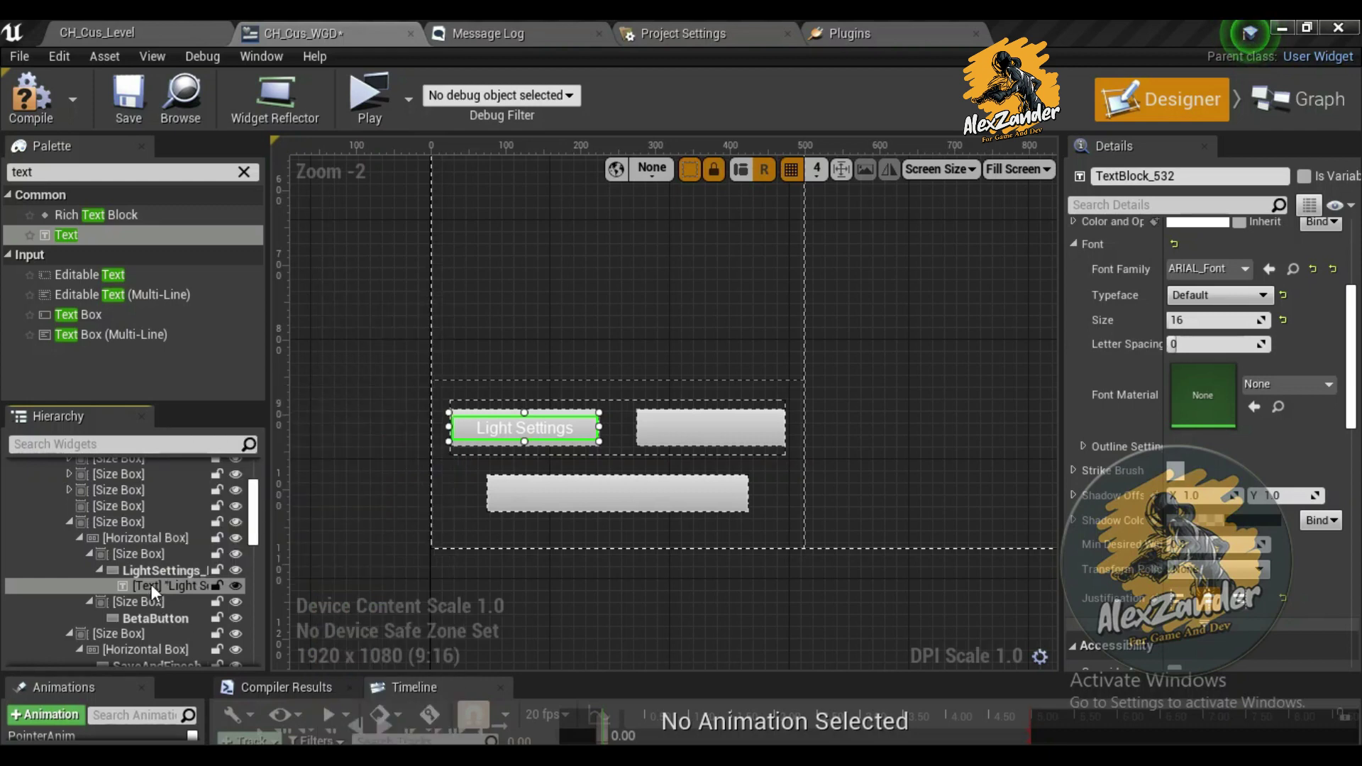
click(160, 585)
click(169, 603)
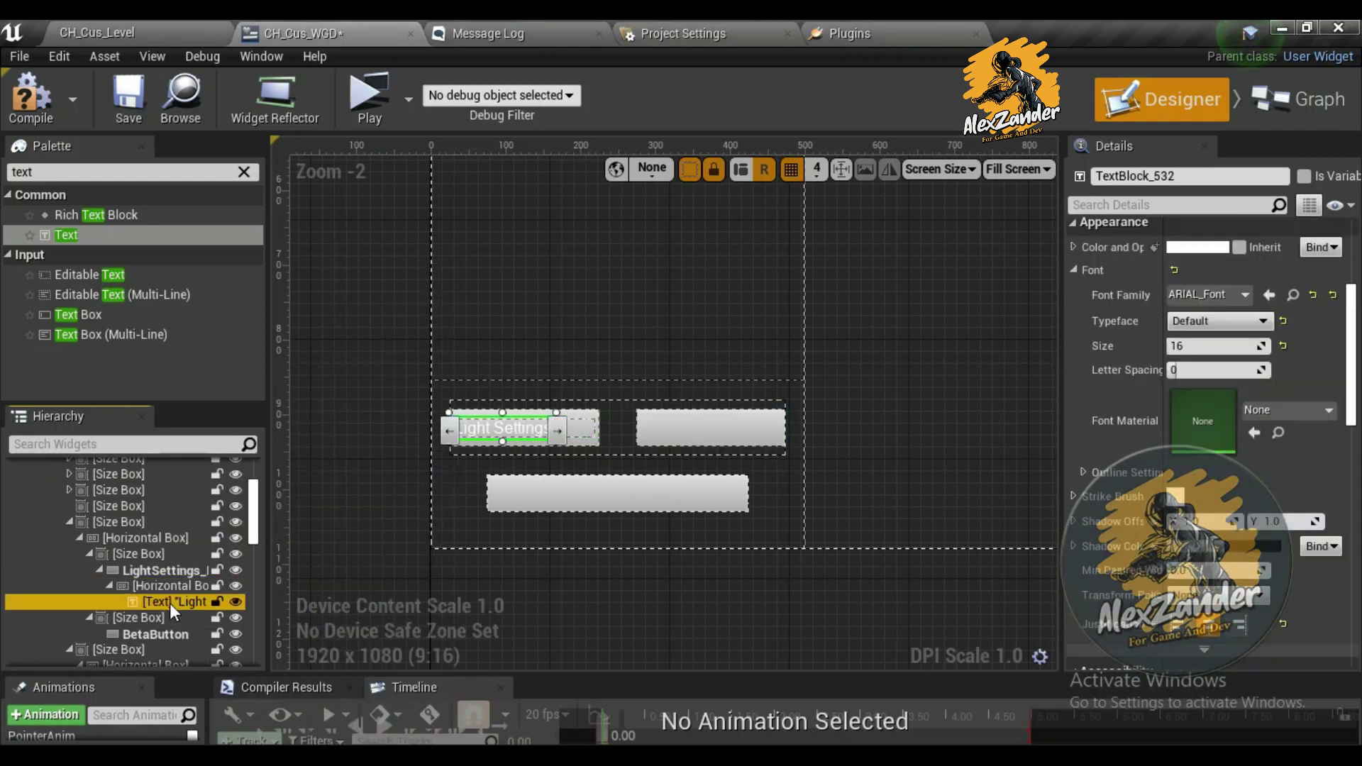
right_click(169, 603)
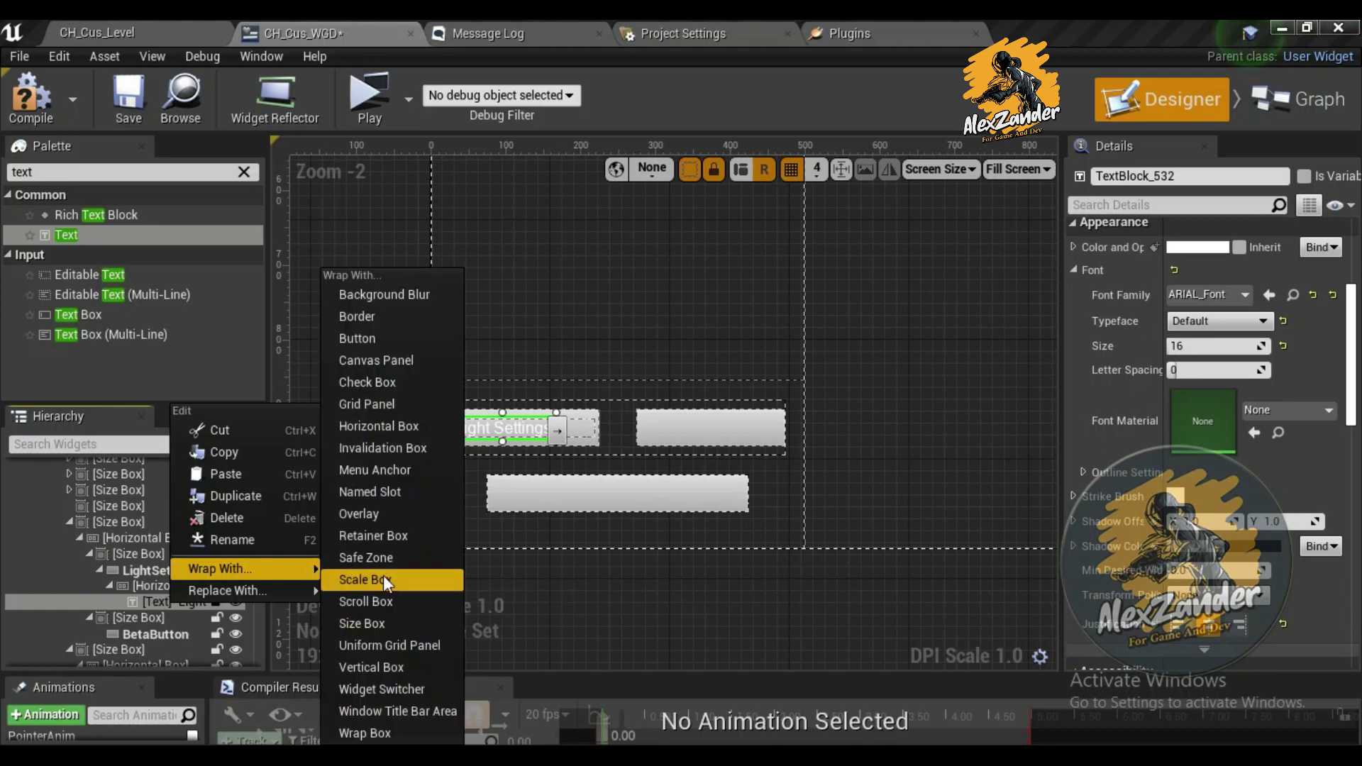
click(368, 579)
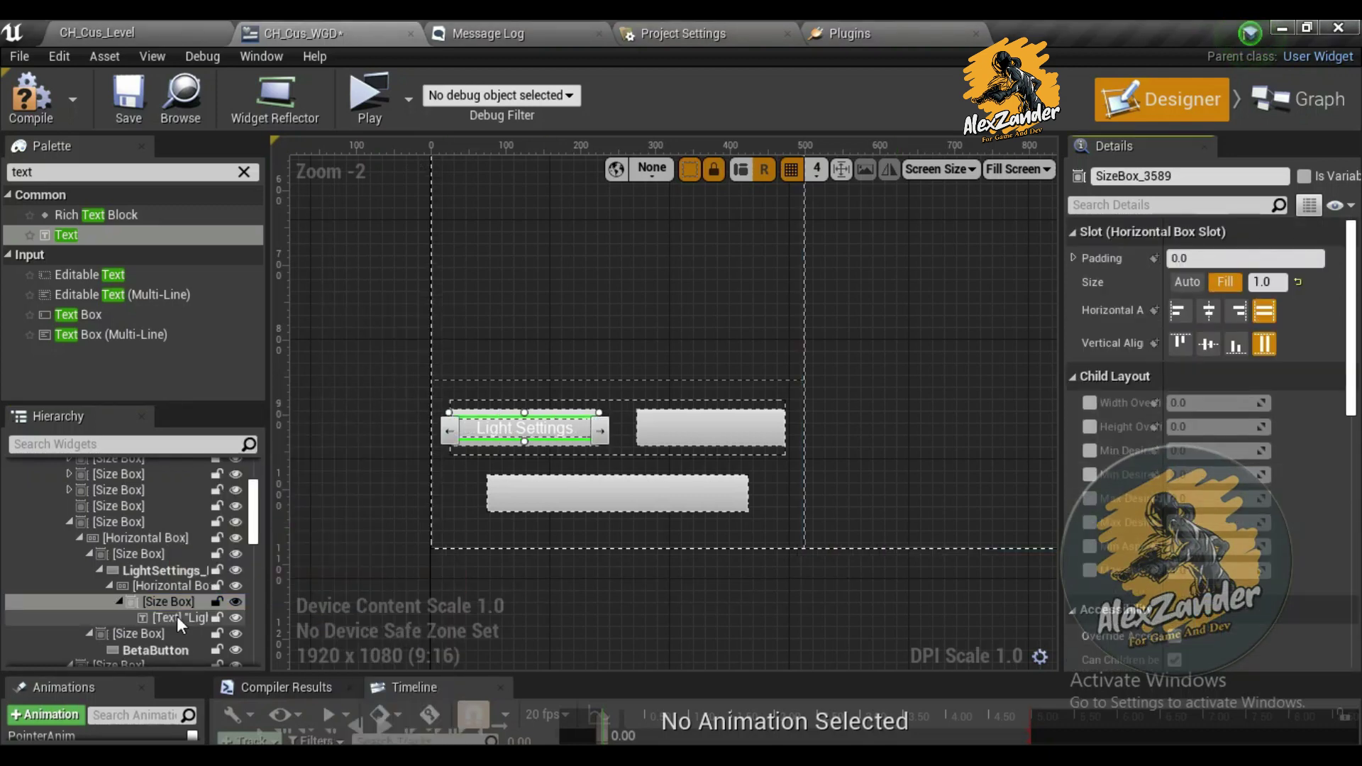
Center the label vertically and add a Size Box into the Light Settings row
click(176, 616)
click(1207, 320)
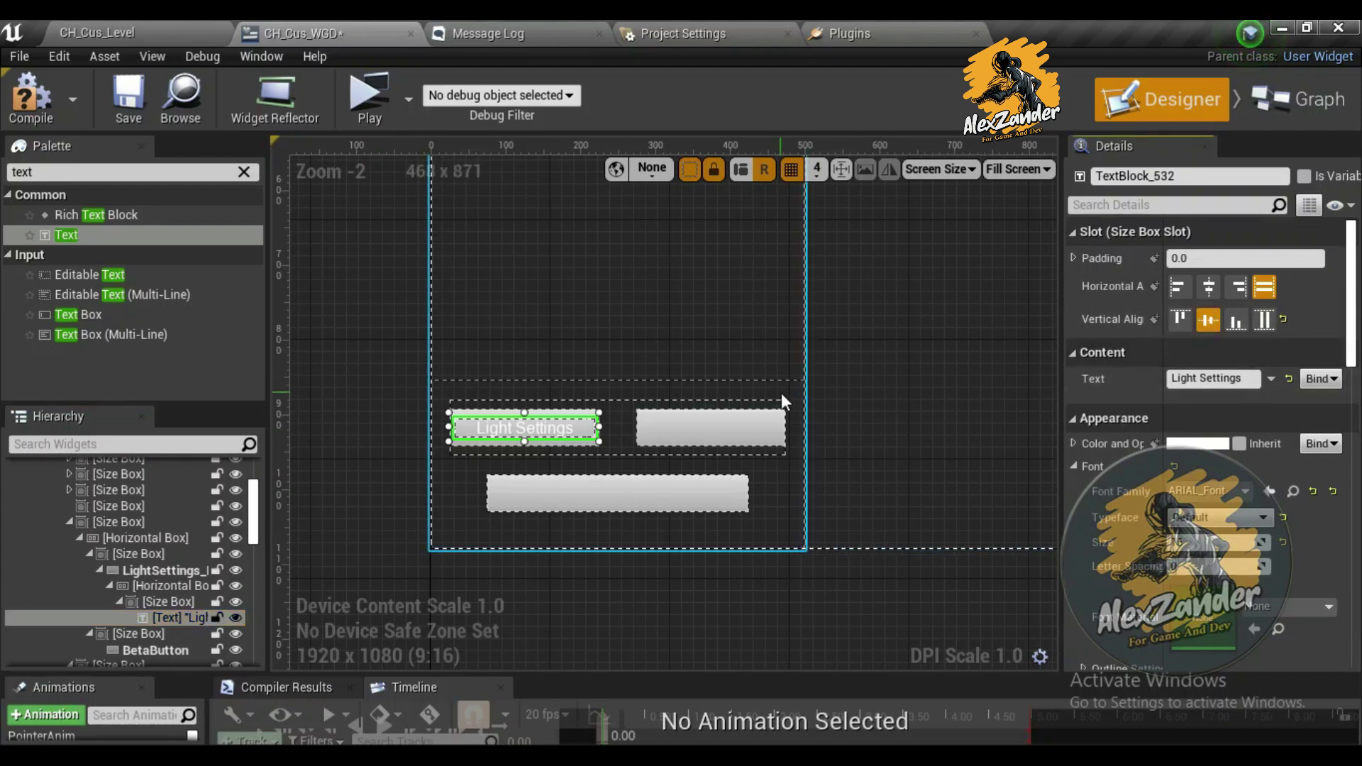
click(106, 171)
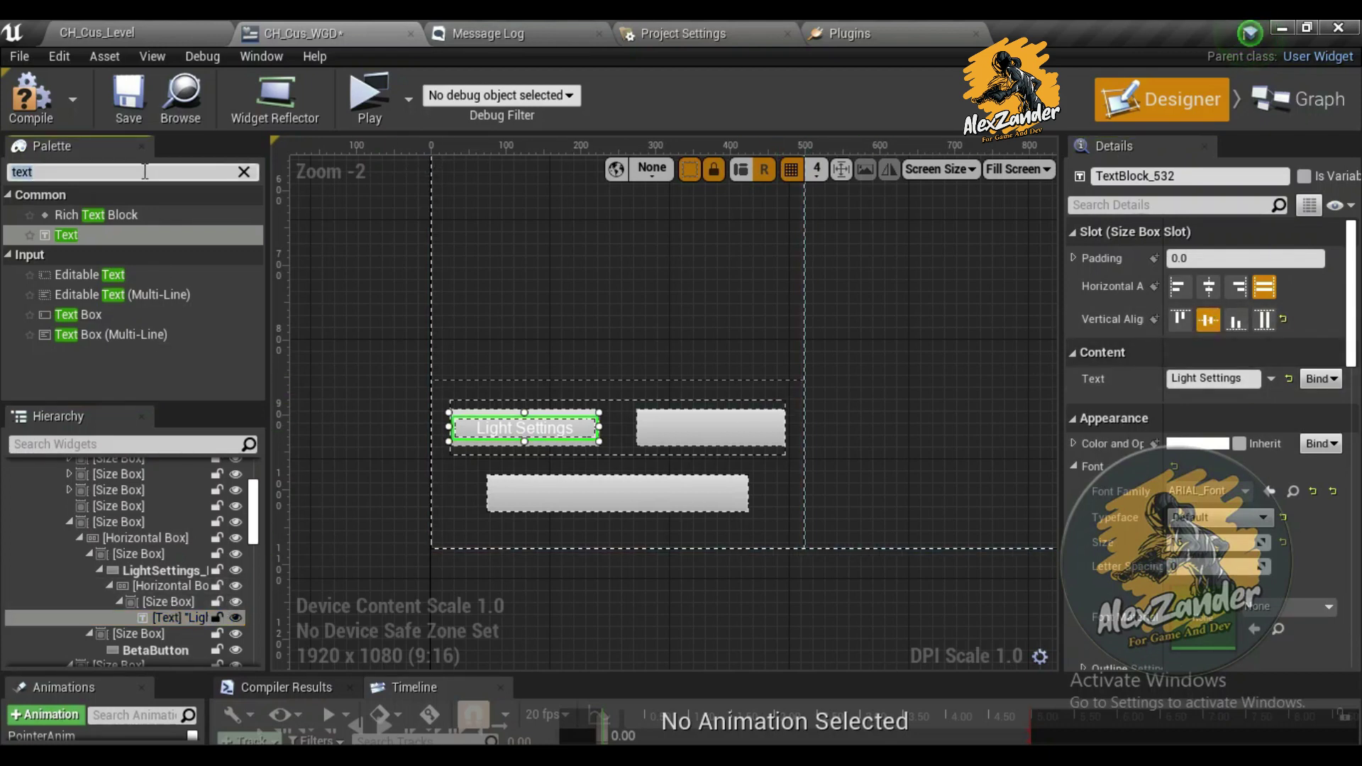
text(si)
drag(84, 257, 143, 590)
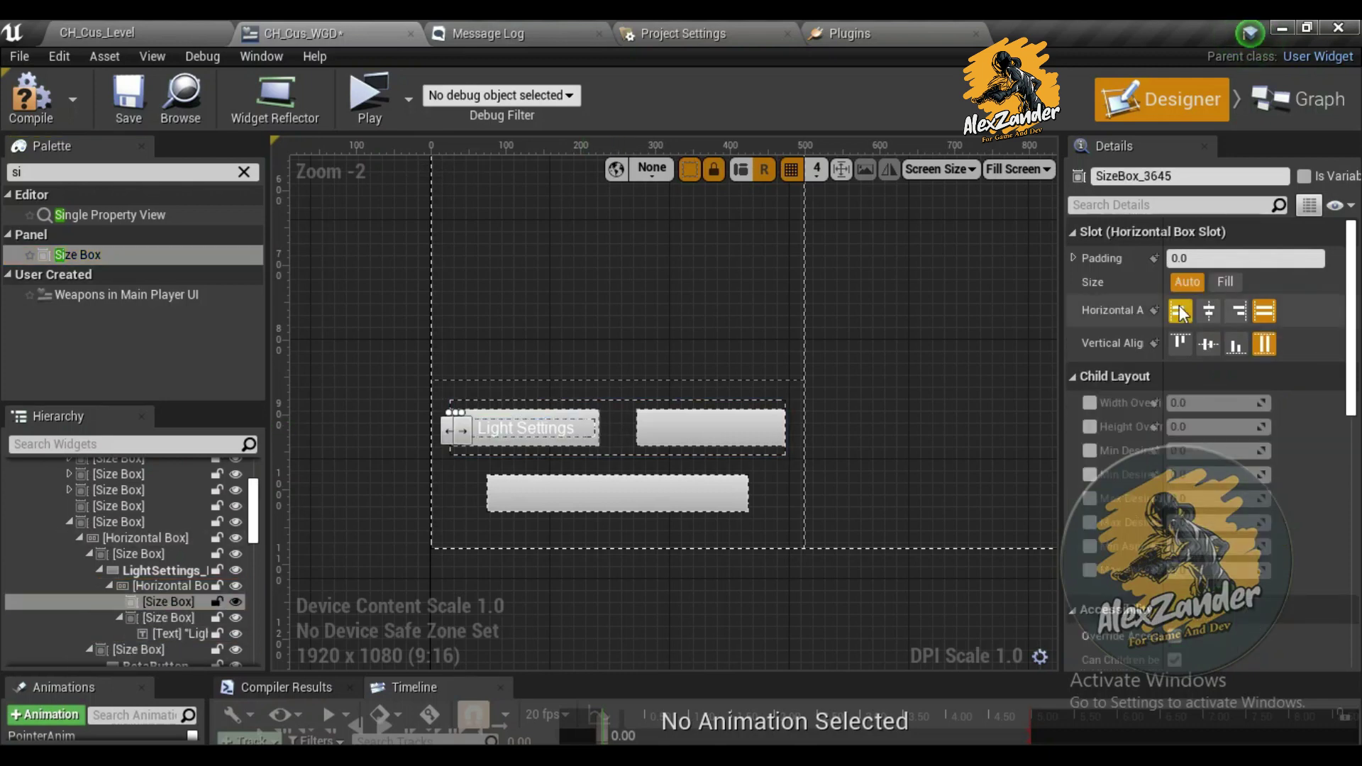
Left-align the new size box, give it left padding, and turn on a 25 width override
click(1181, 313)
click(1073, 258)
click(1224, 282)
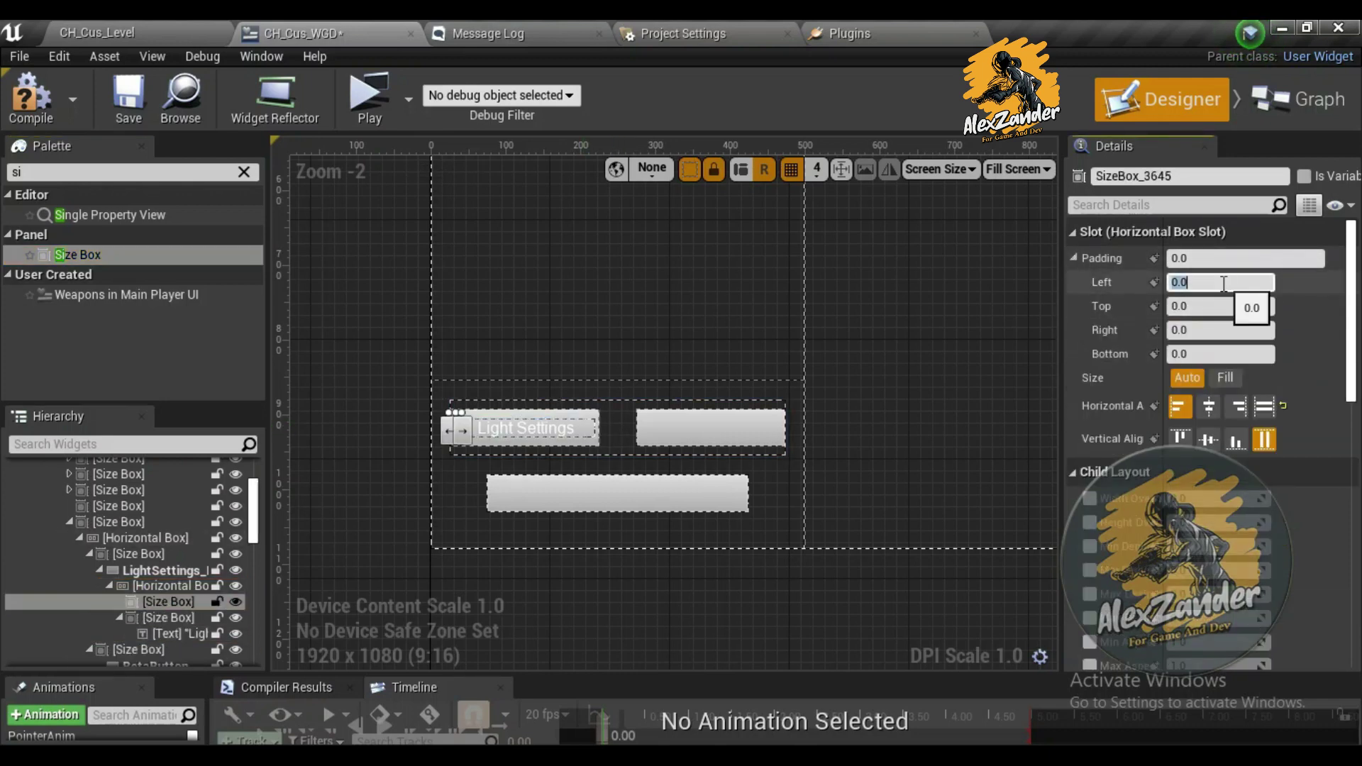
key(BackSpace)
text(10)
key(Return)
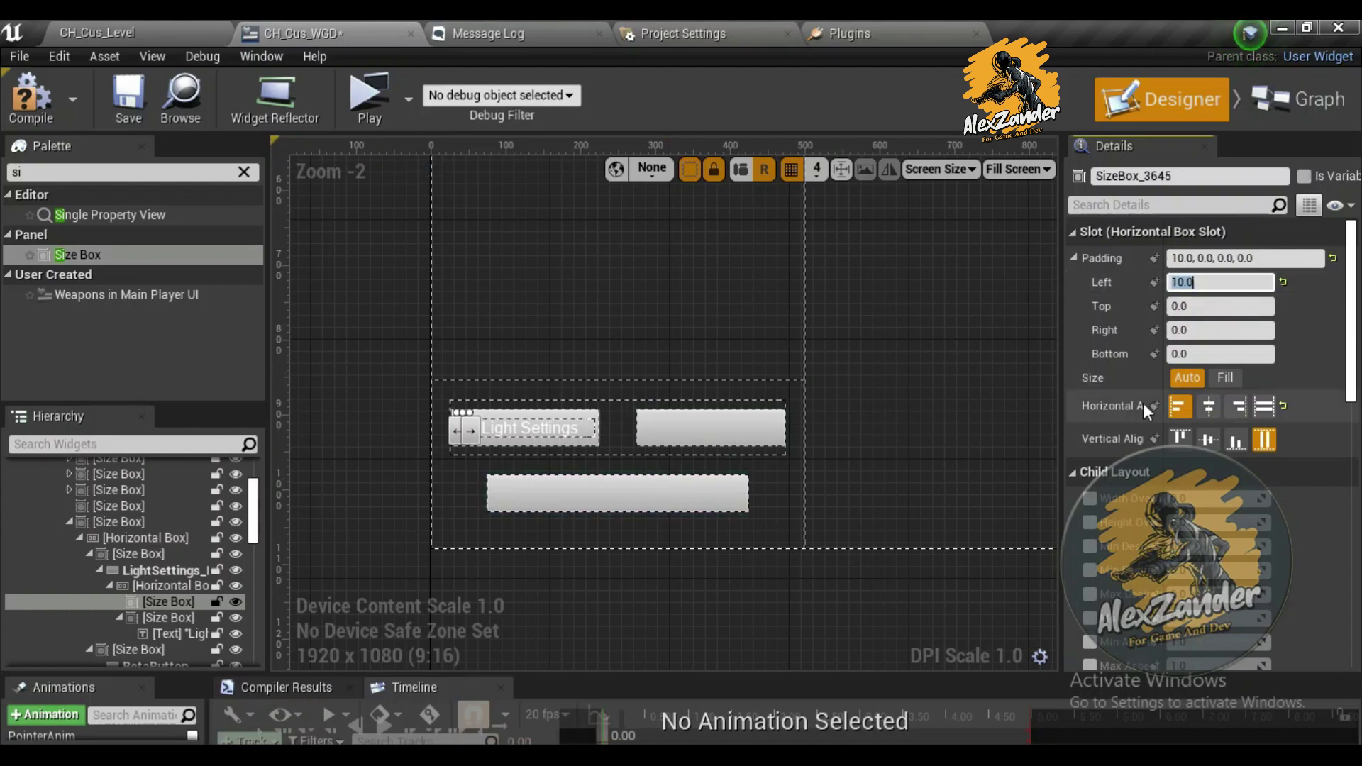
click(1090, 499)
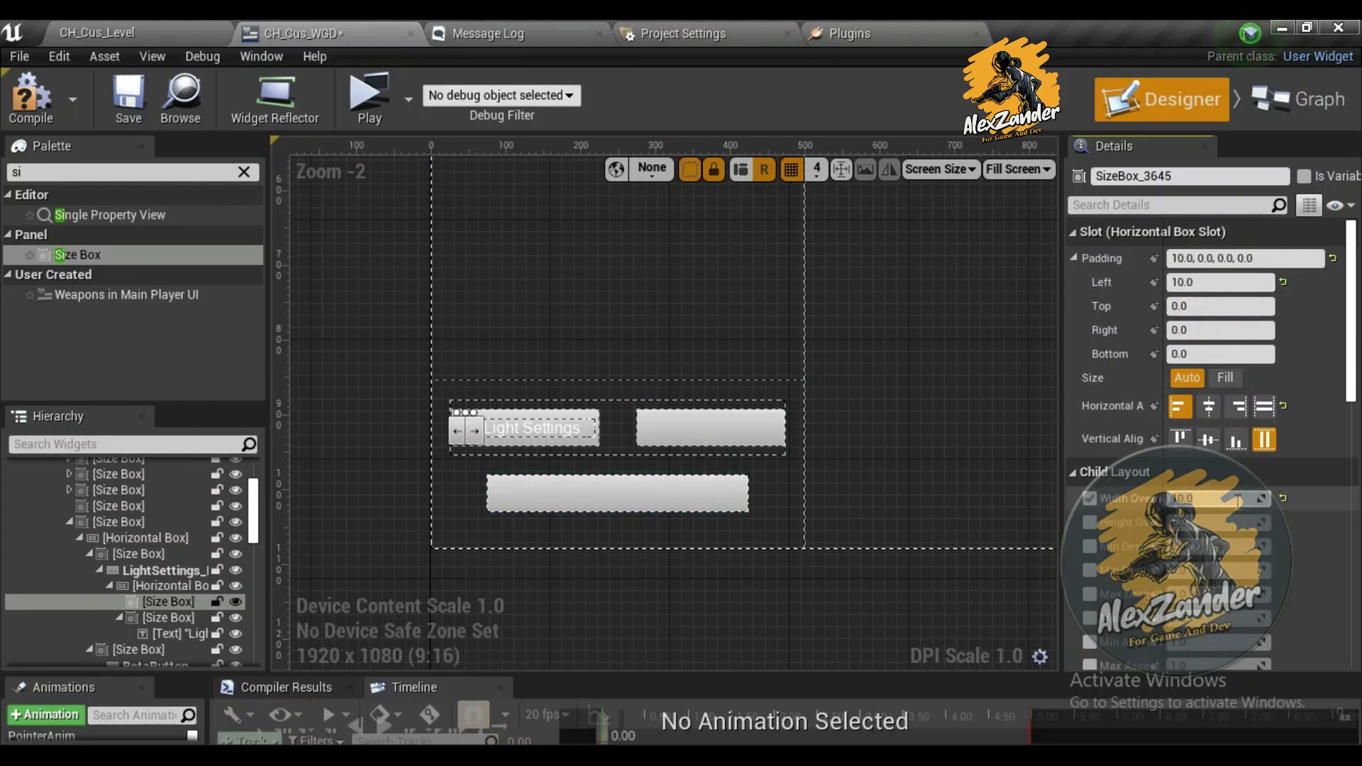
scroll(469, 432, up, 5)
scroll(469, 433, up, 1)
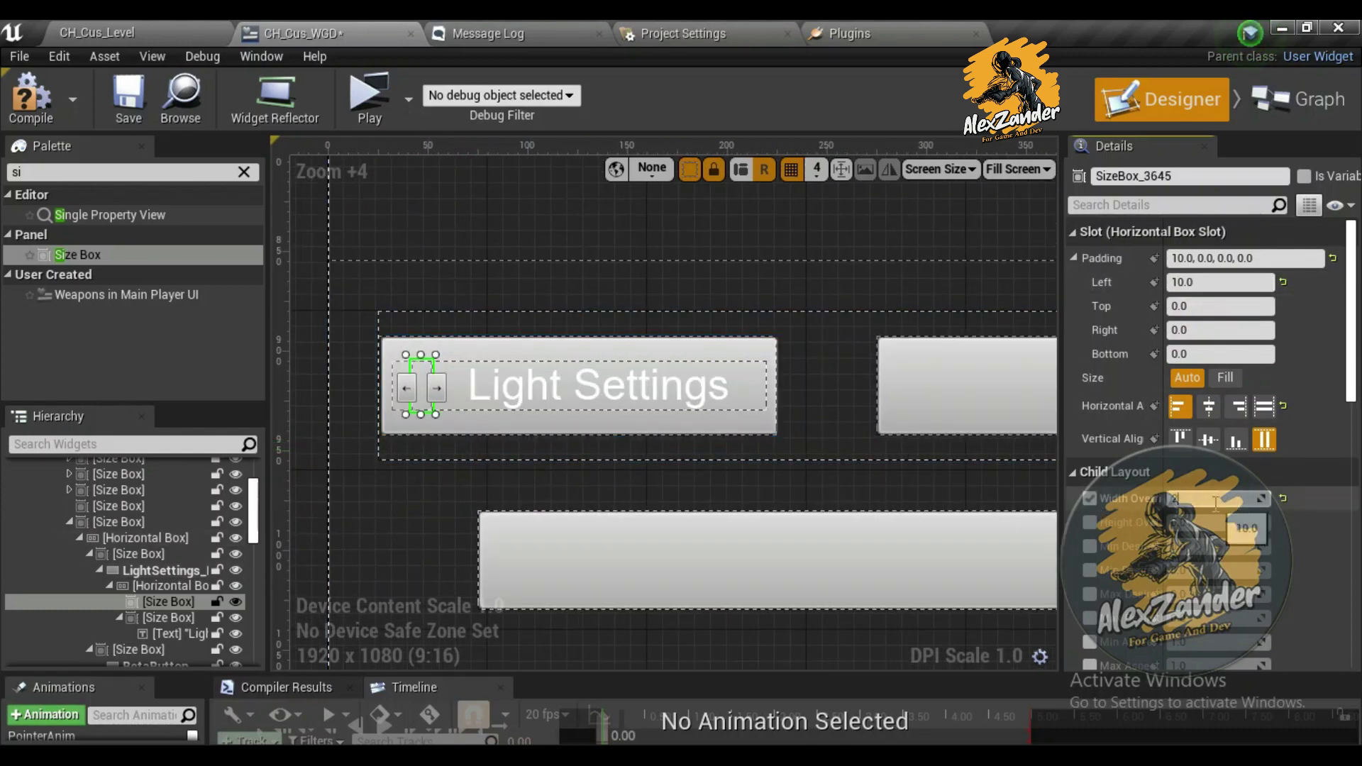
text(25)
Set left padding 5 on both the label's size box and the icon size box
click(565, 382)
click(171, 618)
click(1208, 282)
key(Return)
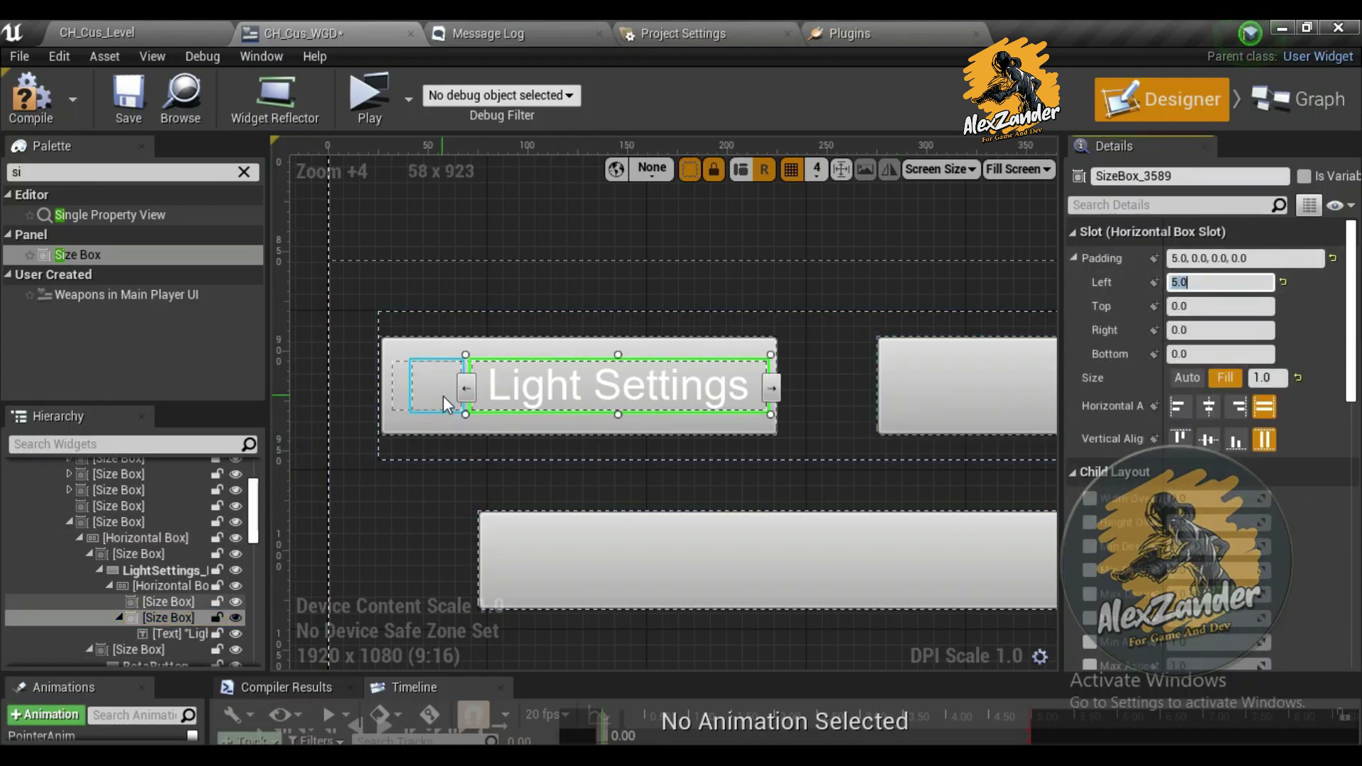
click(443, 396)
click(1215, 282)
key(Return)
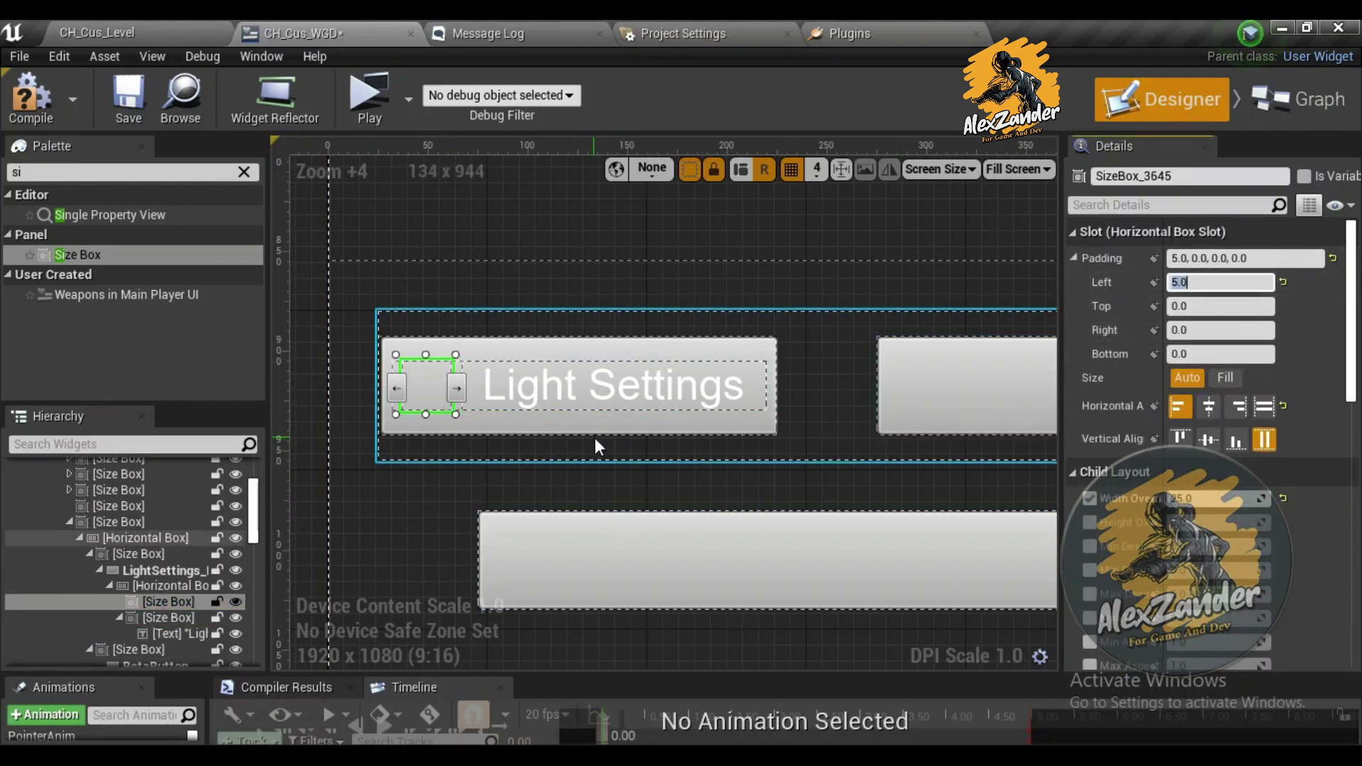
Place an Image in the icon size box and give the box a 25 height override
click(156, 174)
text(im)
drag(87, 215, 166, 602)
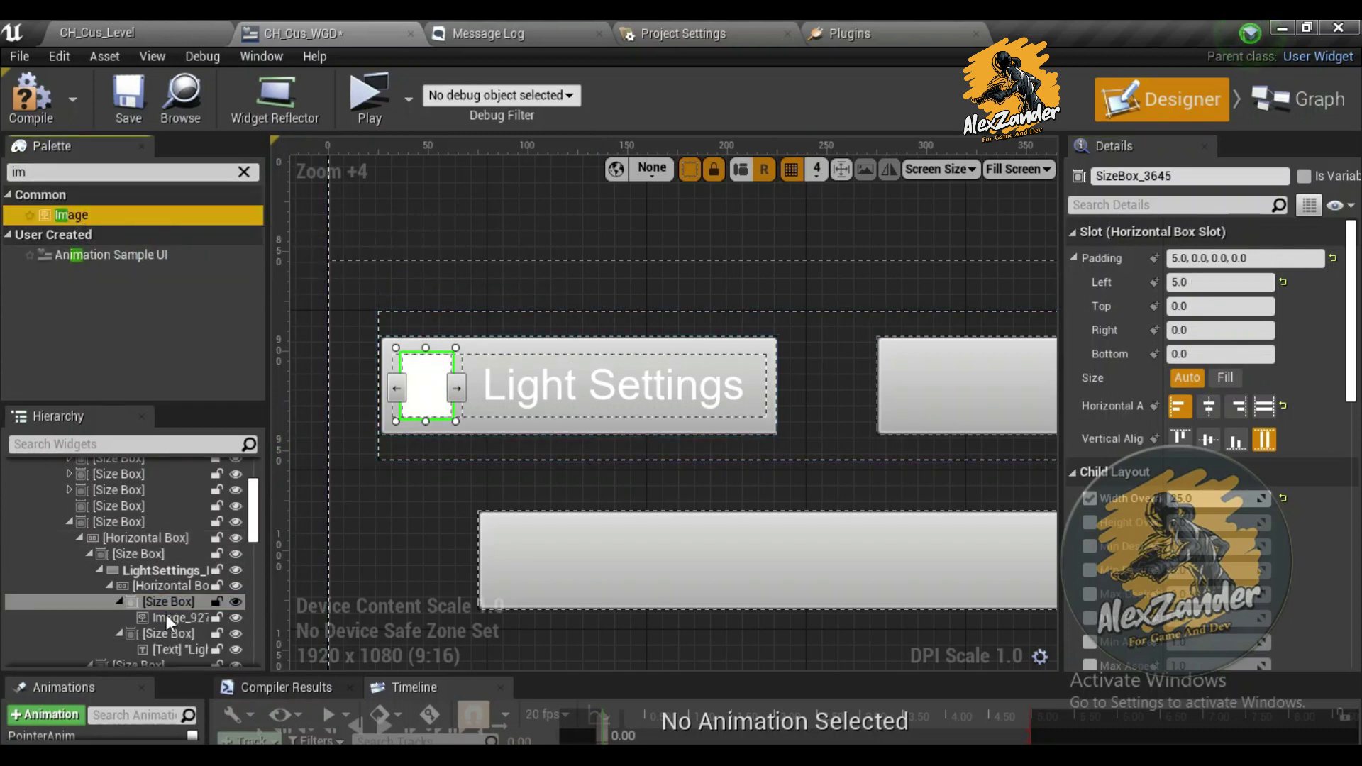
click(170, 602)
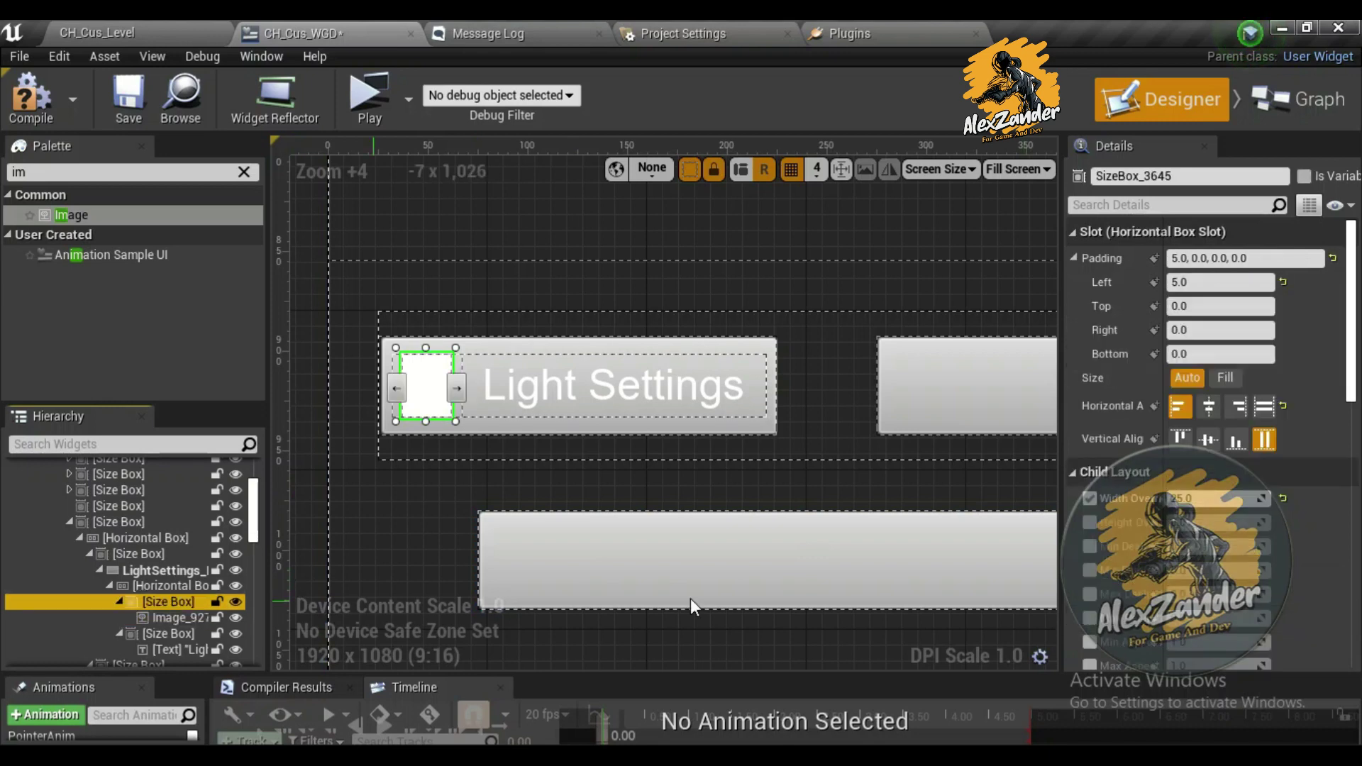
click(1090, 522)
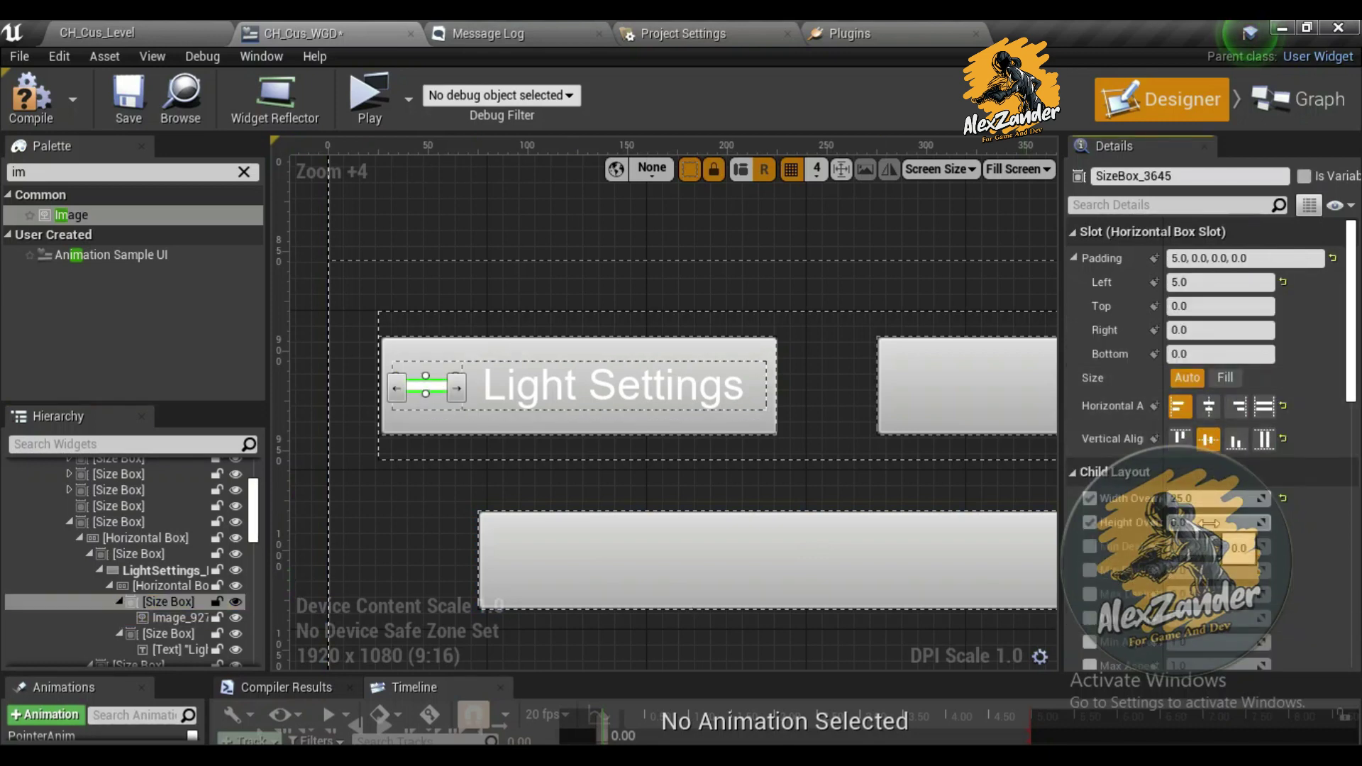
key(Return)
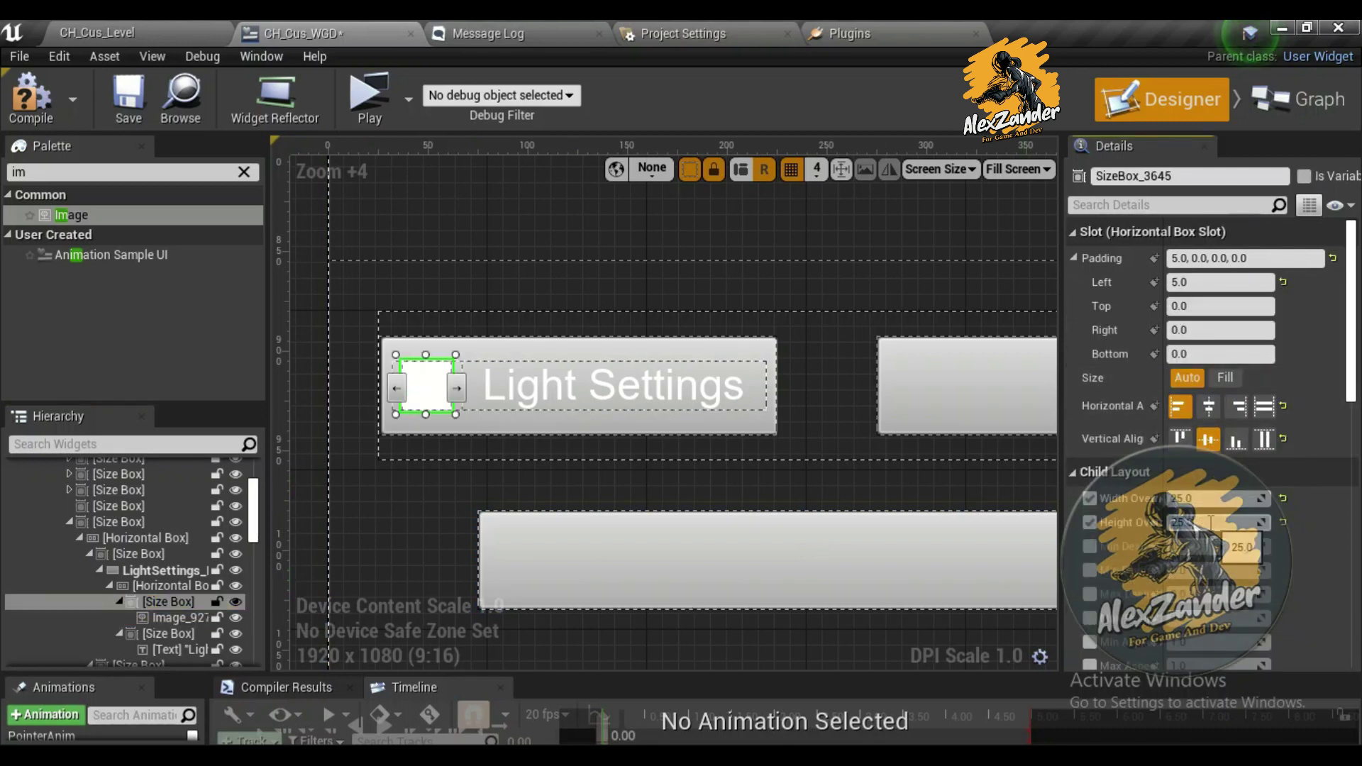
click(169, 586)
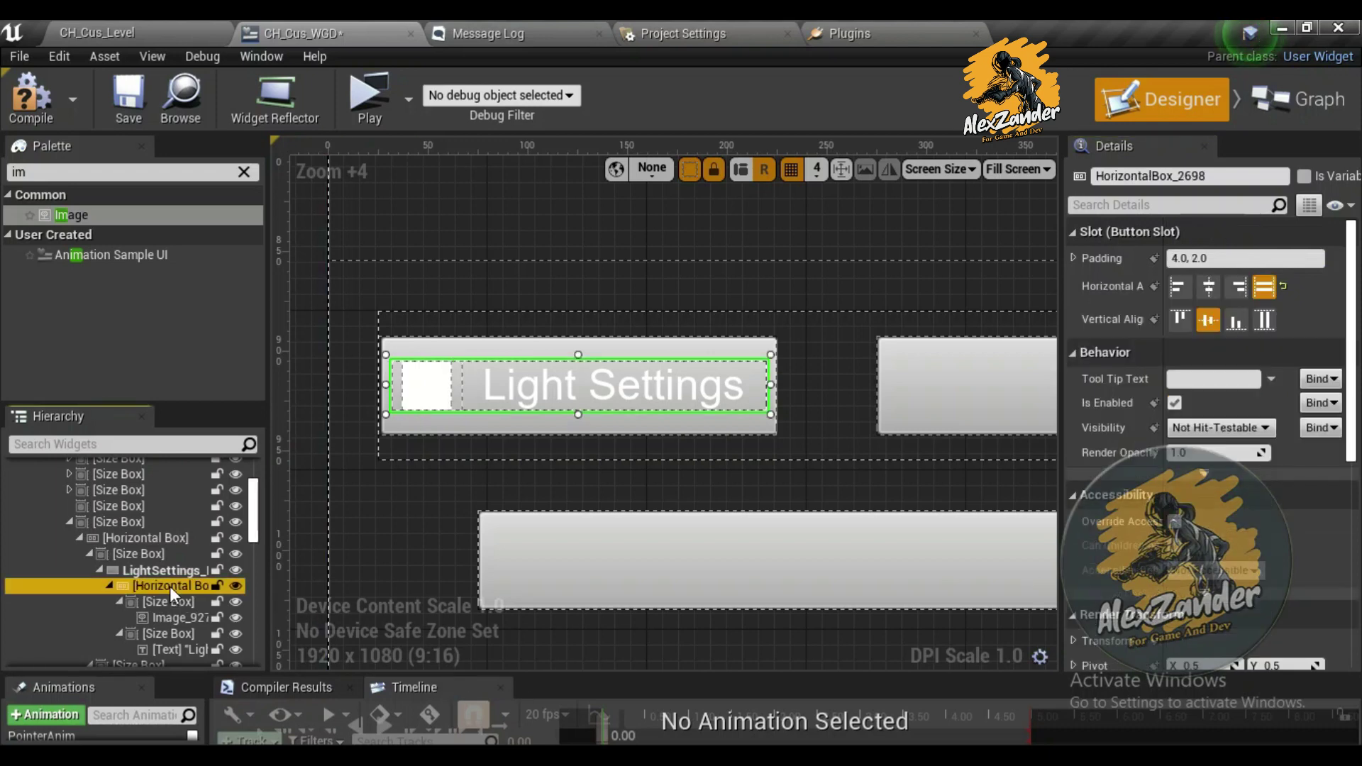
Copy the Light Settings row, from its Horizontal Box through the label text
scroll(159, 590, down, 1)
shift+click(163, 615)
right_click(160, 550)
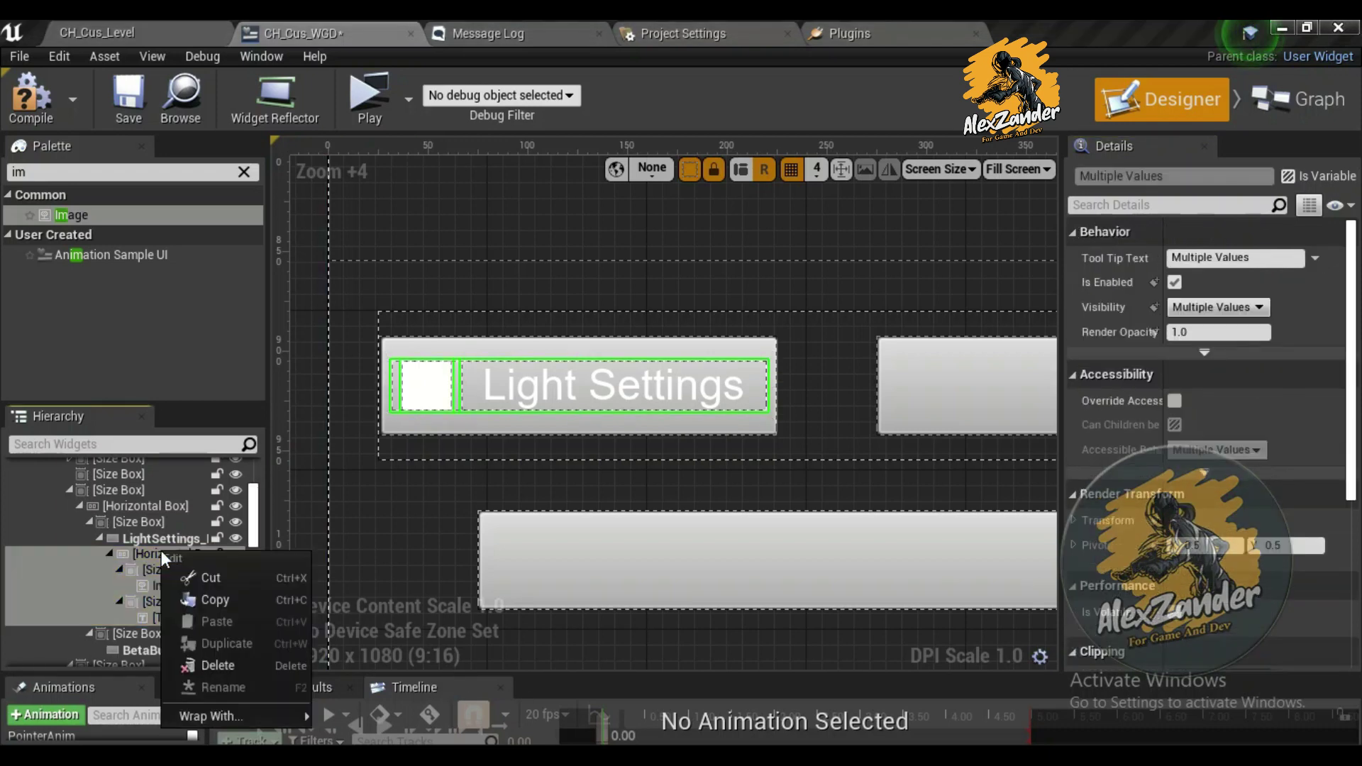
click(174, 586)
click(1305, 177)
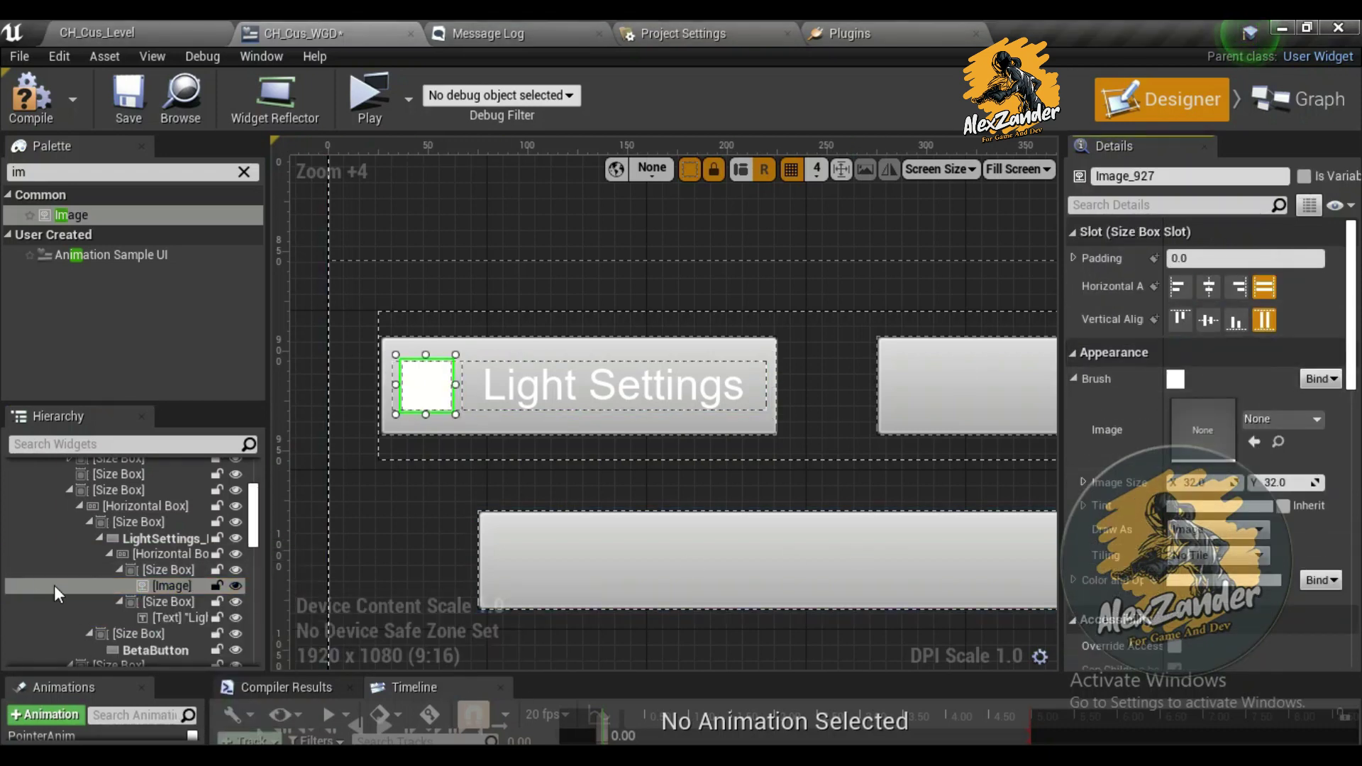
click(162, 554)
shift+click(181, 617)
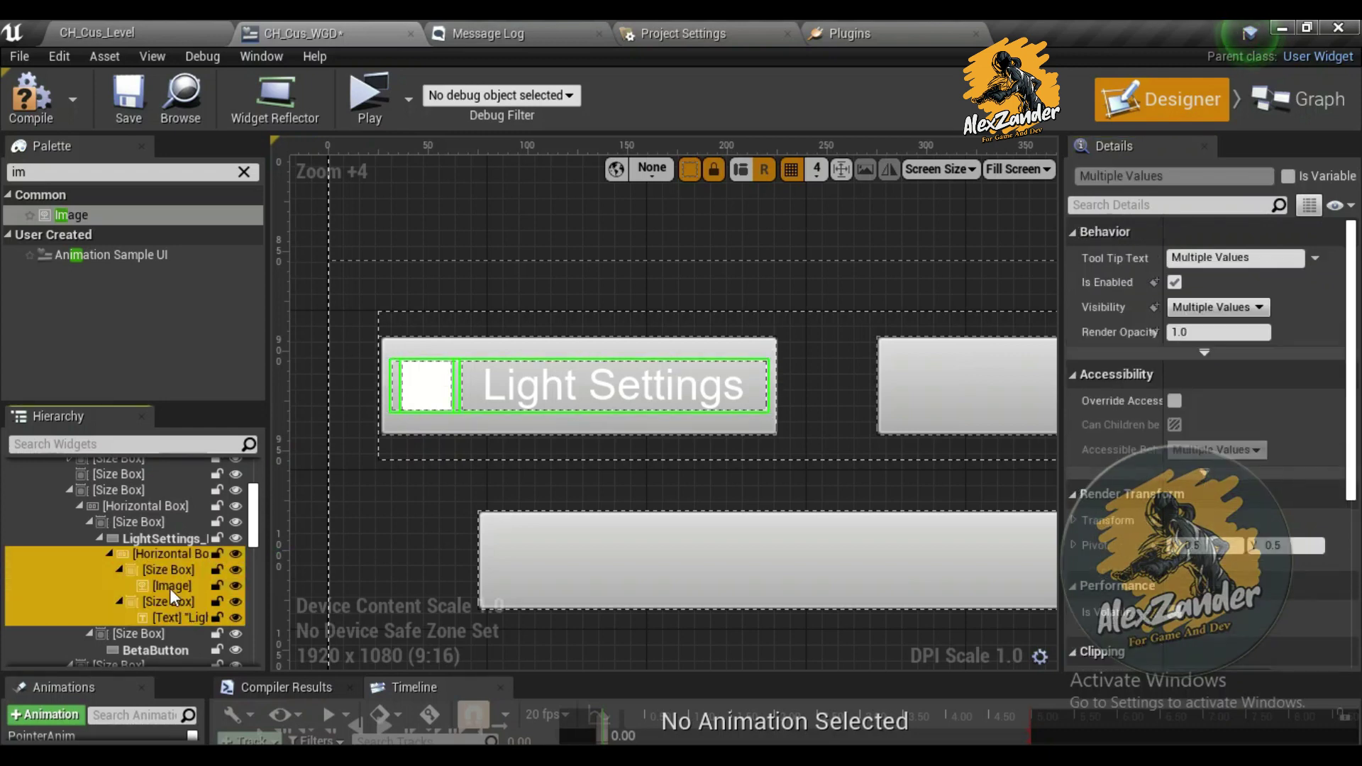
right_click(169, 589)
click(216, 460)
Paste the copied icon-and-label row into the Beta button
right_drag(942, 477, 730, 399)
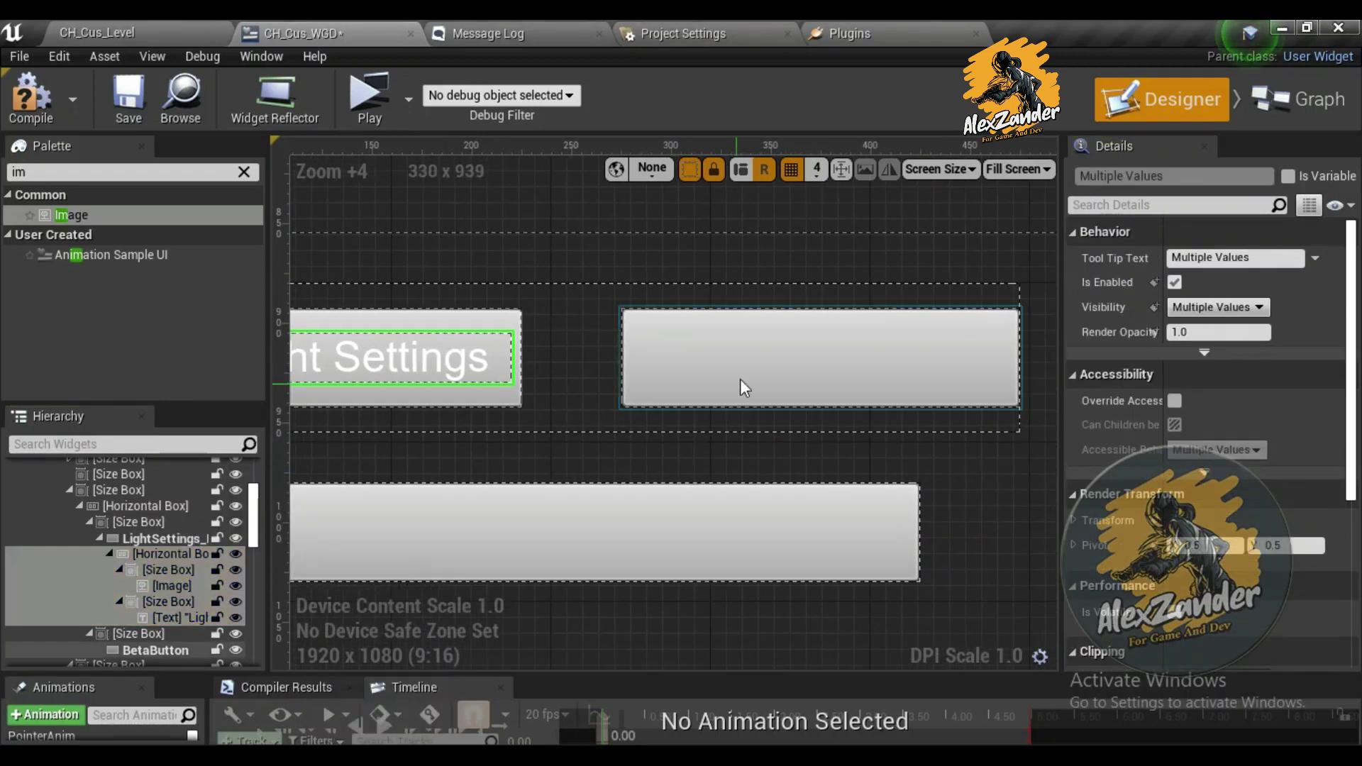
click(730, 401)
right_click(713, 340)
click(756, 411)
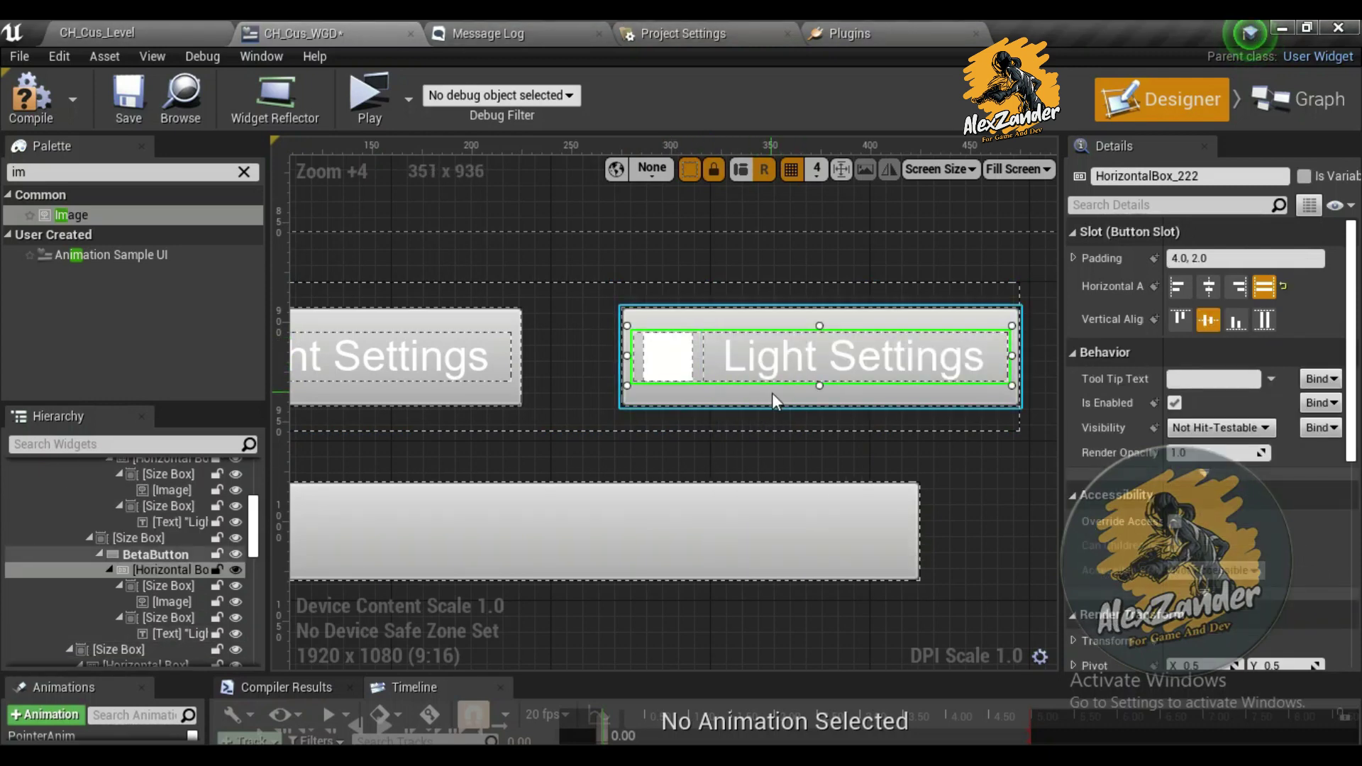
Change the pasted label's text to 'Beta Settings'
click(772, 393)
click(816, 358)
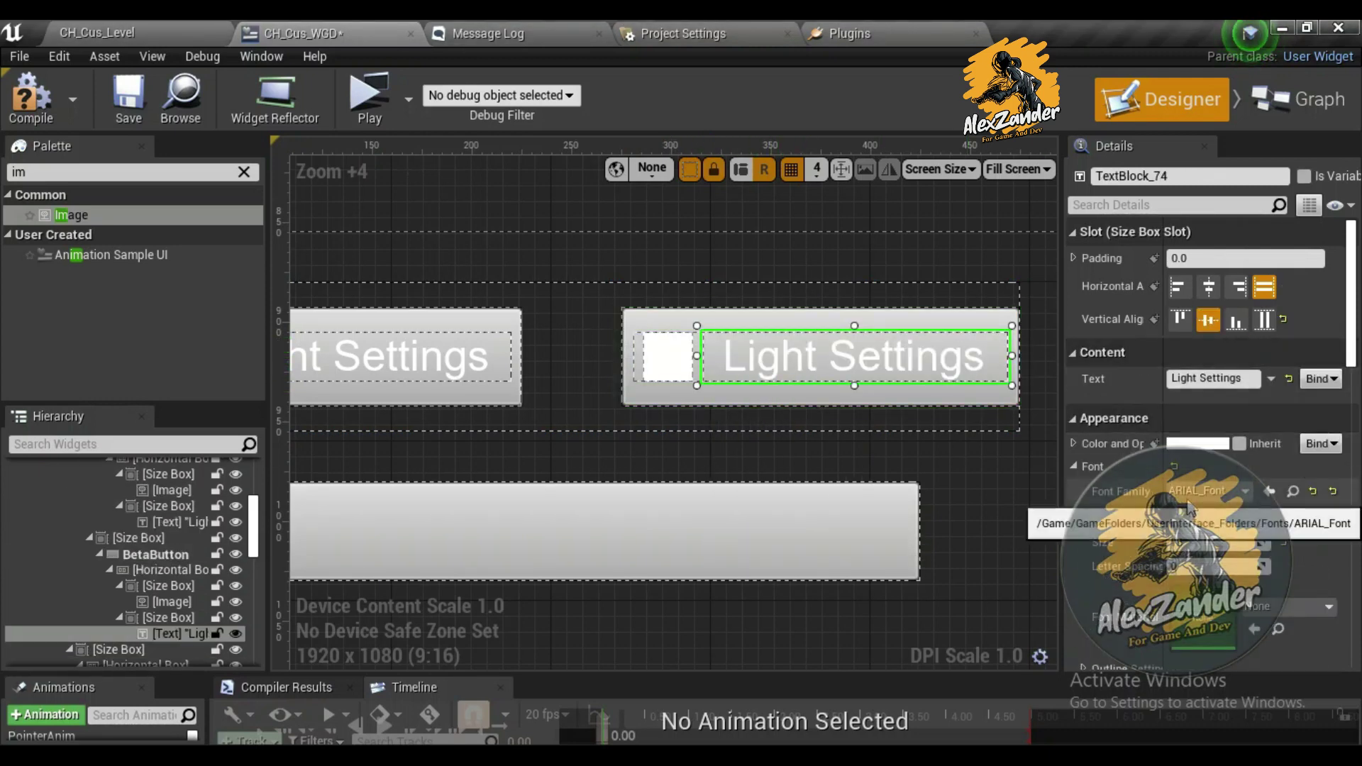
double_click(1200, 379)
text(Beta)
key(Return)
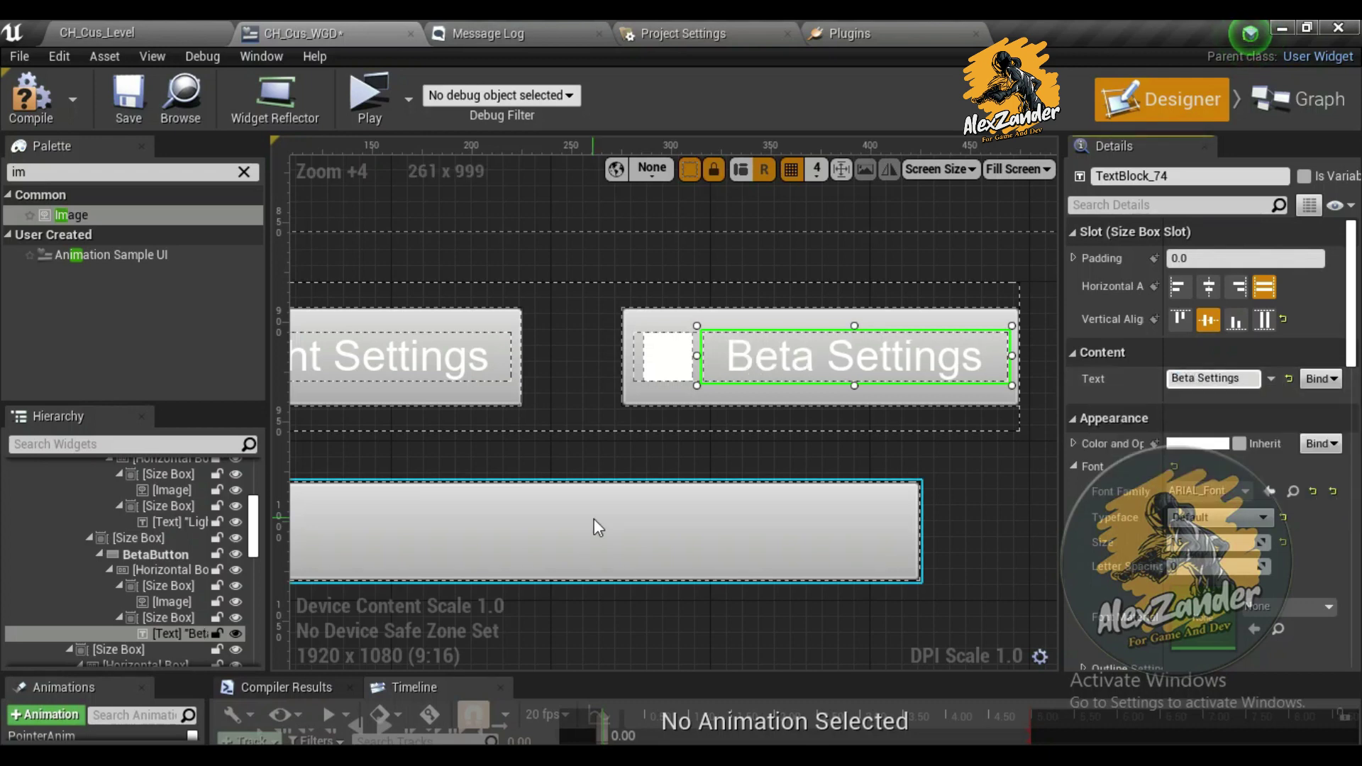
right_drag(594, 518, 658, 474)
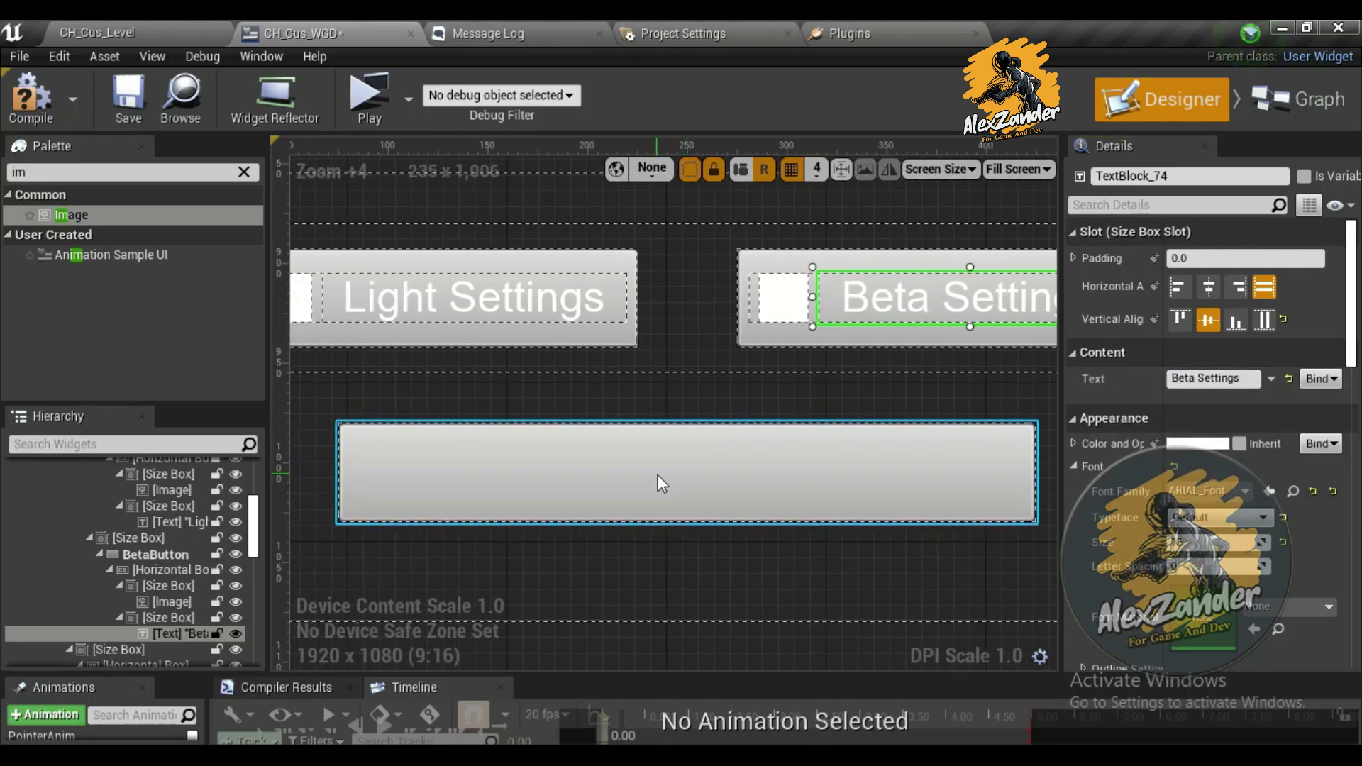
Paste the icon-and-label row into SaveAndFinesh_Button and relabel it 'Save & Finsh'
right_click(657, 476)
click(716, 546)
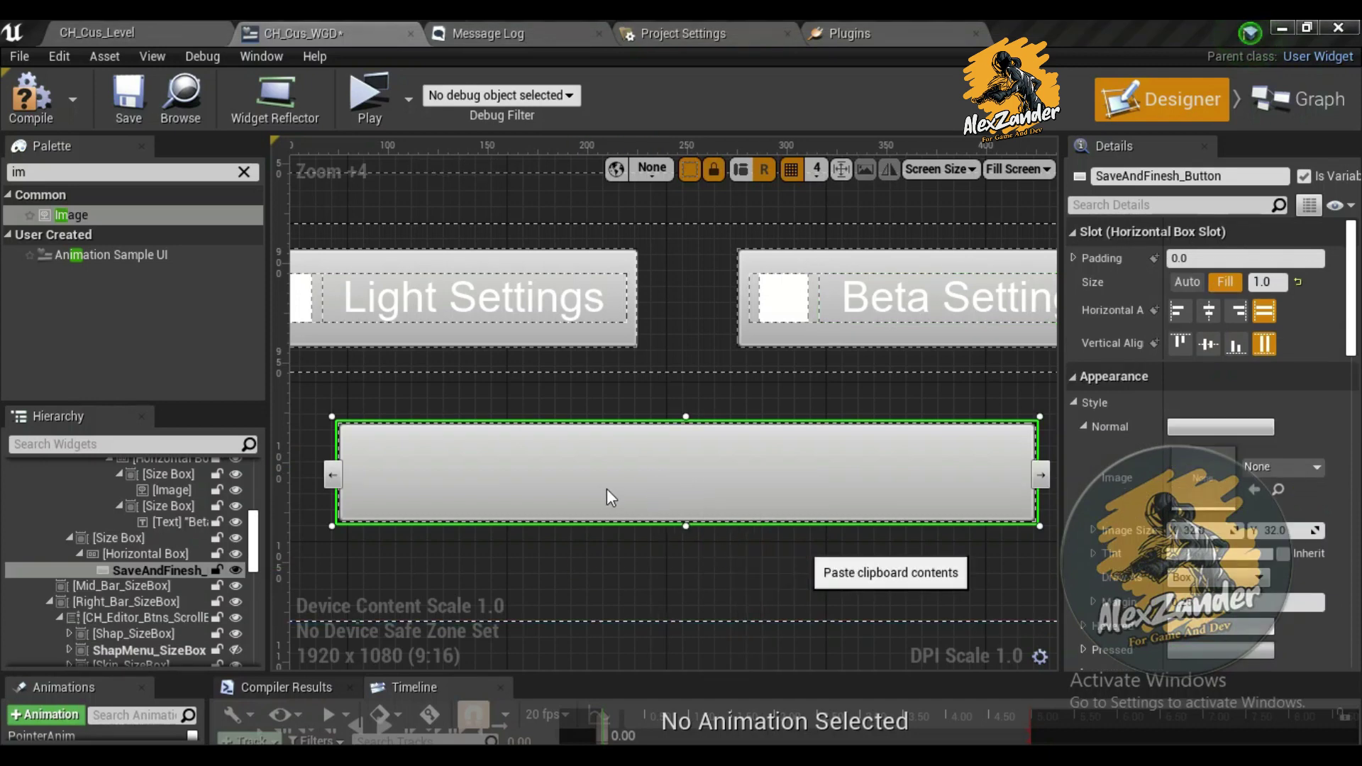
key(ctrl+v)
click(933, 476)
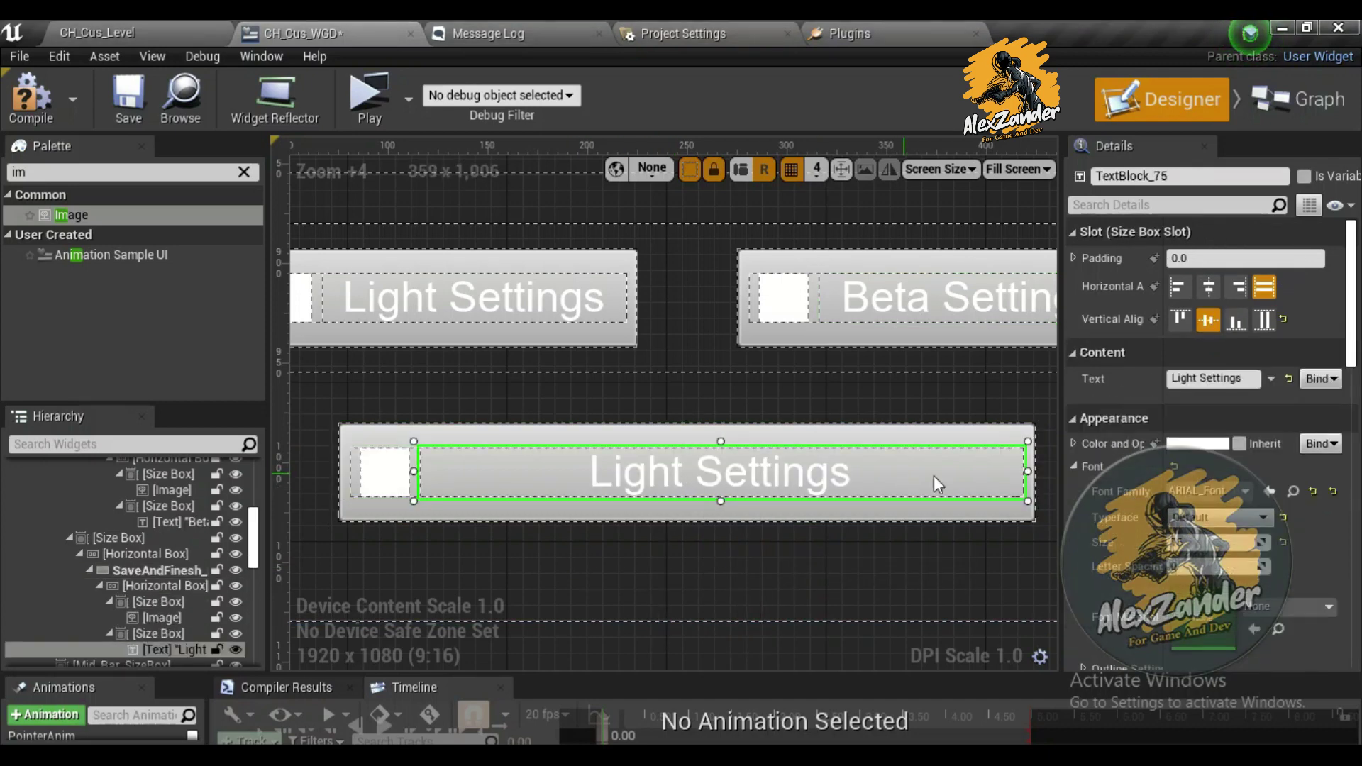
click(1172, 381)
text(Save )
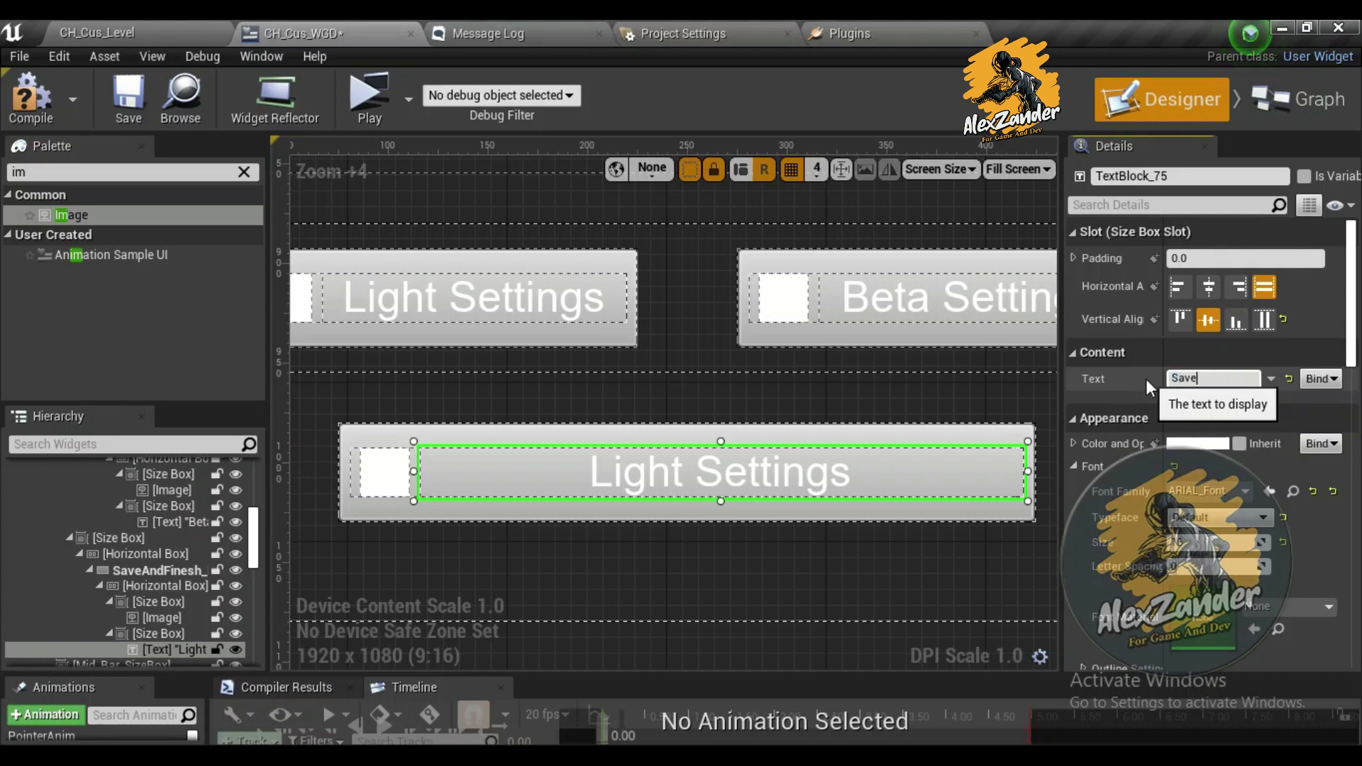
text(&)
text(Finesh)
key(BackSpace)
key(BackSpace)
key(BackSpace)
text(sh)
key(Return)
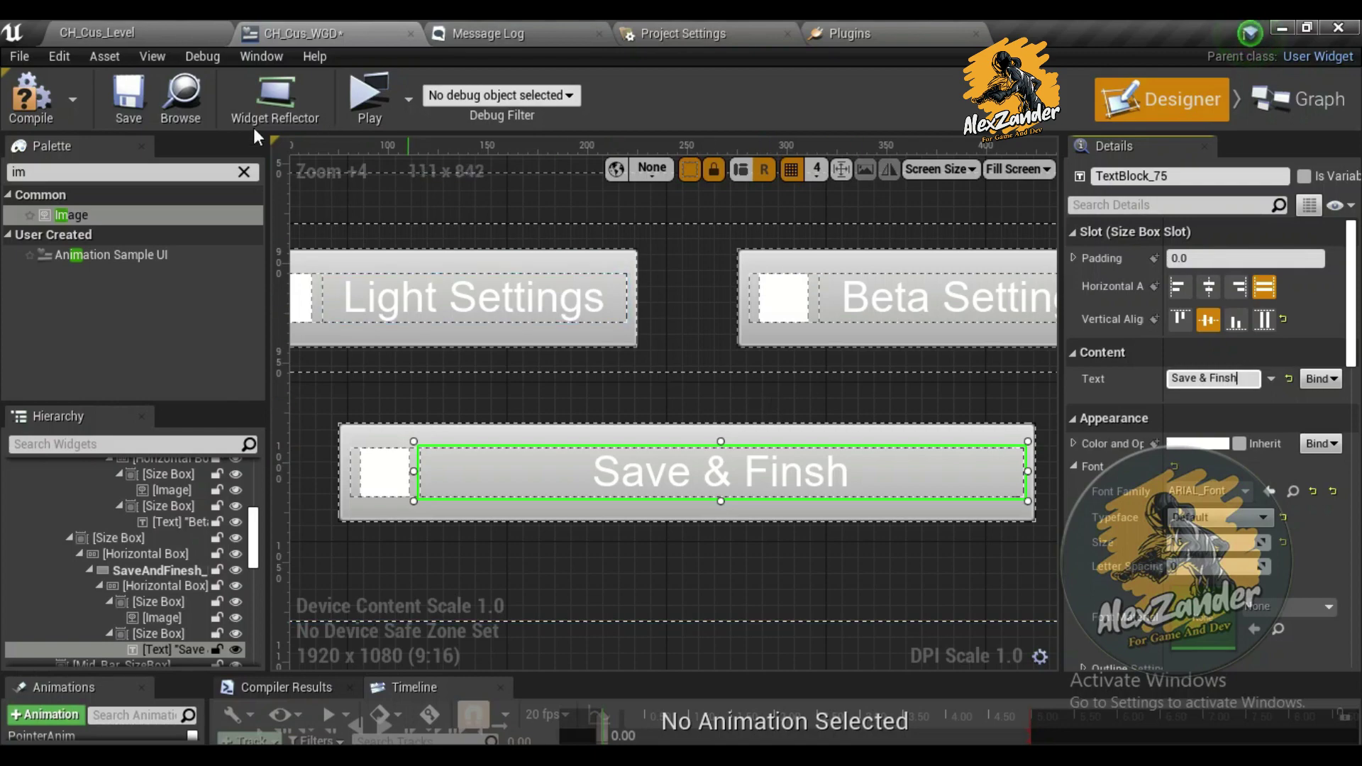
scroll(926, 369, down, 6)
Zoom out to view the whole layout and compile the CH_Cus_WGD widget
right_drag(927, 369, 644, 332)
scroll(644, 332, down, 3)
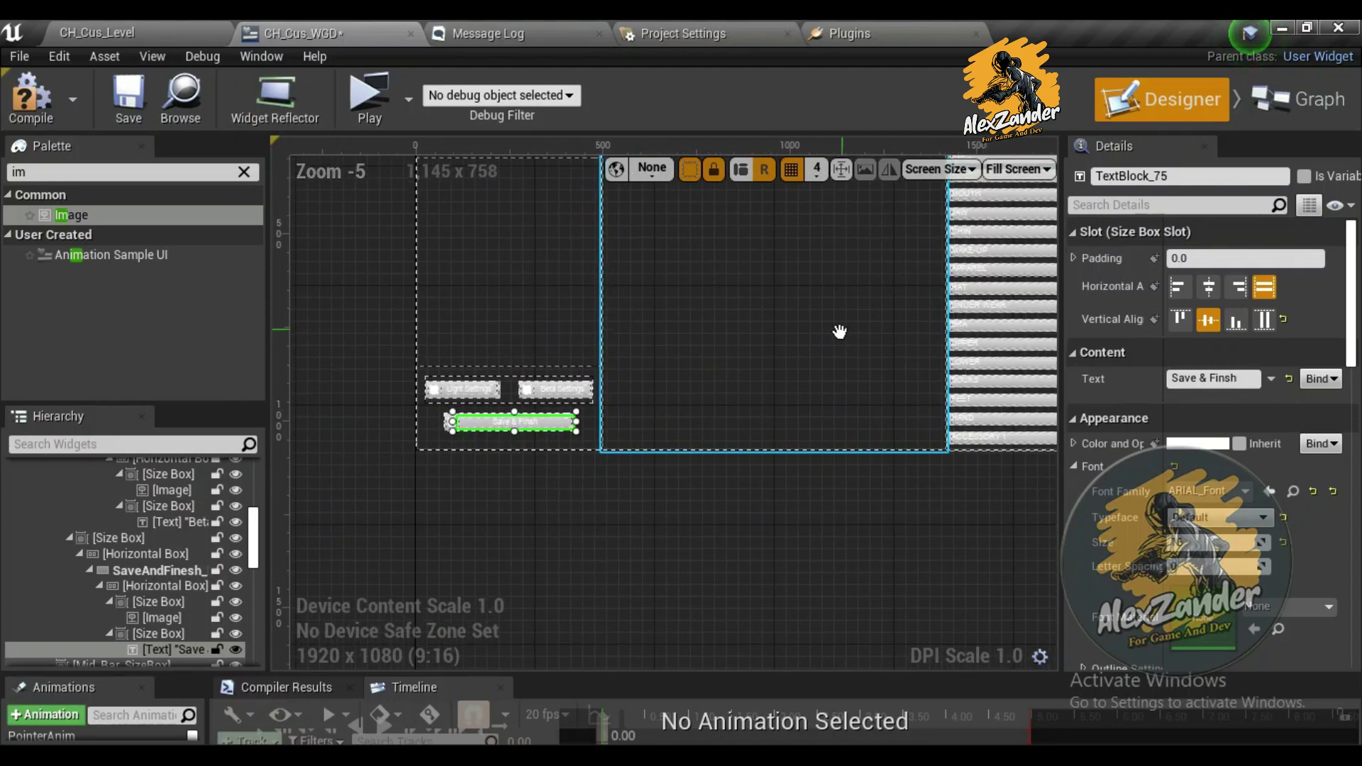
right_drag(745, 398, 753, 478)
scroll(753, 477, down, 1)
scroll(753, 478, up, 1)
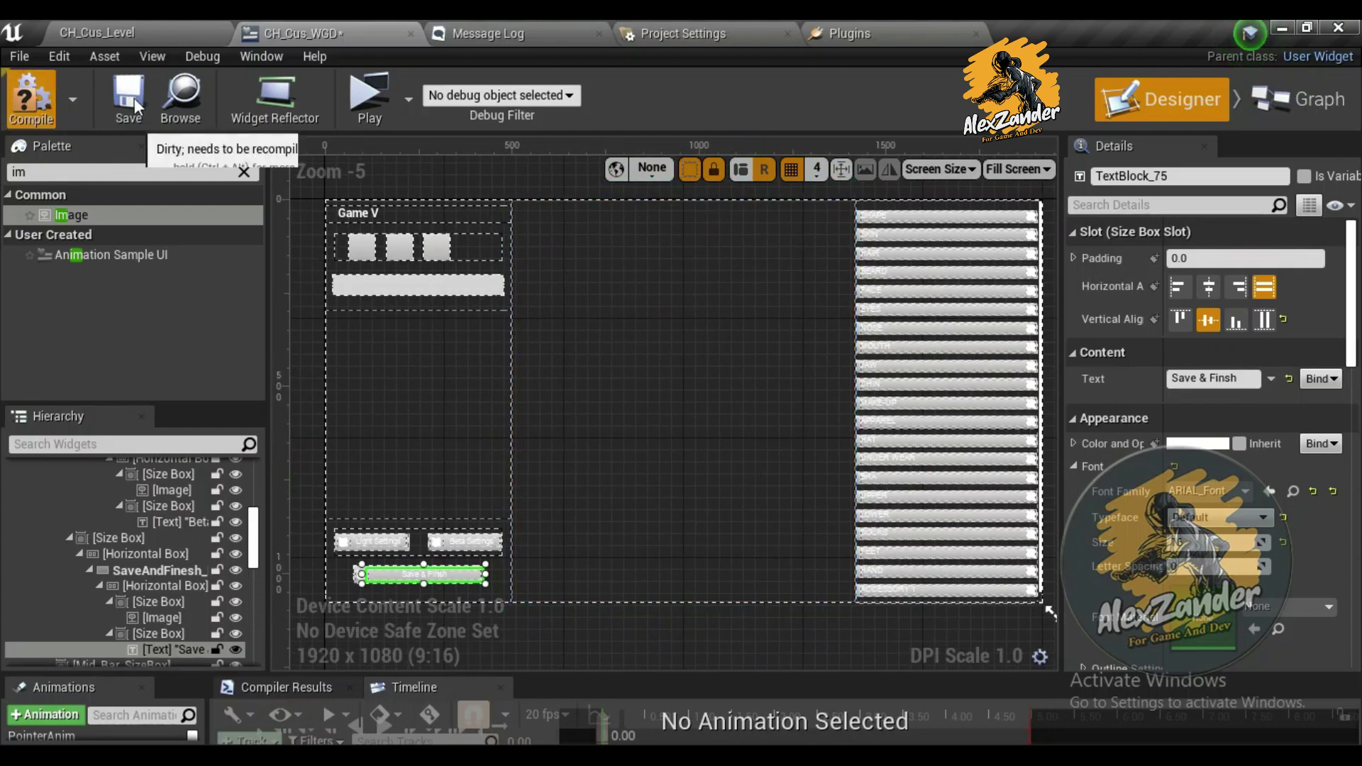
click(134, 99)
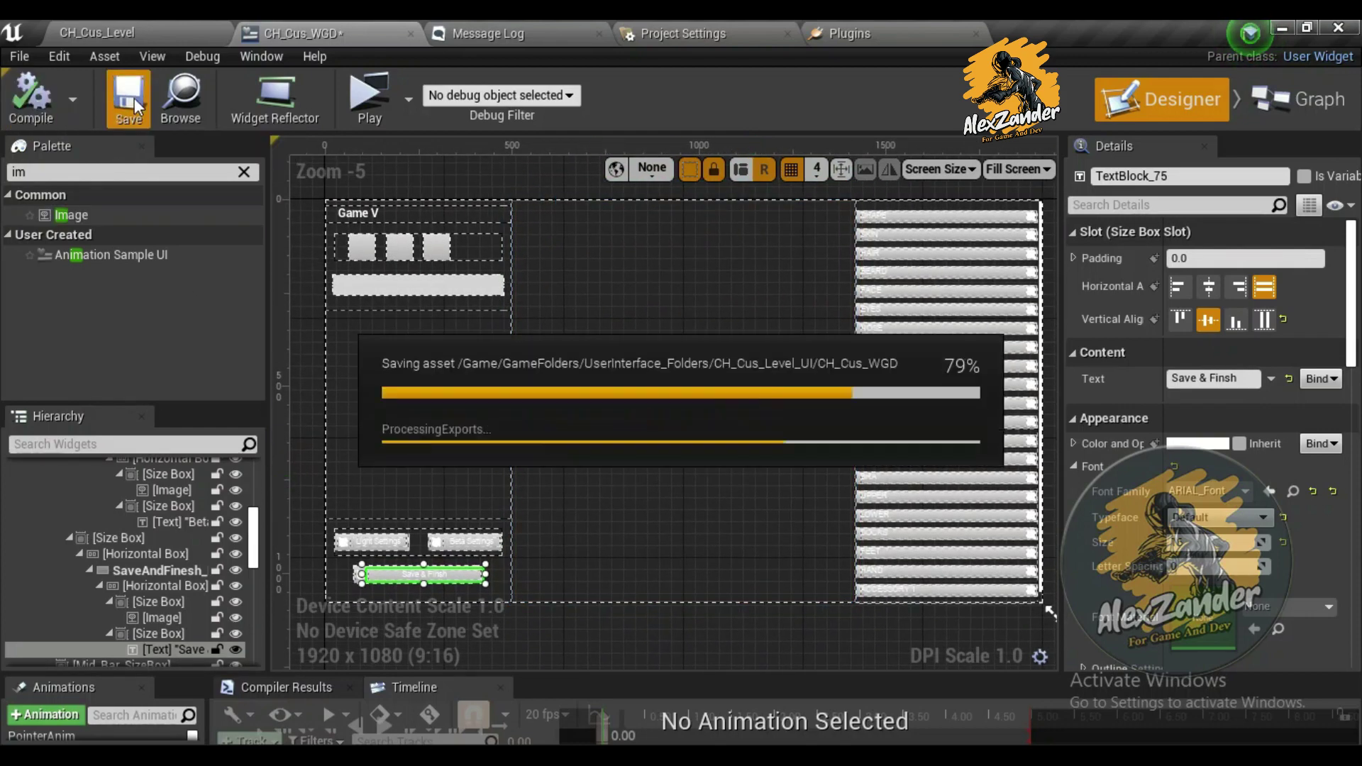